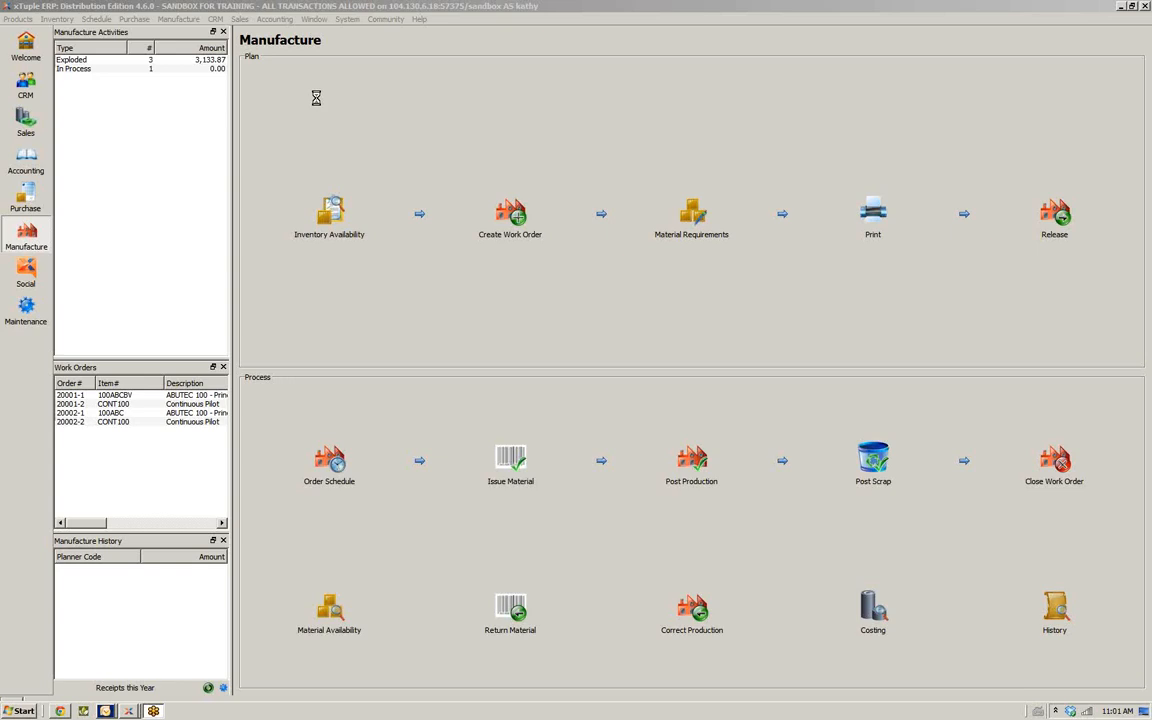
# Open the CNX Gas Company customer record from the sales customer list and close the list
pyautogui.click(240, 22)
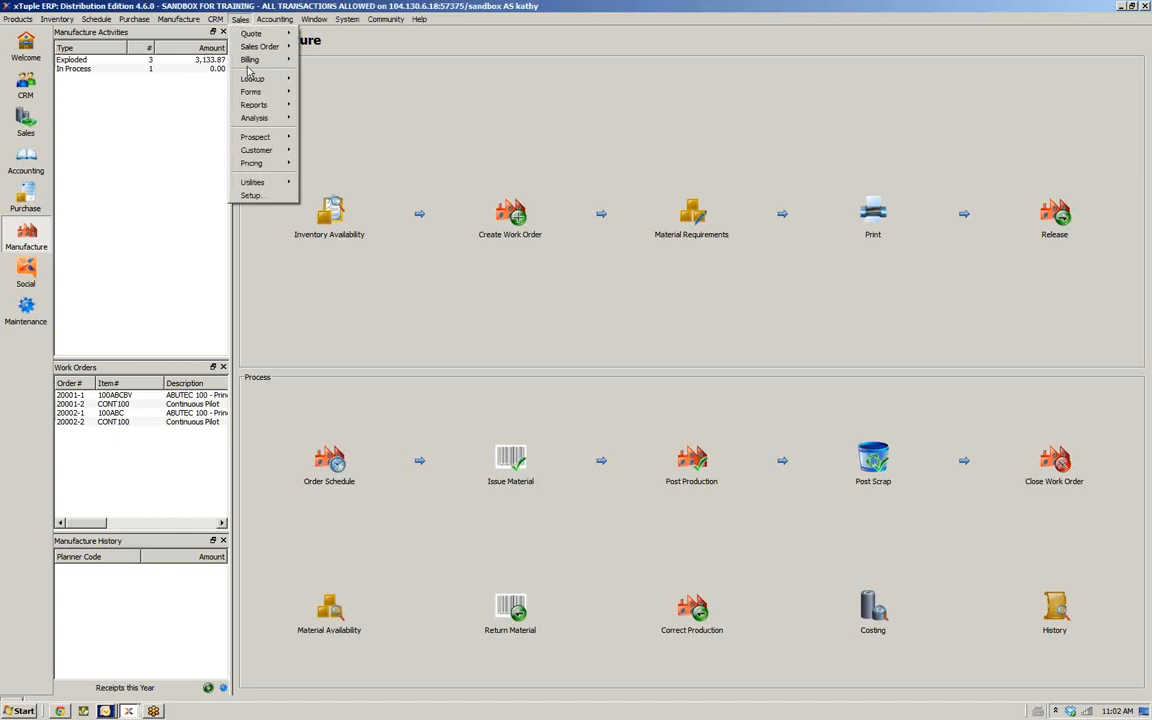
pyautogui.moveTo(242, 32)
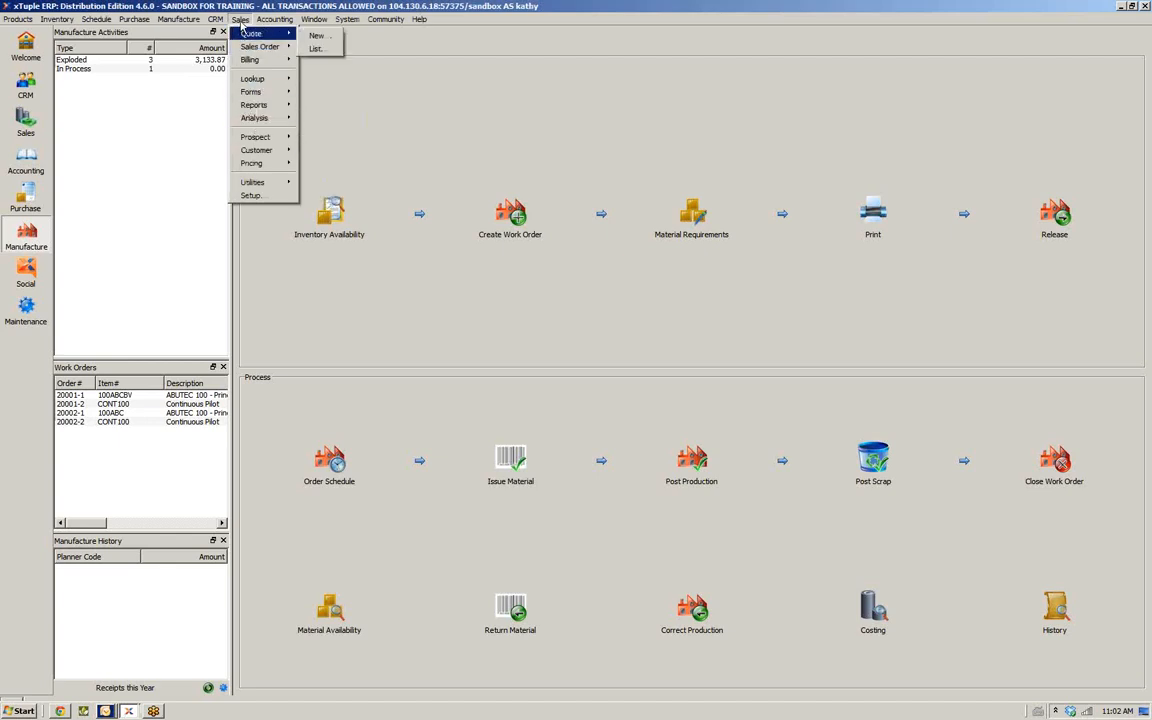
pyautogui.moveTo(246, 152)
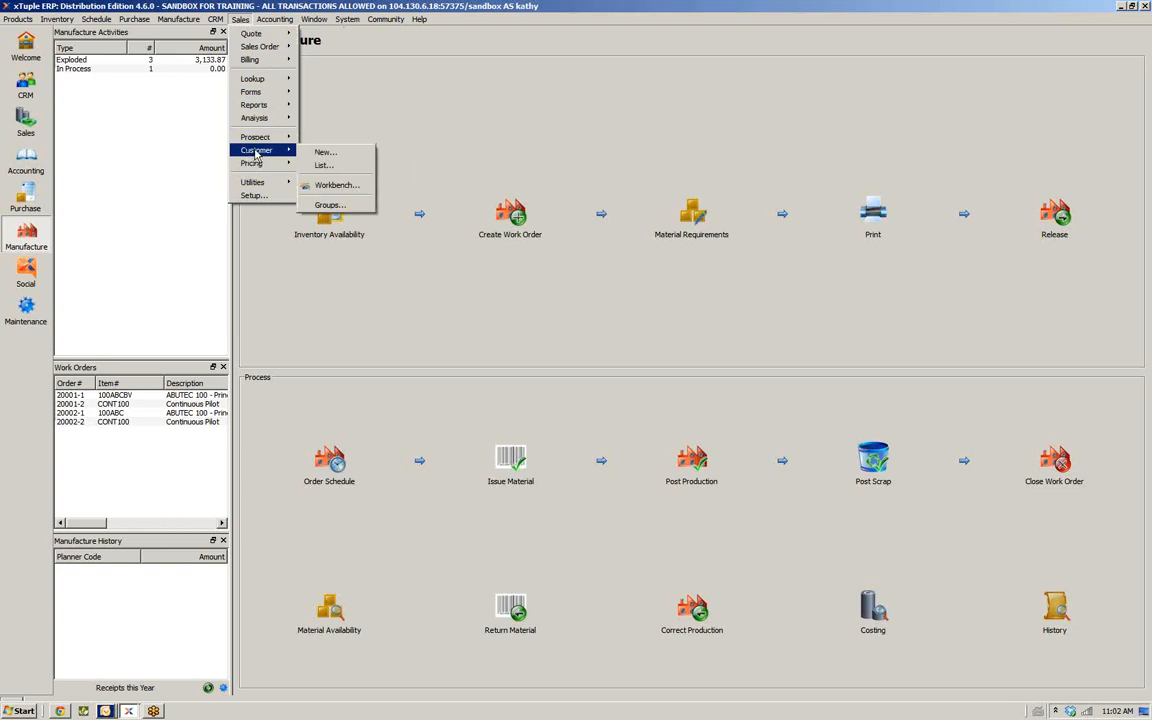
pyautogui.click(334, 166)
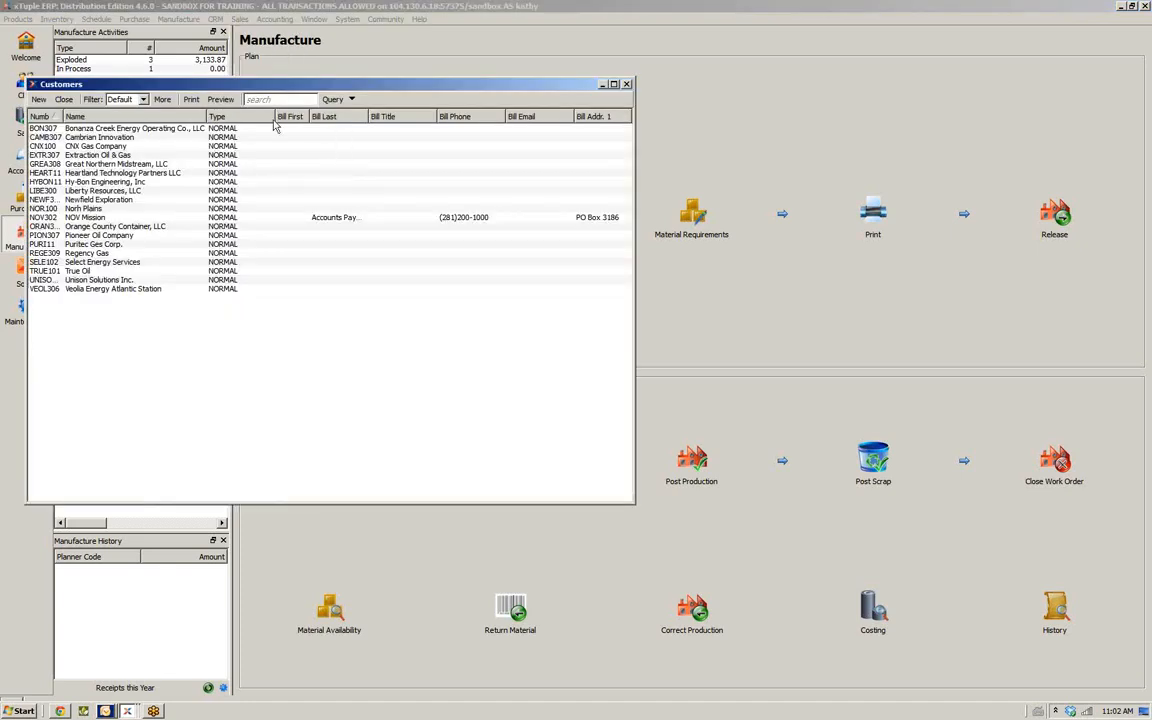
pyautogui.click(119, 146)
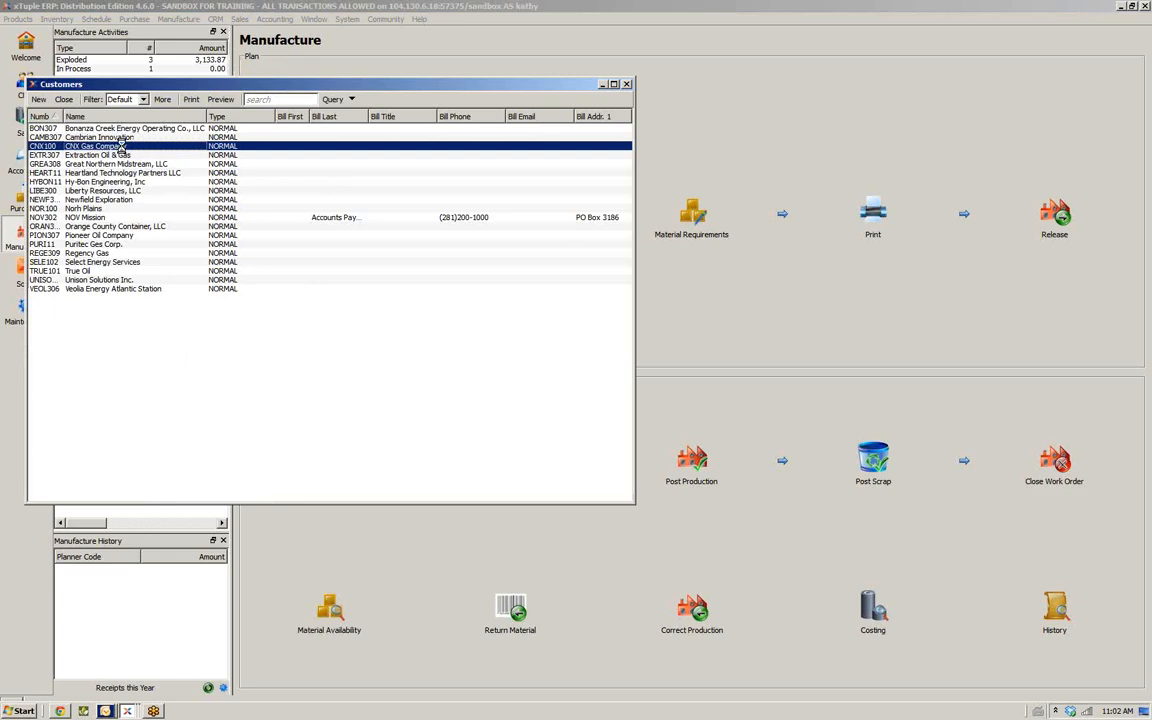
pyautogui.doubleClick(120, 146)
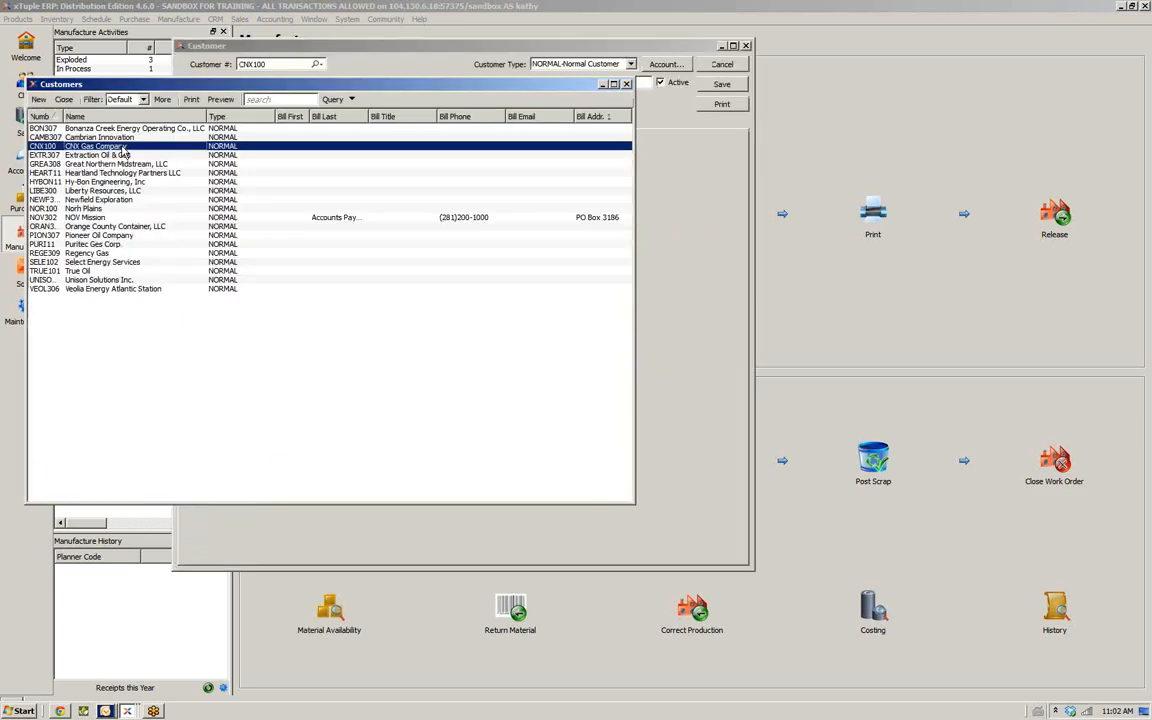
pyautogui.click(627, 84)
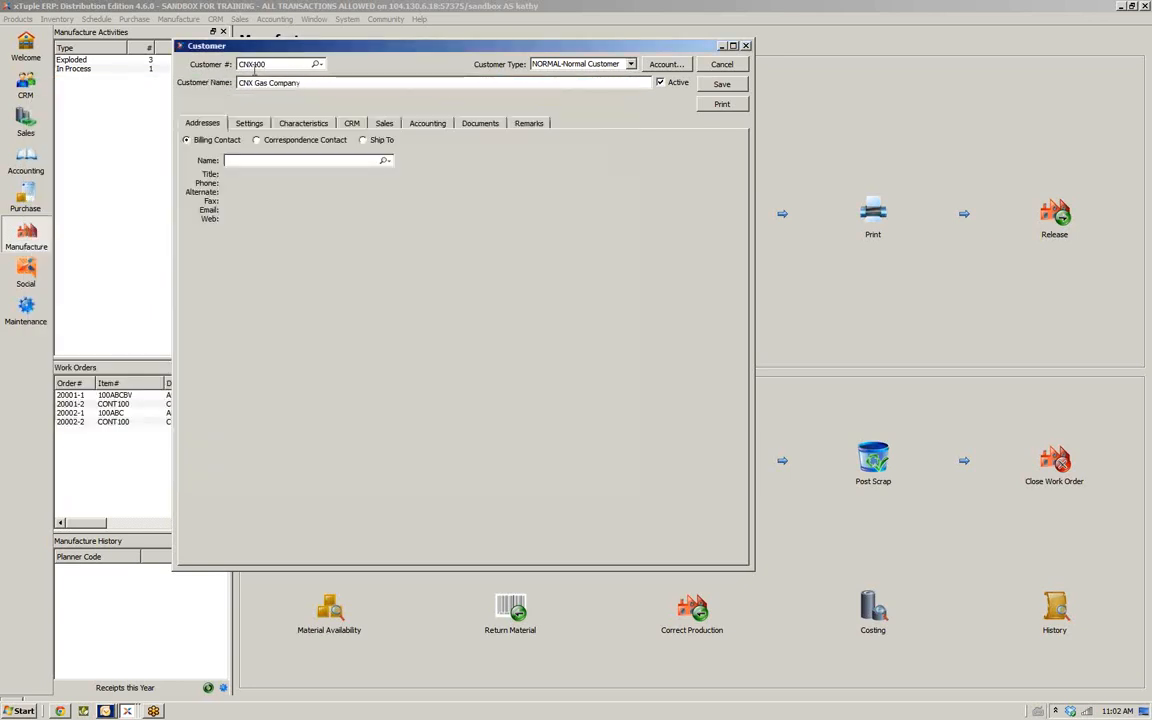
pyautogui.write(',')
pyautogui.write(',')
pyautogui.press('BackSpace')
pyautogui.press('BackSpace')
pyautogui.click(336, 87)
pyautogui.click(631, 64)
pyautogui.click(632, 65)
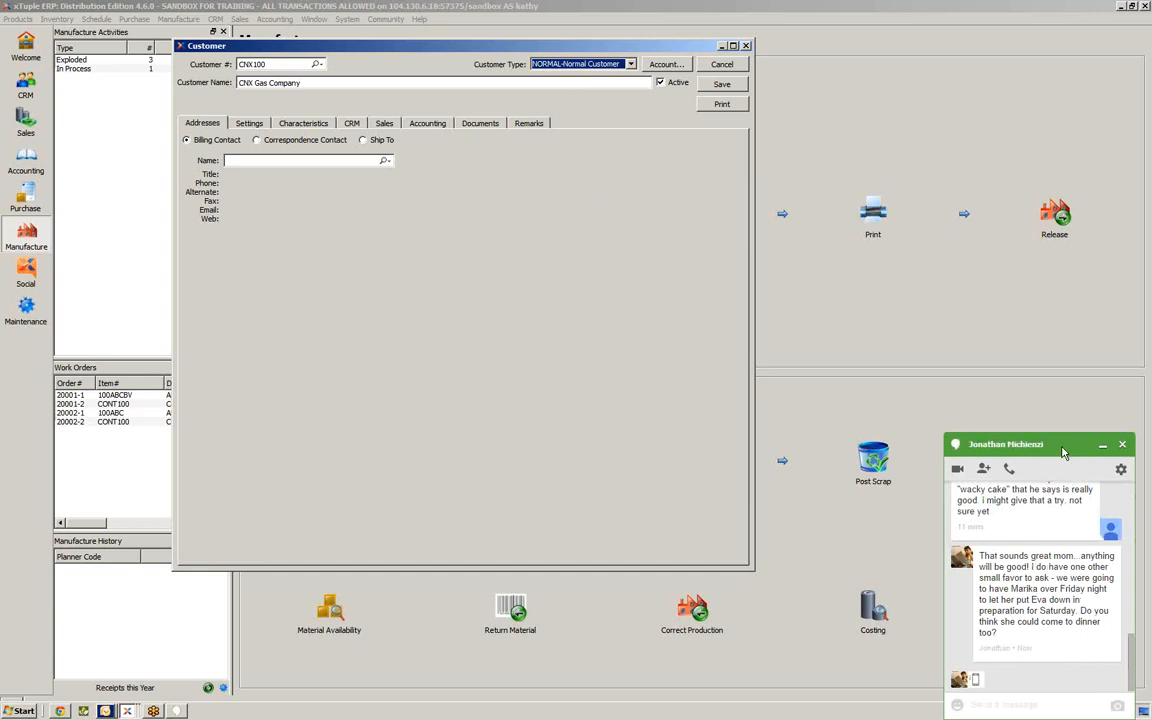
pyautogui.click(1063, 447)
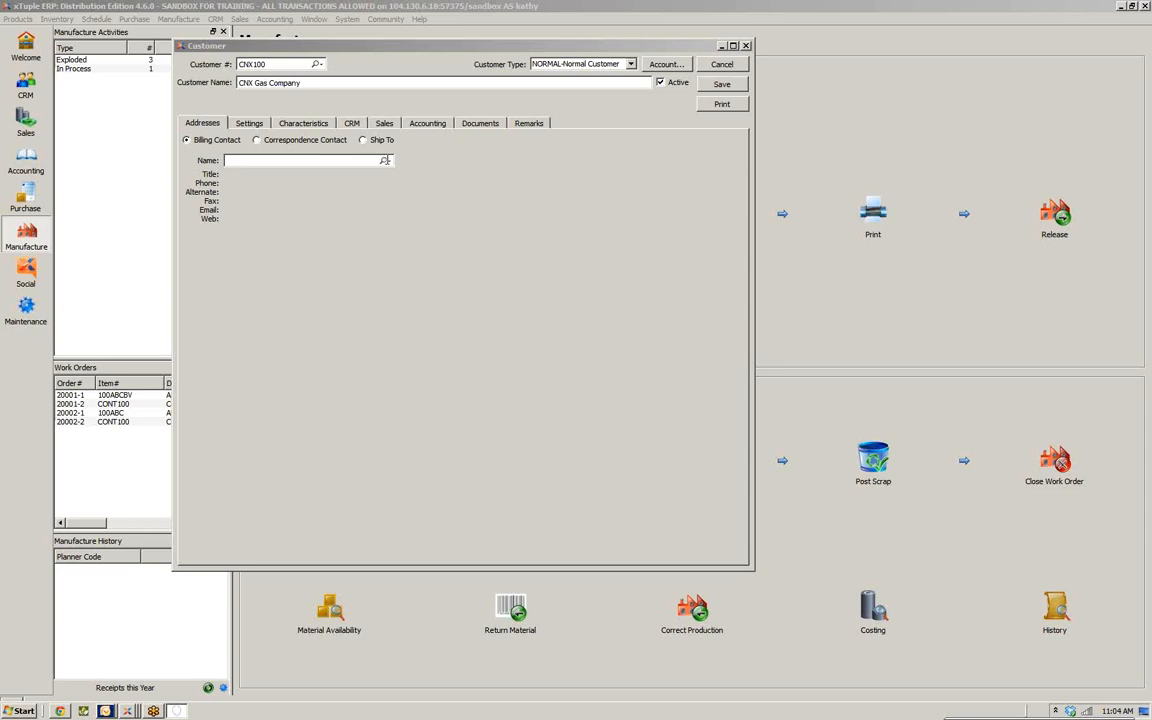
# Browse the contact list for the customer's billing contact without choosing one
pyautogui.click(385, 161)
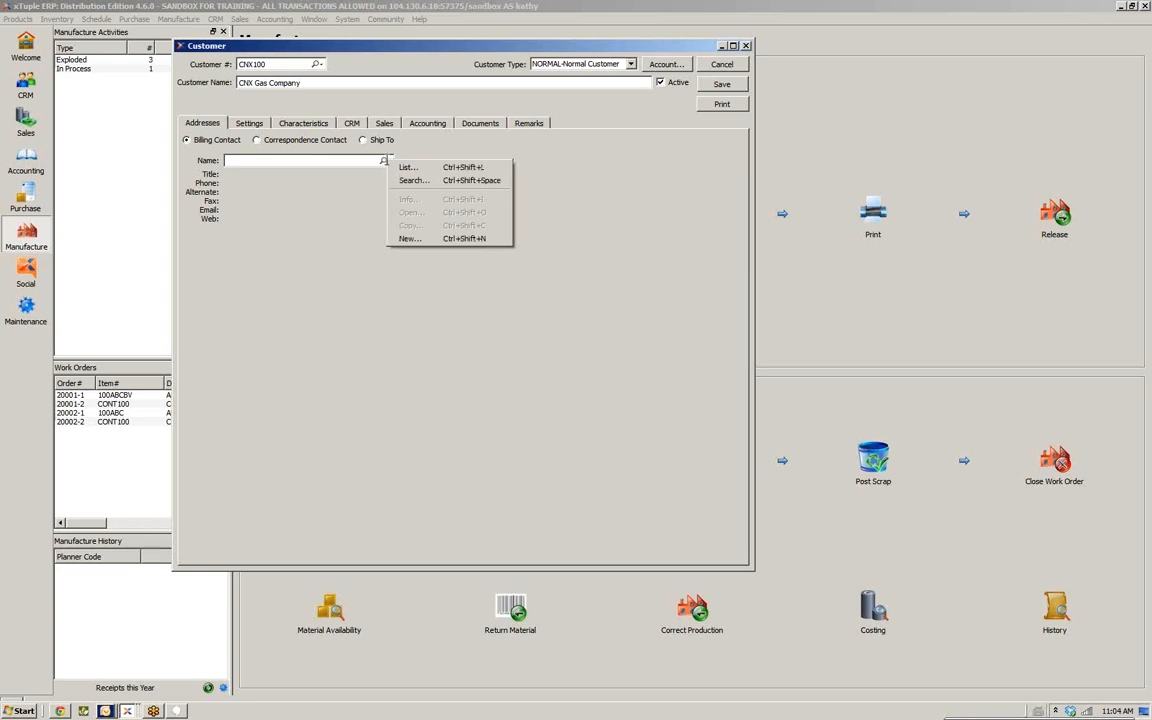
pyautogui.click(405, 168)
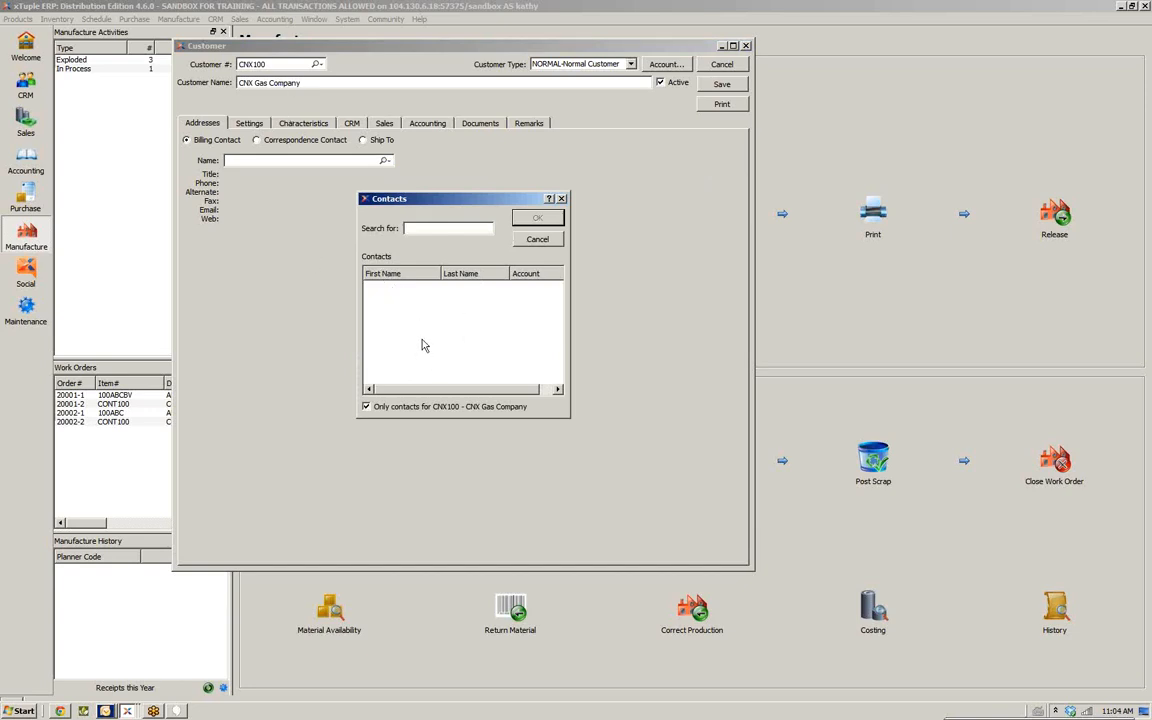
pyautogui.click(537, 239)
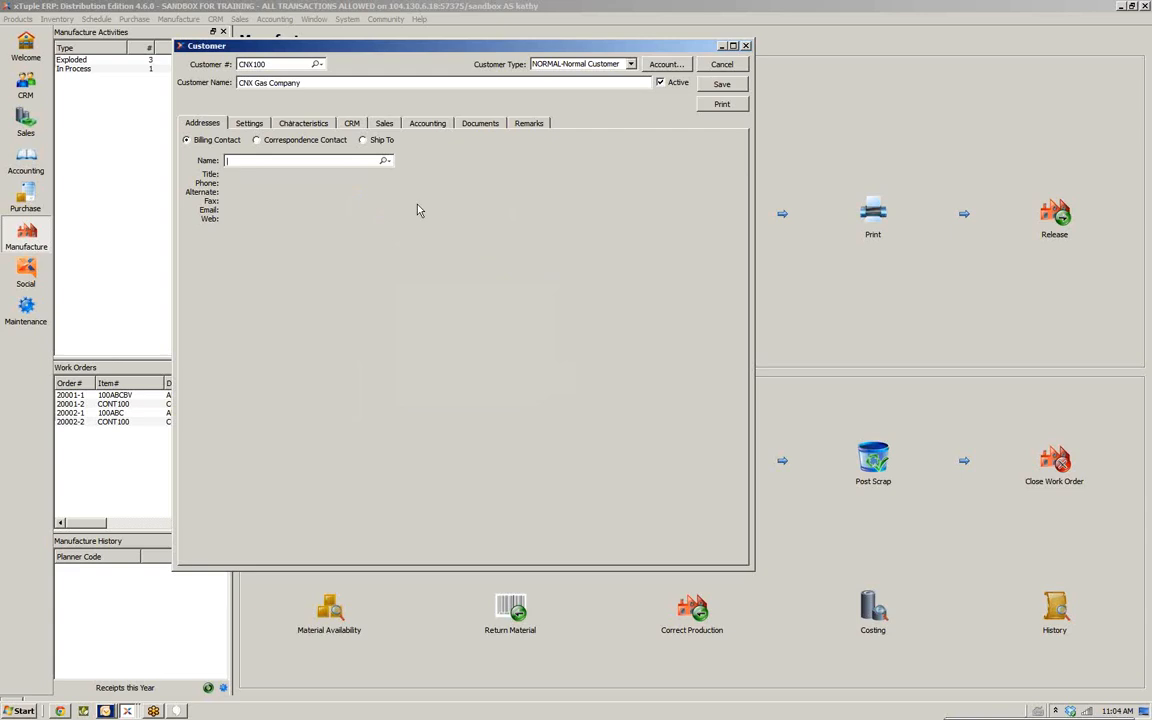
# Open a new billing contact form, review its Comments, Characteristics, Uses of the Contact and Documents tabs, and cancel it
pyautogui.click(388, 161)
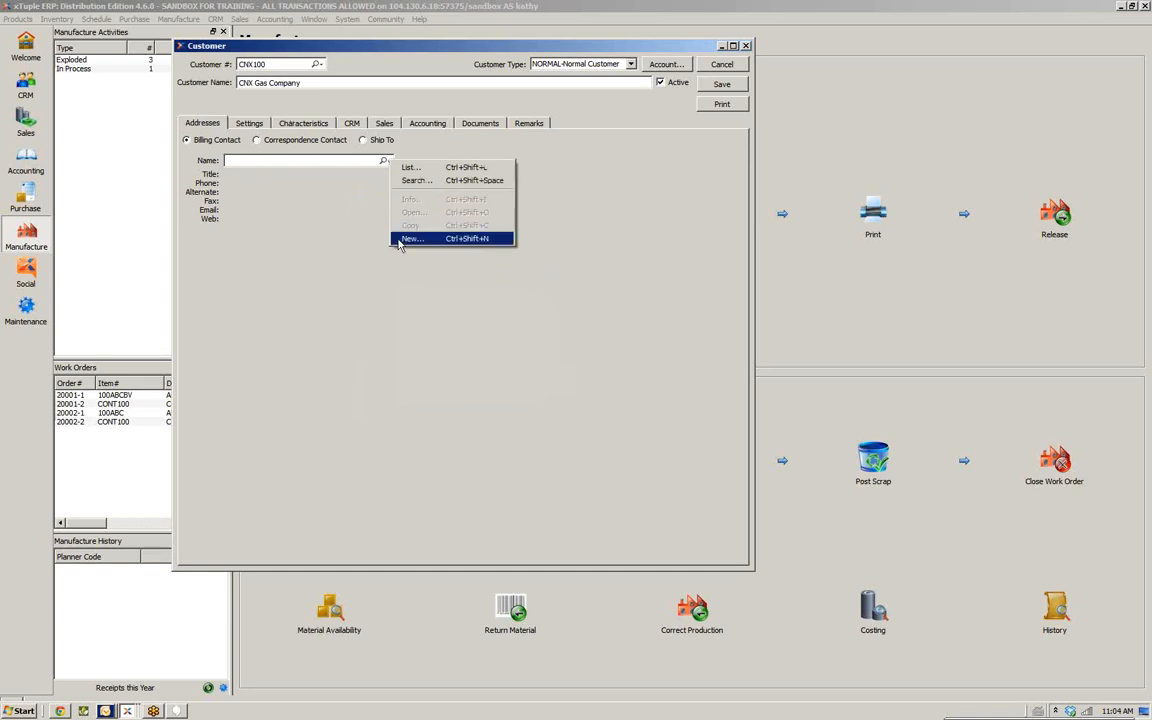
pyautogui.click(398, 240)
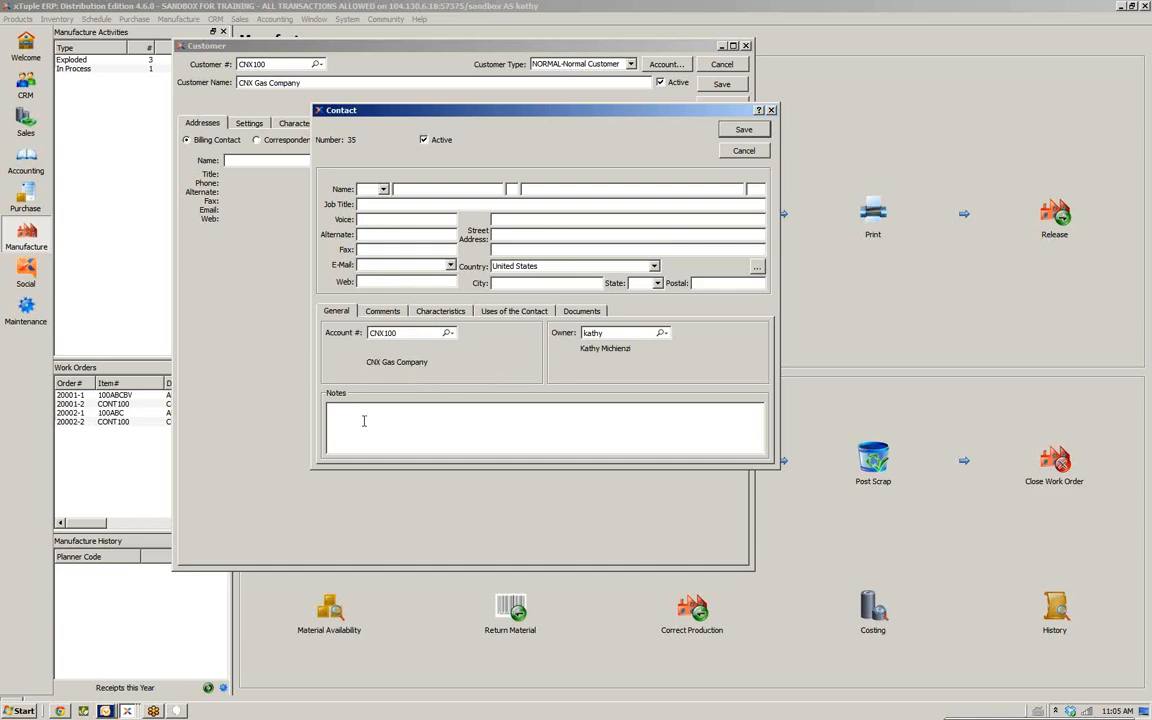
pyautogui.click(382, 310)
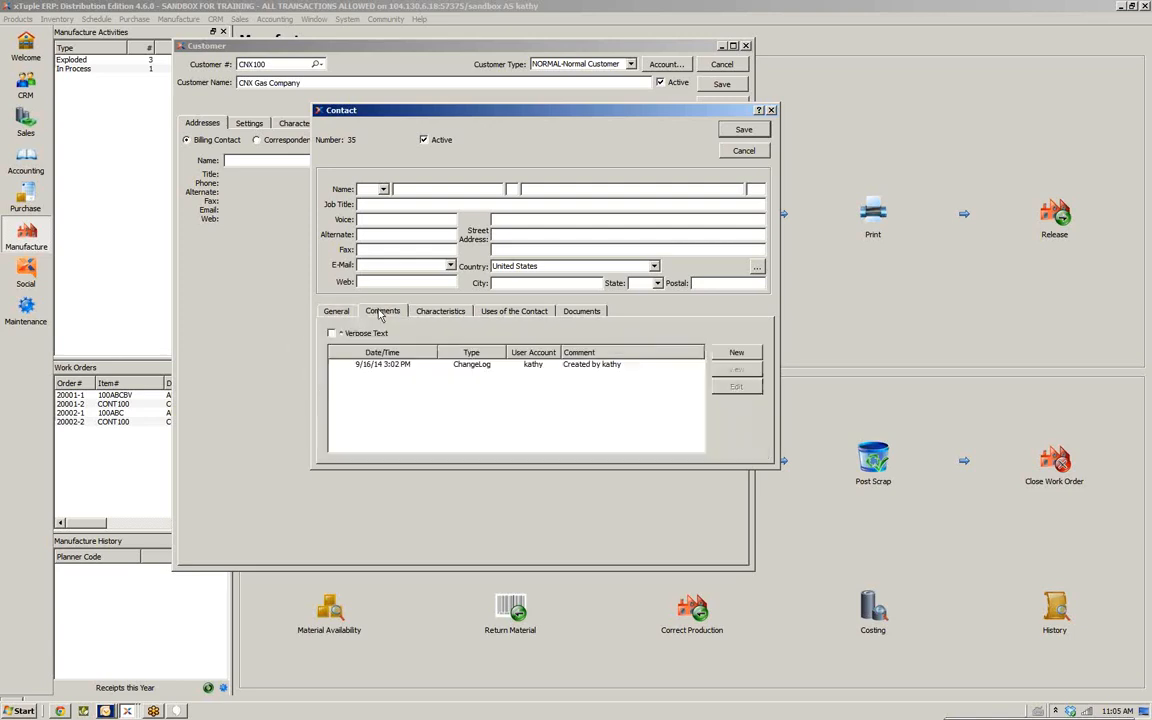
pyautogui.click(440, 311)
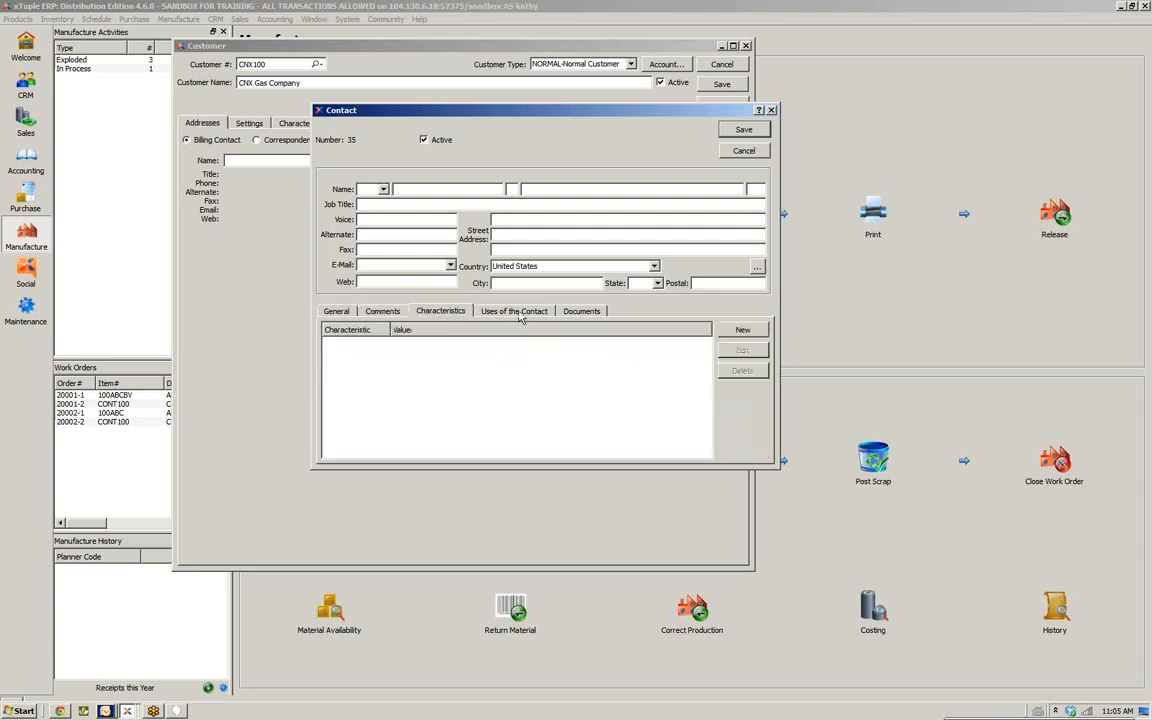
pyautogui.click(518, 317)
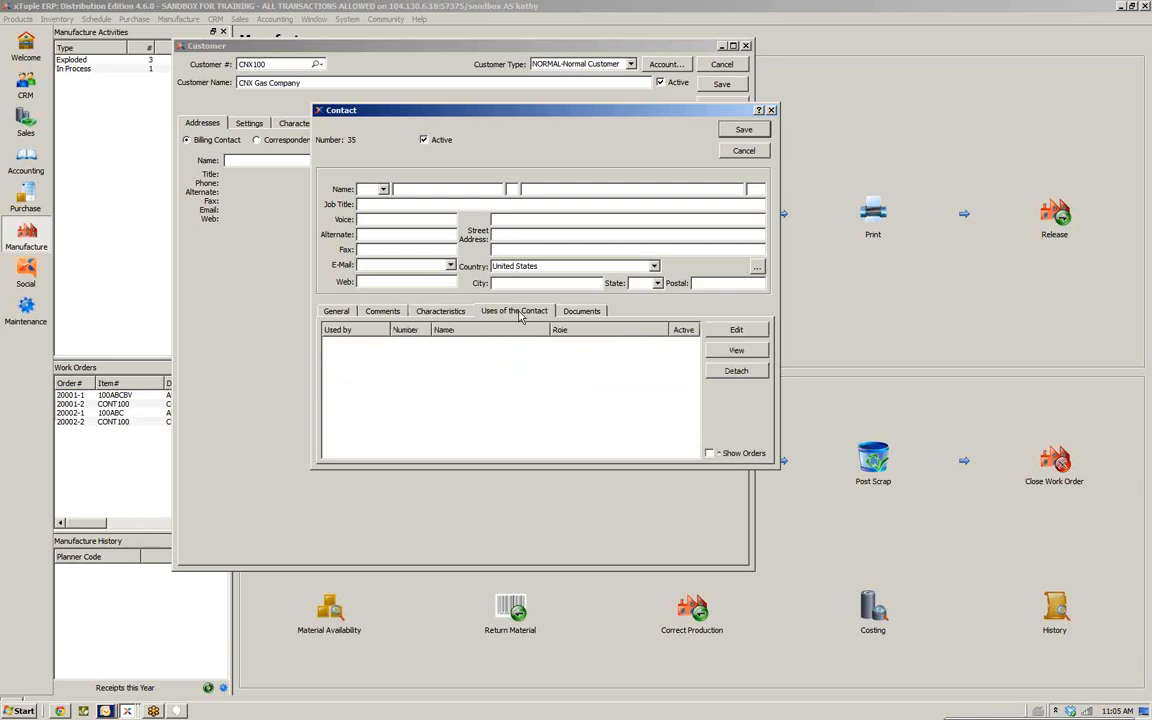
pyautogui.click(582, 311)
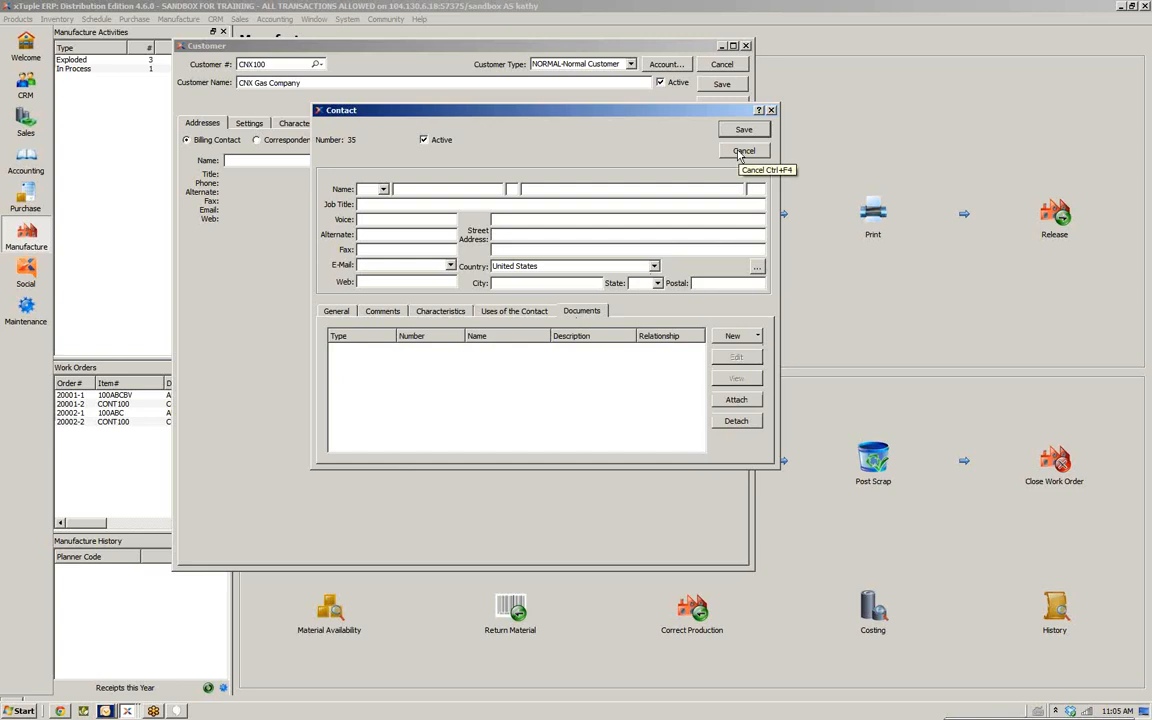
pyautogui.click(742, 152)
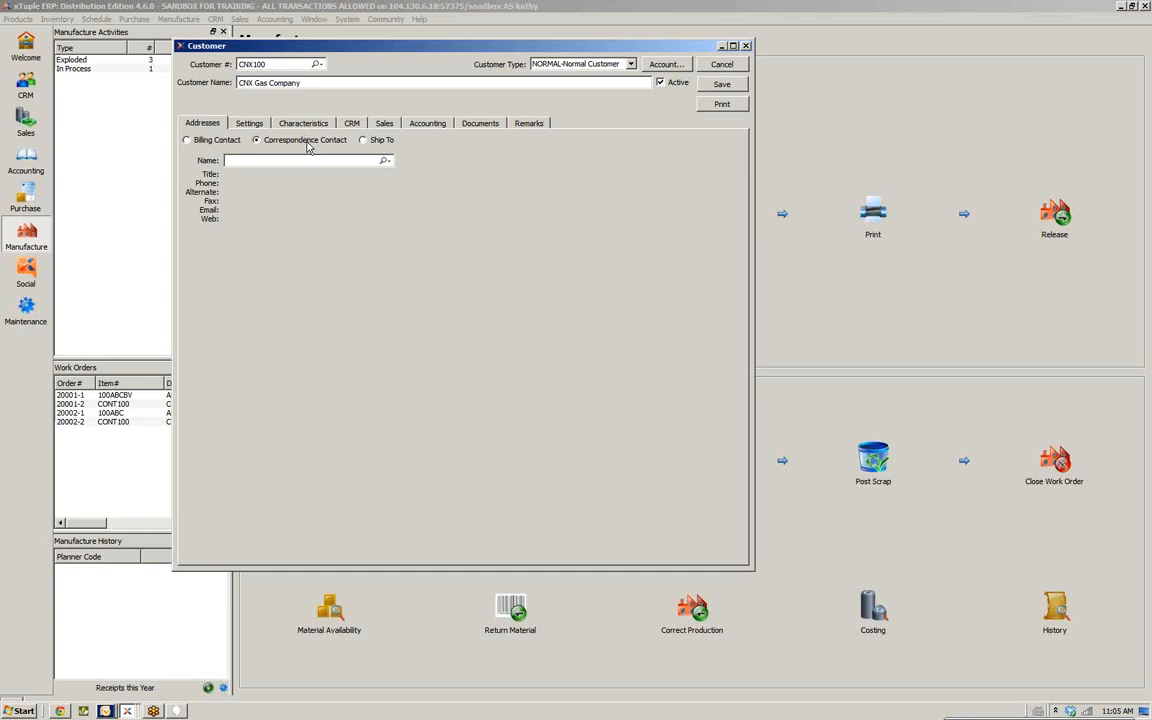
# Check the correspondence contact options, switch to Ship To addresses, and open and cancel a new ship-to form
pyautogui.click(387, 161)
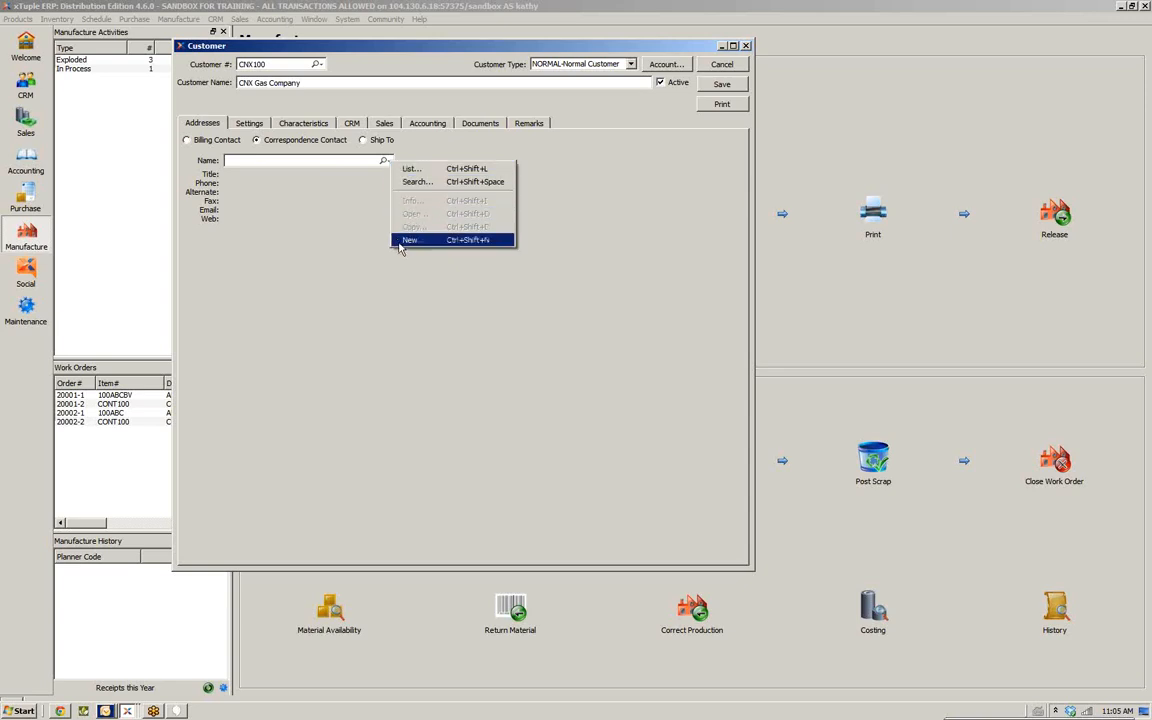
pyautogui.click(366, 148)
pyautogui.click(364, 141)
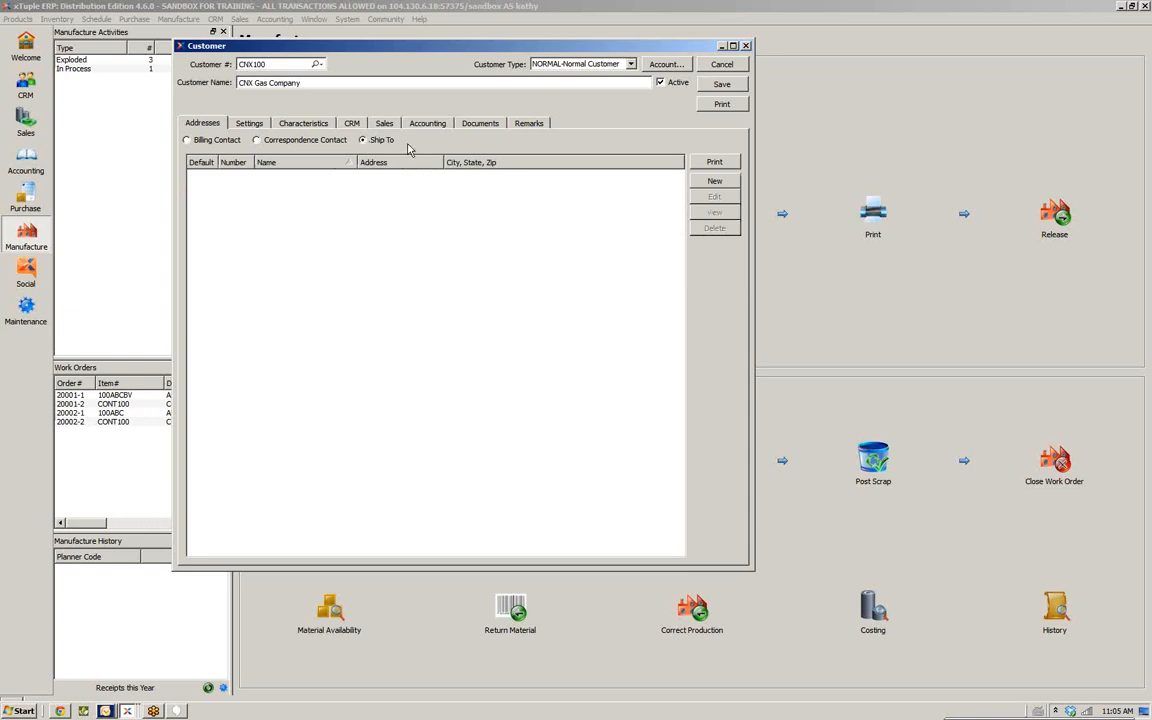
pyautogui.click(409, 144)
pyautogui.click(712, 182)
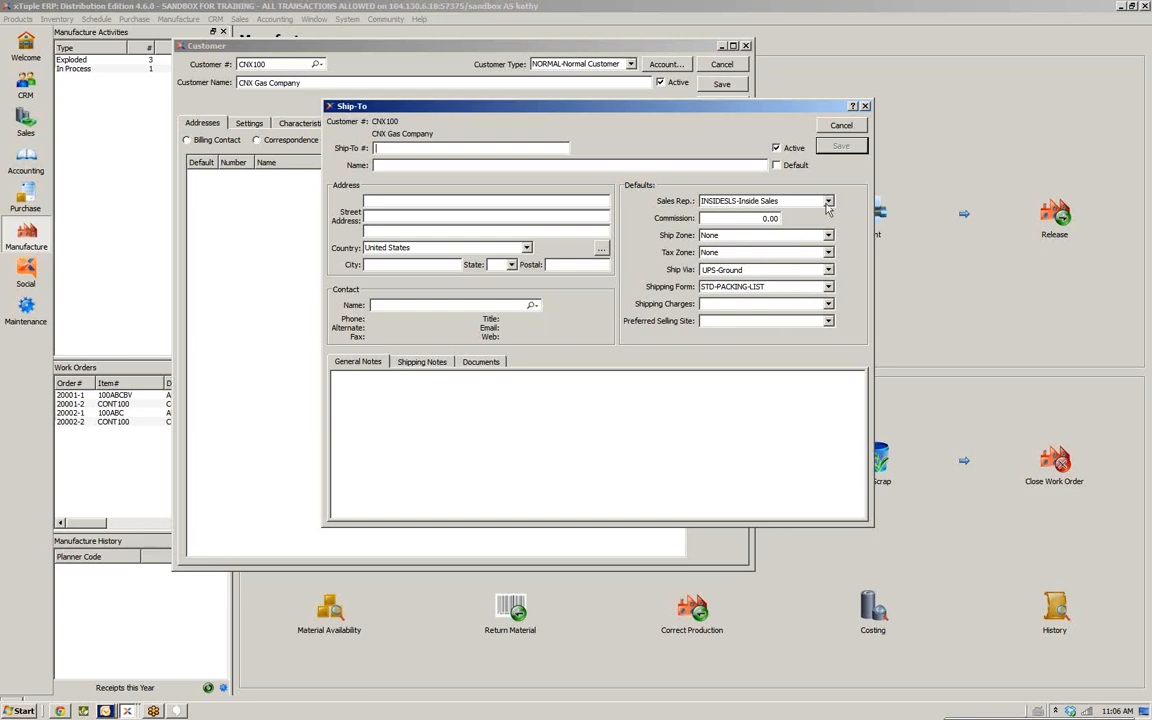
pyautogui.click(843, 127)
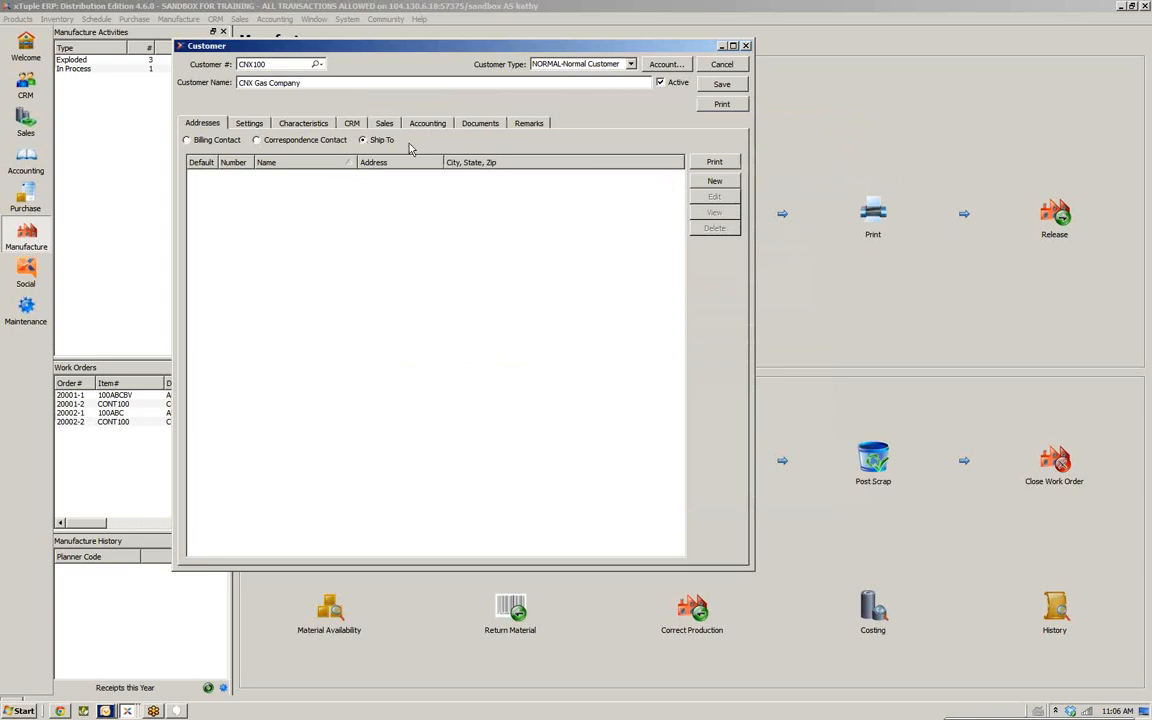
# Open the customer's general Settings and inspect the sales rep and shipping form choices, keeping STD-PACKING-LIST
pyautogui.click(236, 143)
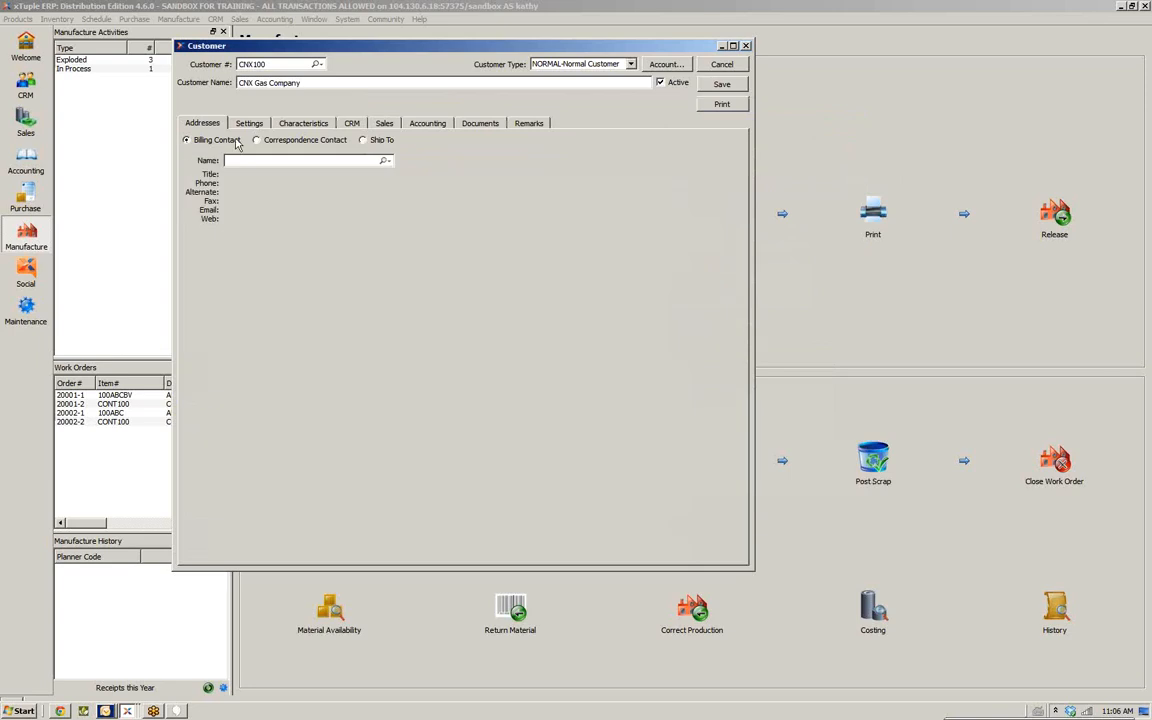
pyautogui.click(252, 125)
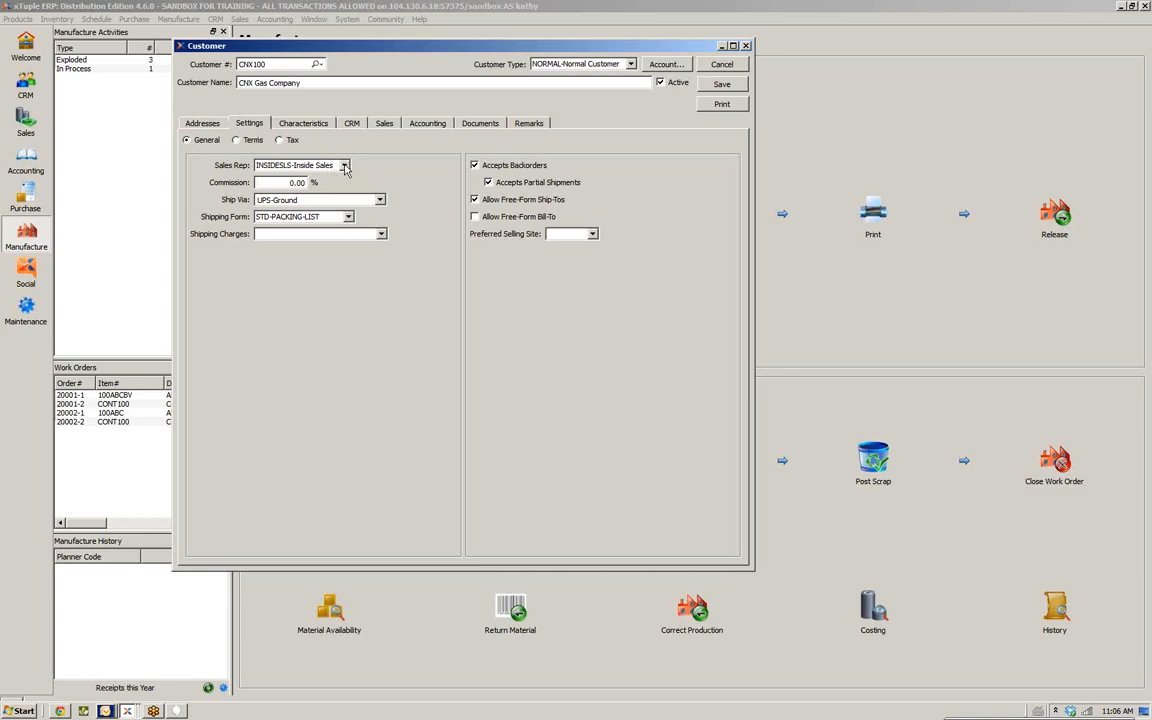
pyautogui.click(344, 166)
pyautogui.click(344, 166)
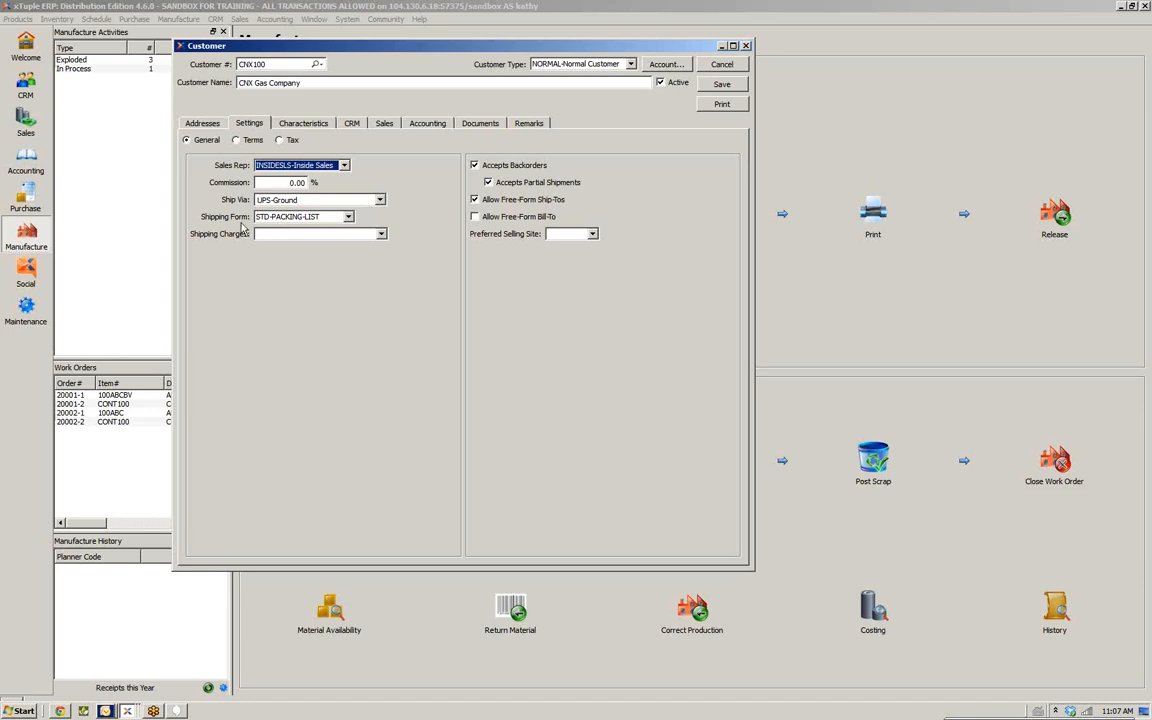
pyautogui.click(348, 218)
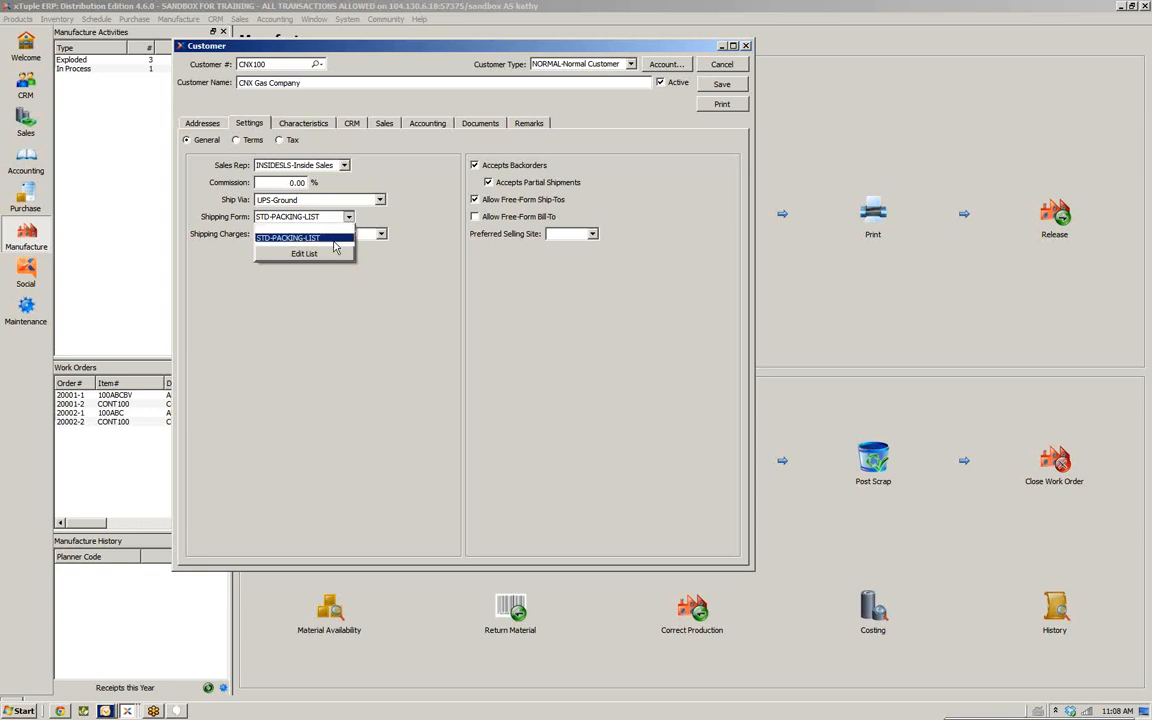
pyautogui.click(329, 238)
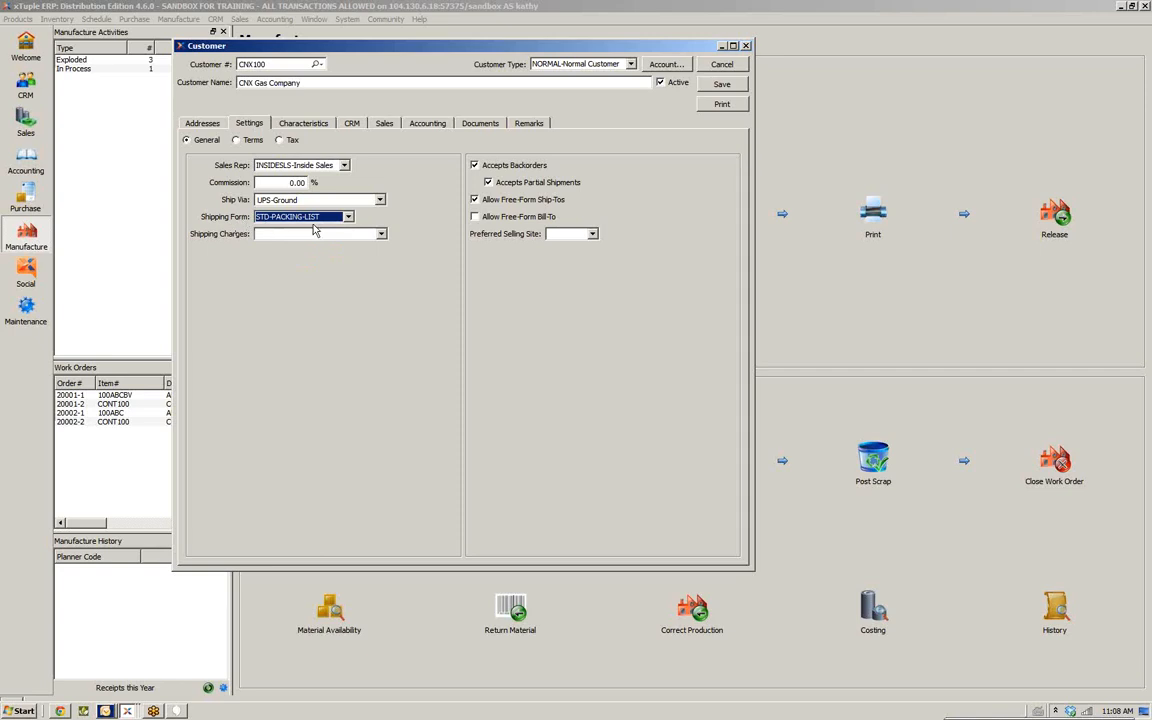
# Set shipping charges to CUST-PAY-Customer Pays Shipping and the preferred selling site to DAY
pyautogui.click(381, 236)
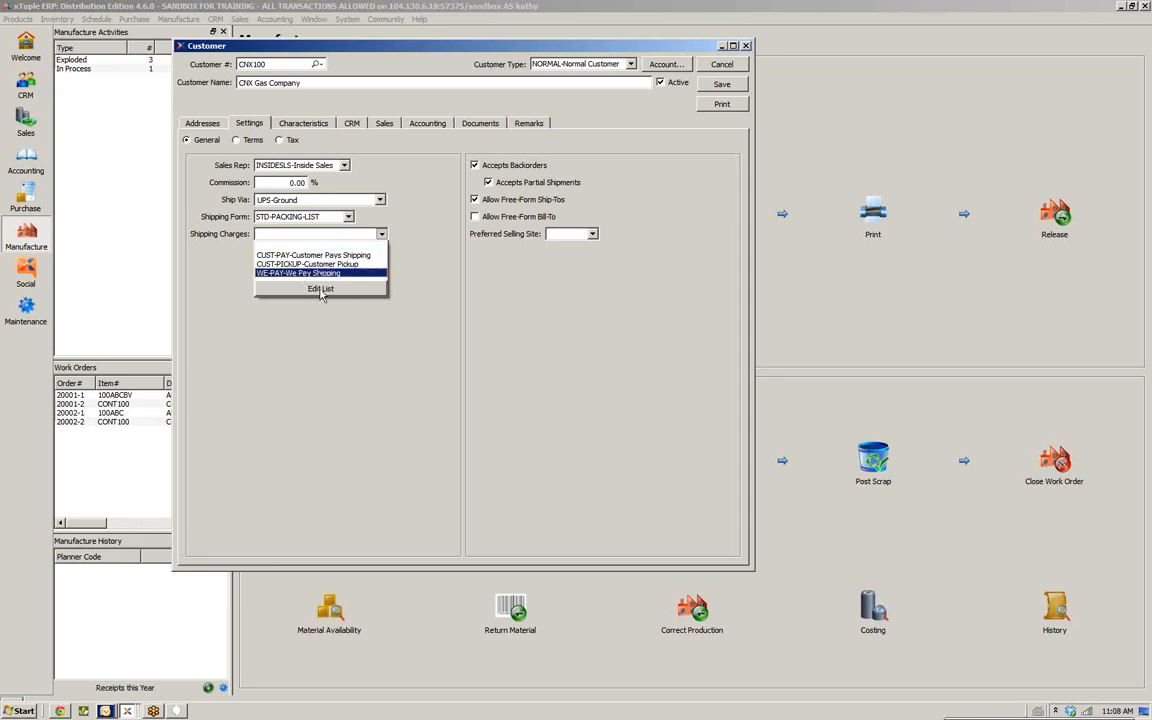
pyautogui.click(327, 232)
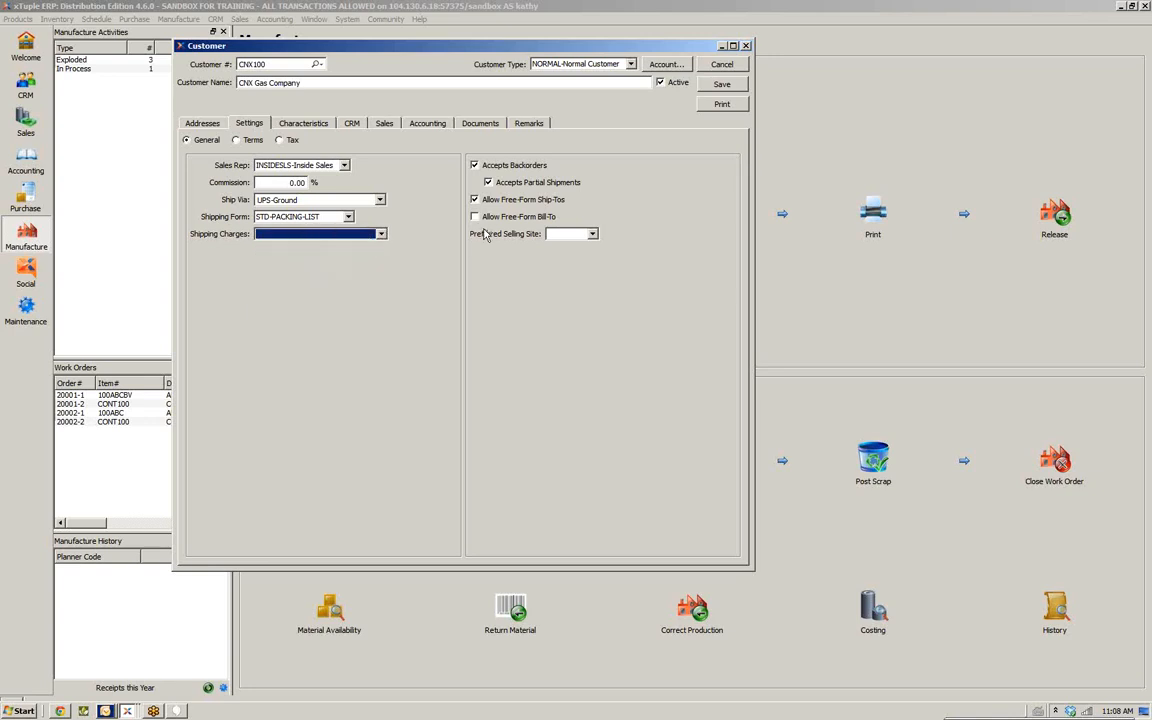
pyautogui.click(389, 240)
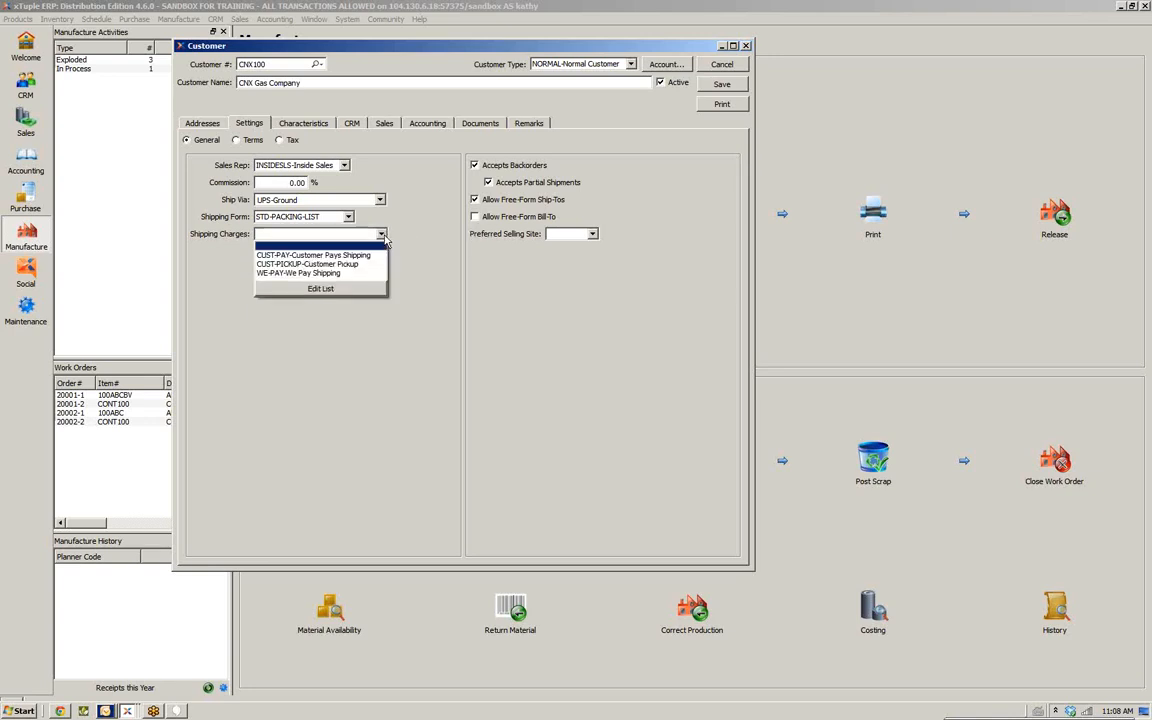
pyautogui.click(362, 253)
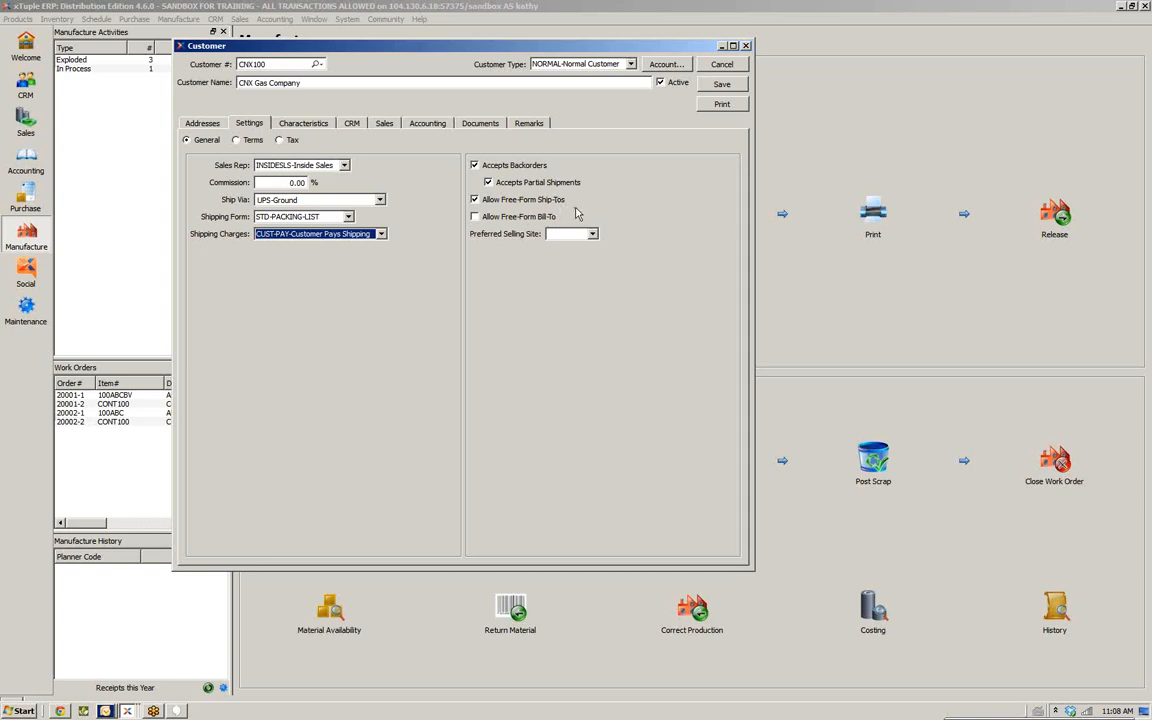
pyautogui.click(1122, 57)
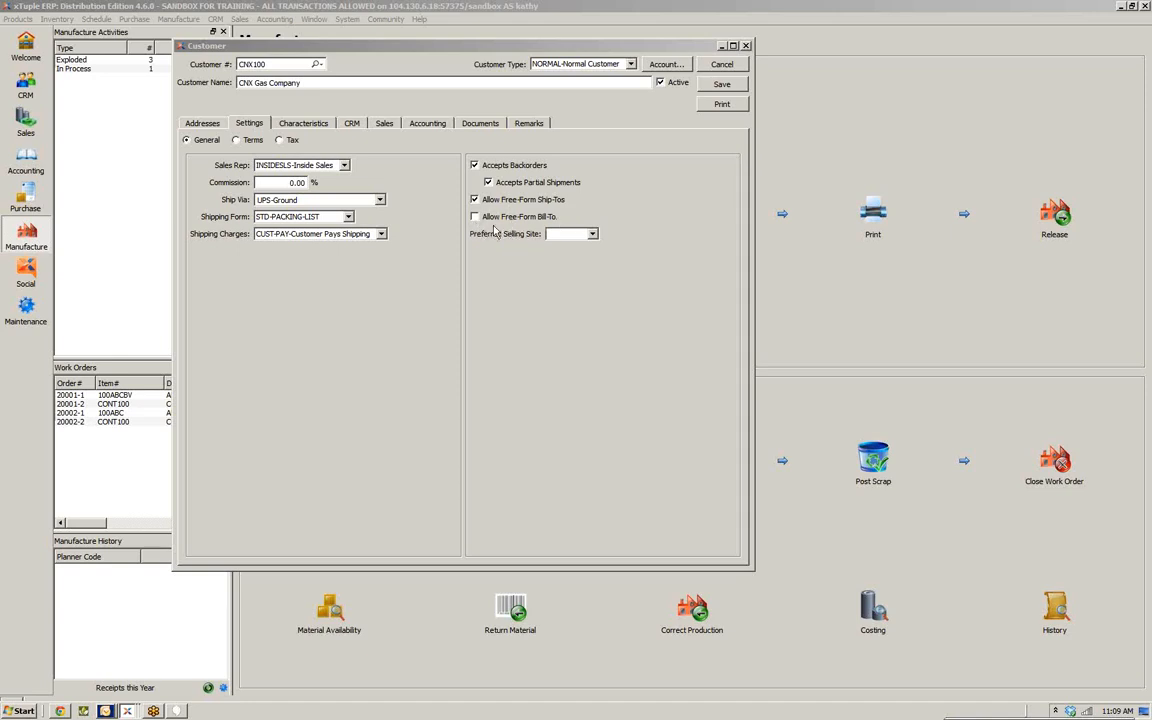
pyautogui.click(592, 235)
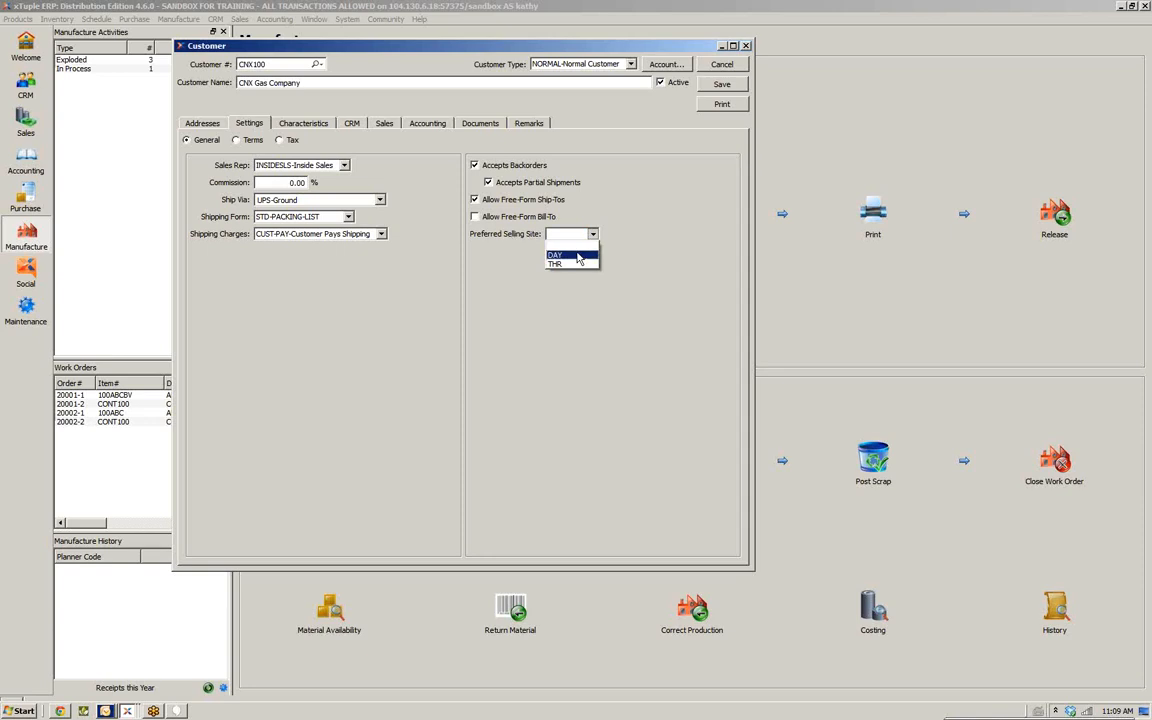
pyautogui.click(578, 256)
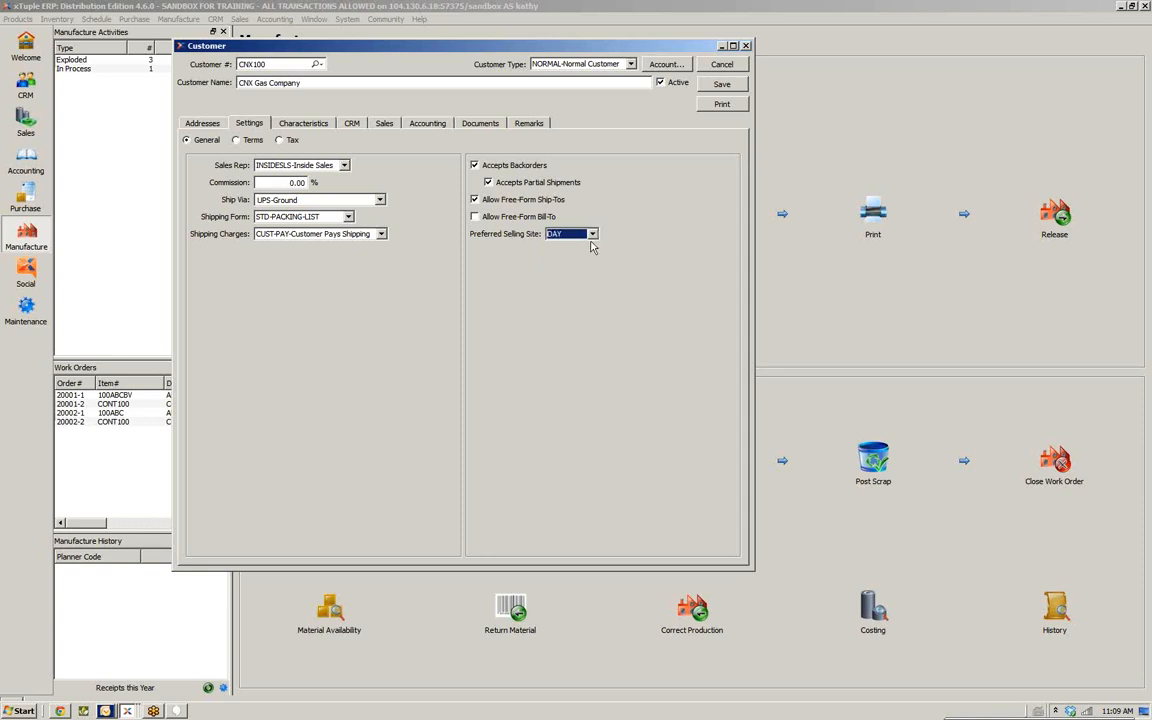
# Review the customer's Terms settings, keeping terms 2-10-NET-30 and the Balance Forward balance method
pyautogui.click(590, 236)
pyautogui.click(577, 248)
pyautogui.click(237, 141)
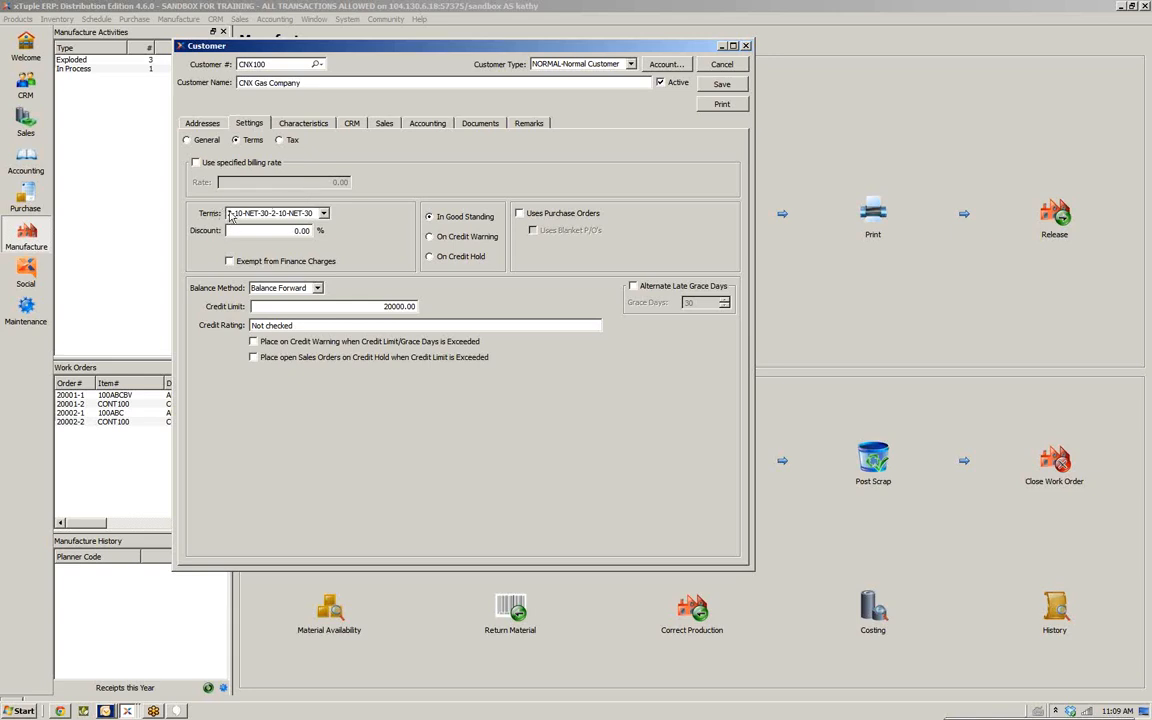
pyautogui.click(324, 214)
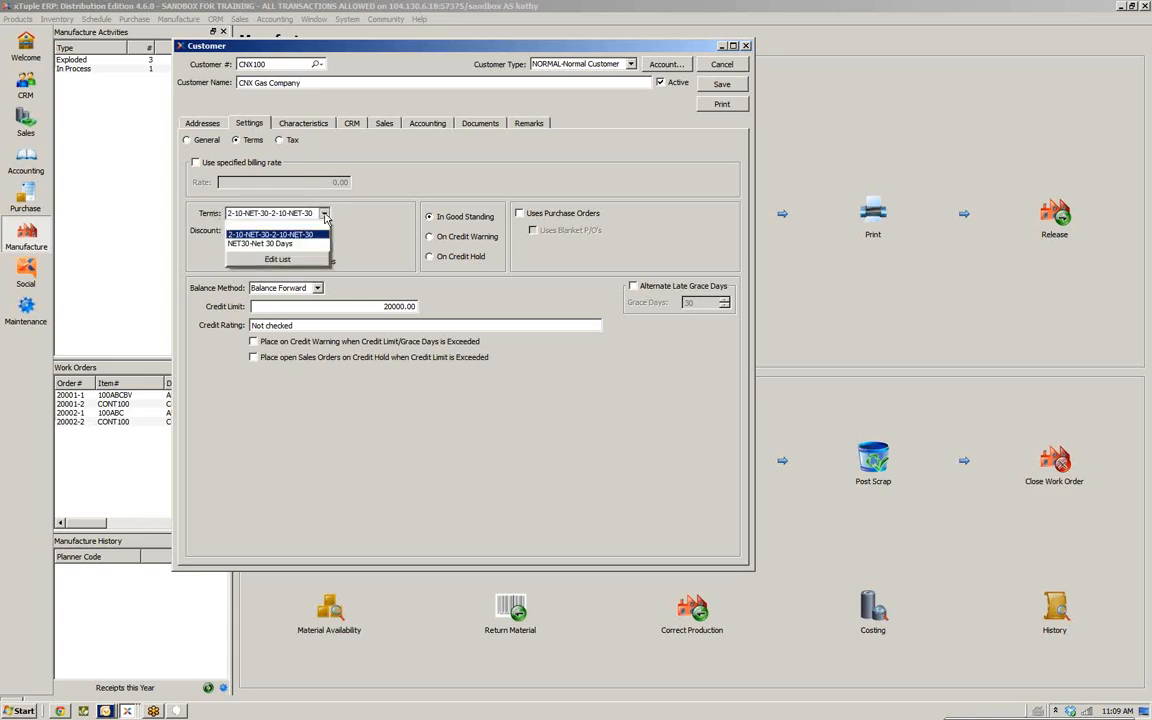
pyautogui.click(324, 215)
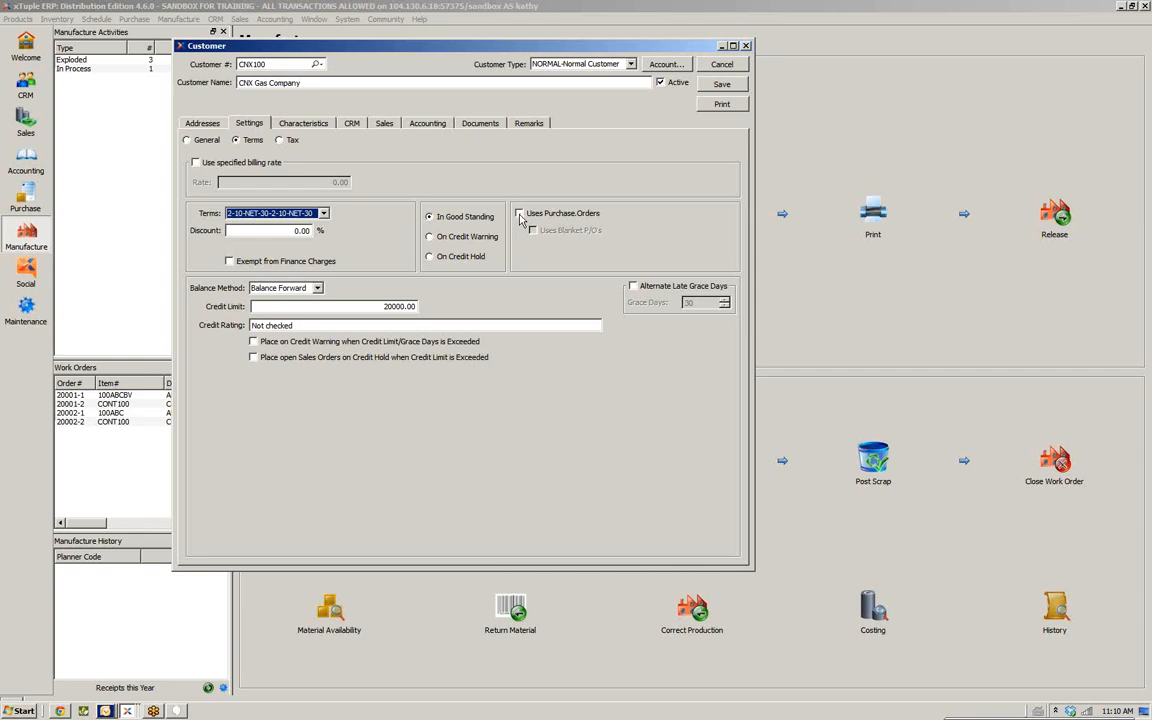
pyautogui.click(317, 288)
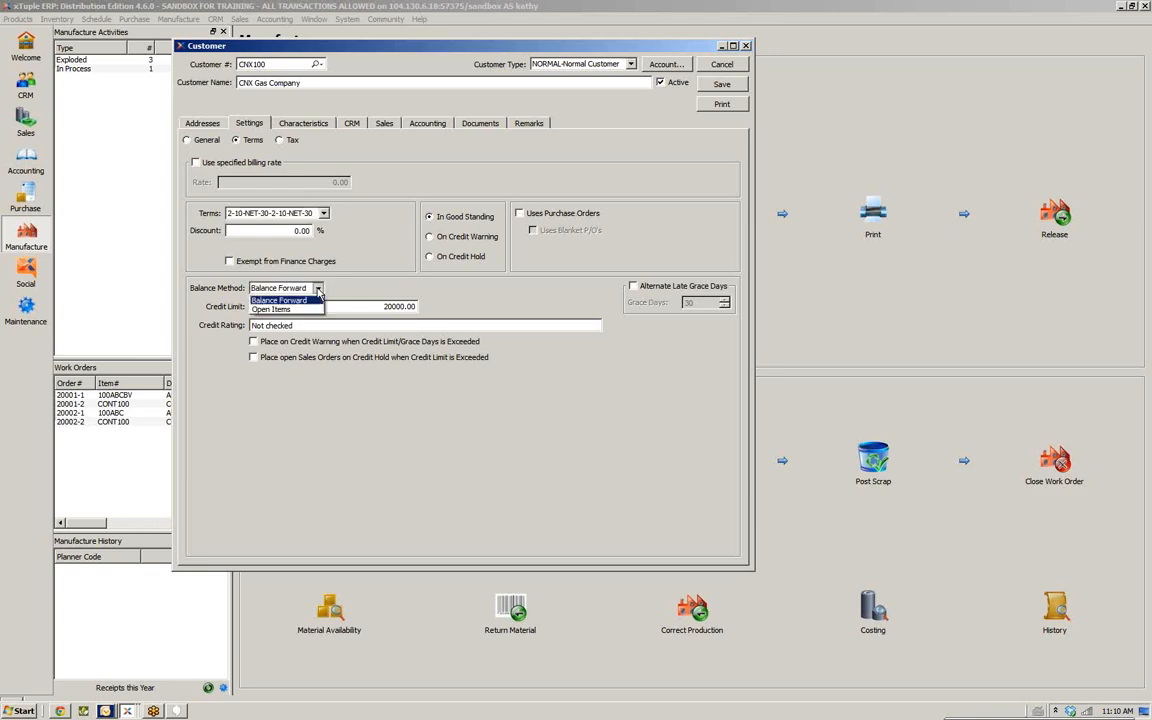
pyautogui.click(318, 290)
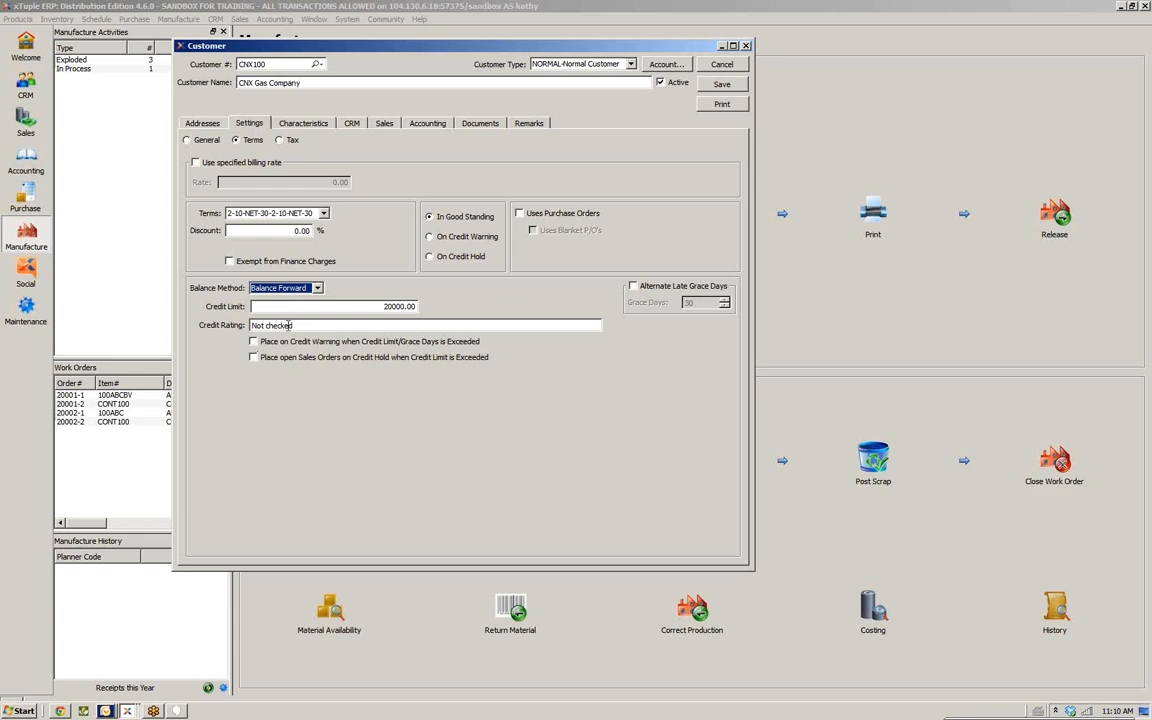
# Toggle the options for credit warning and open sales order credit hold when the credit limit is exceeded
pyautogui.click(325, 328)
pyautogui.click(254, 342)
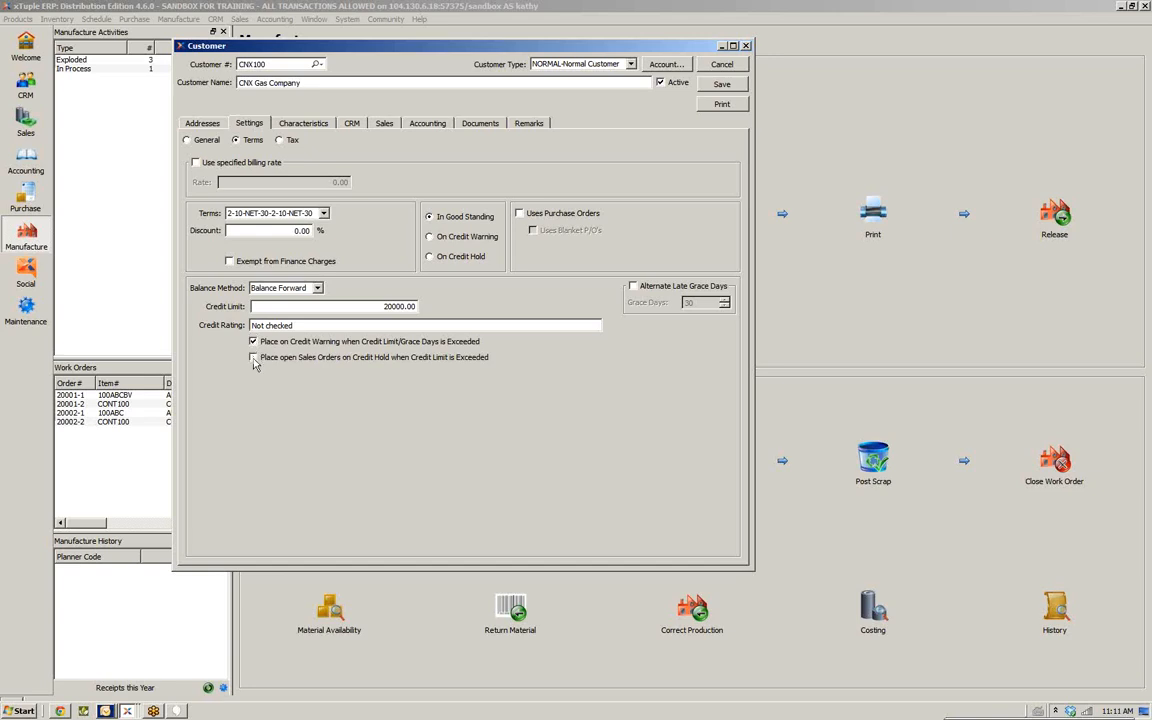
pyautogui.click(253, 358)
pyautogui.click(253, 342)
# Open the Tax settings and inspect the default tax zone choices, leaving it unset
pyautogui.click(281, 141)
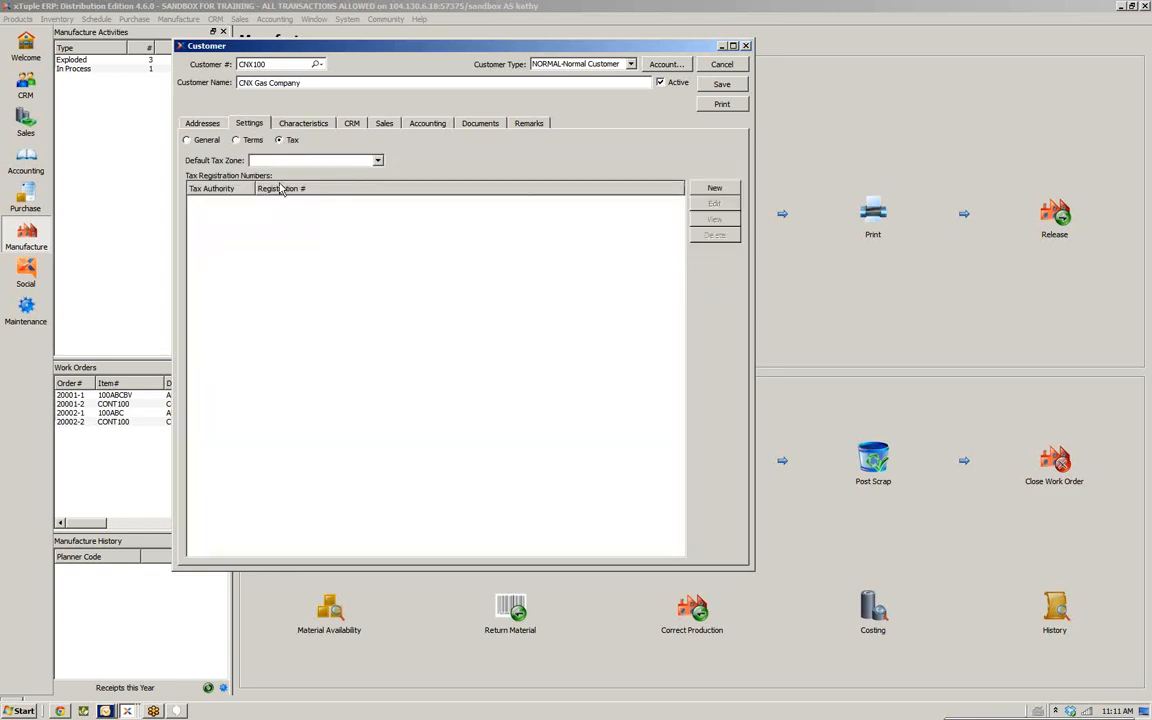
pyautogui.click(379, 162)
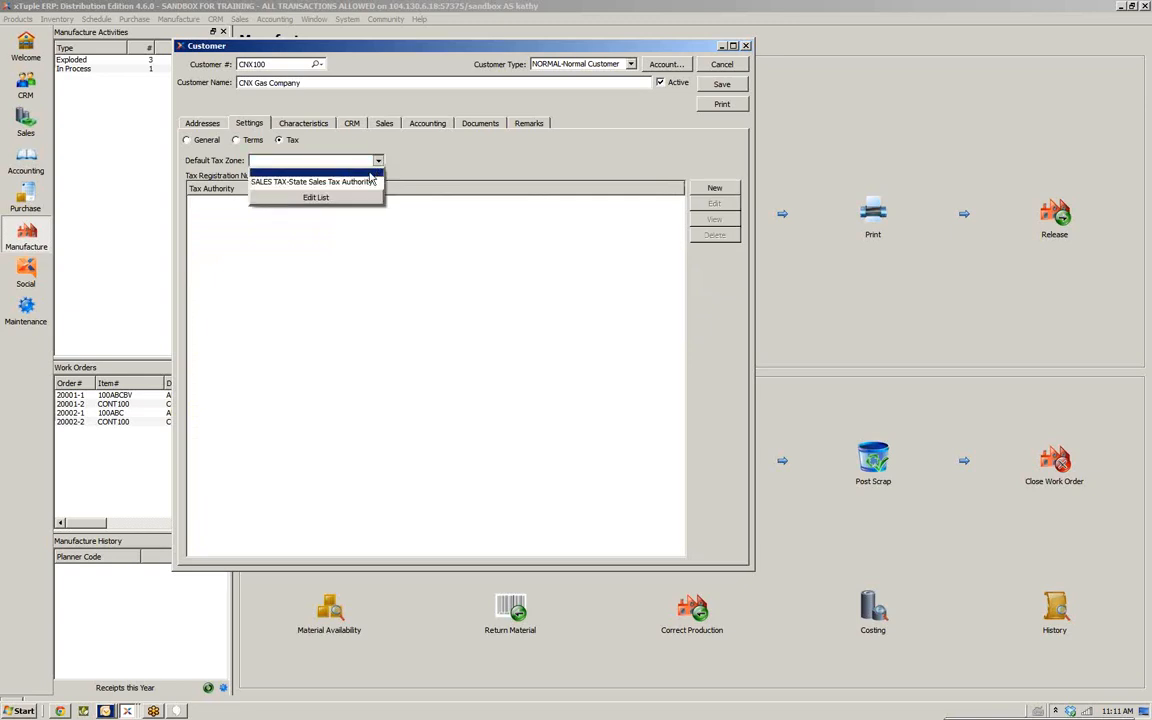
pyautogui.click(377, 162)
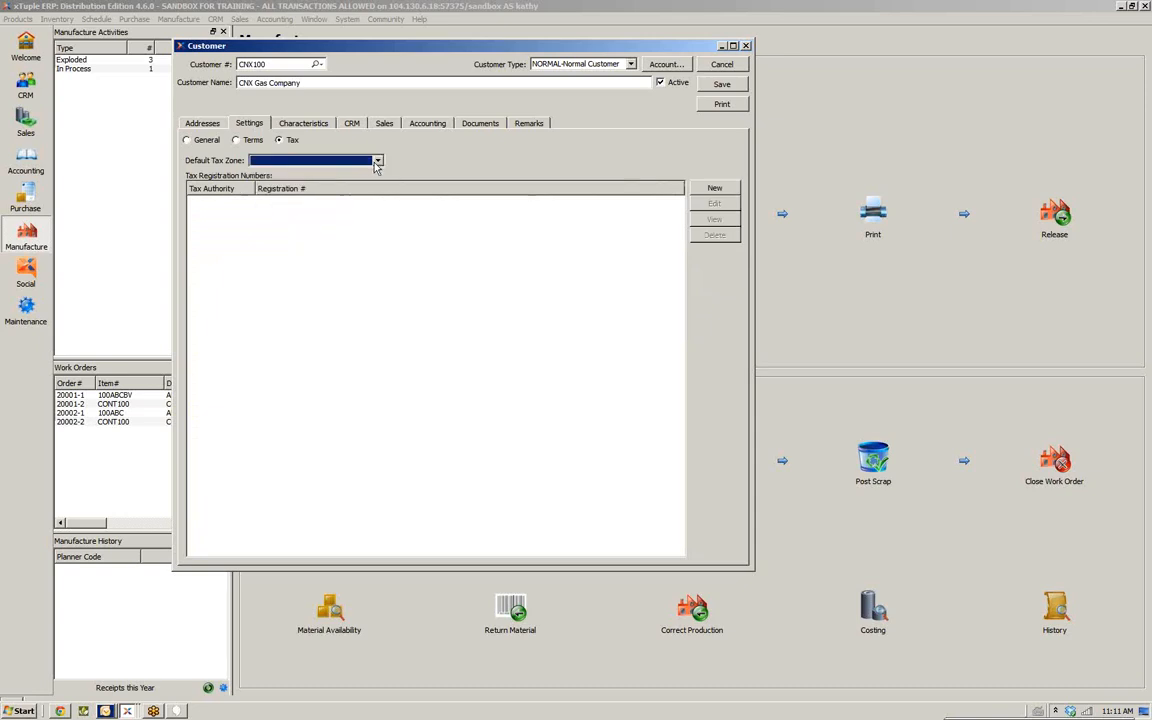
# Review the Characteristics and CRM tabs and the Sales summary, quotes and orders views
pyautogui.click(316, 129)
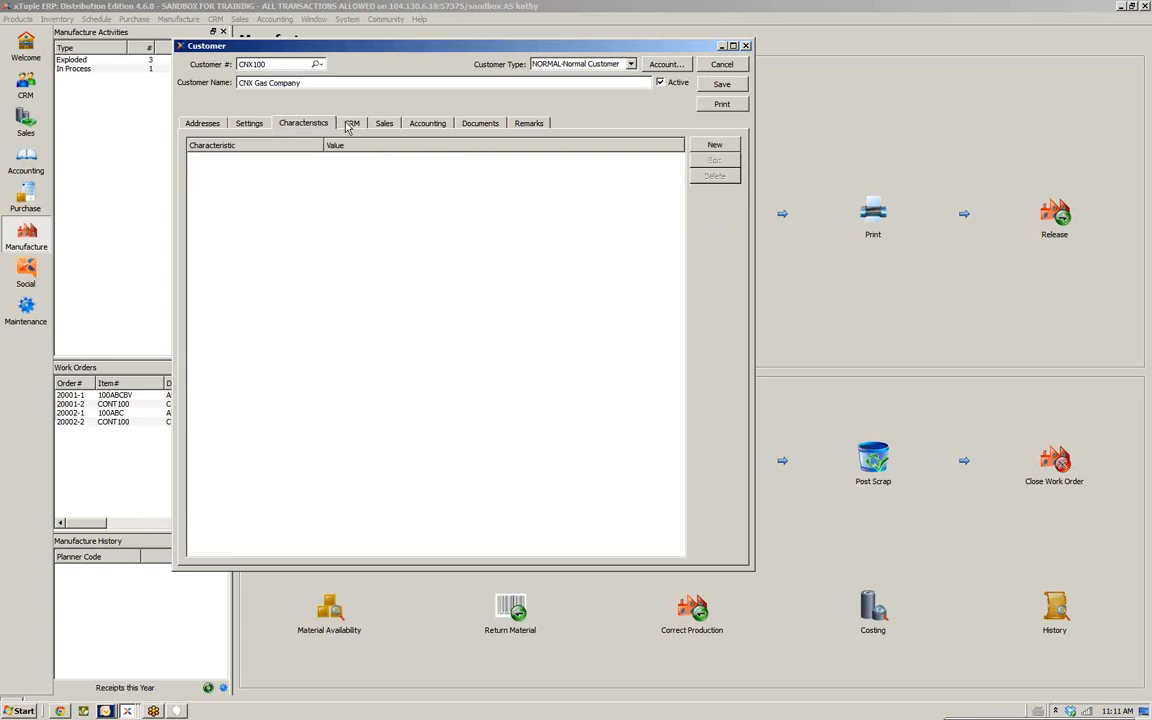
pyautogui.click(350, 124)
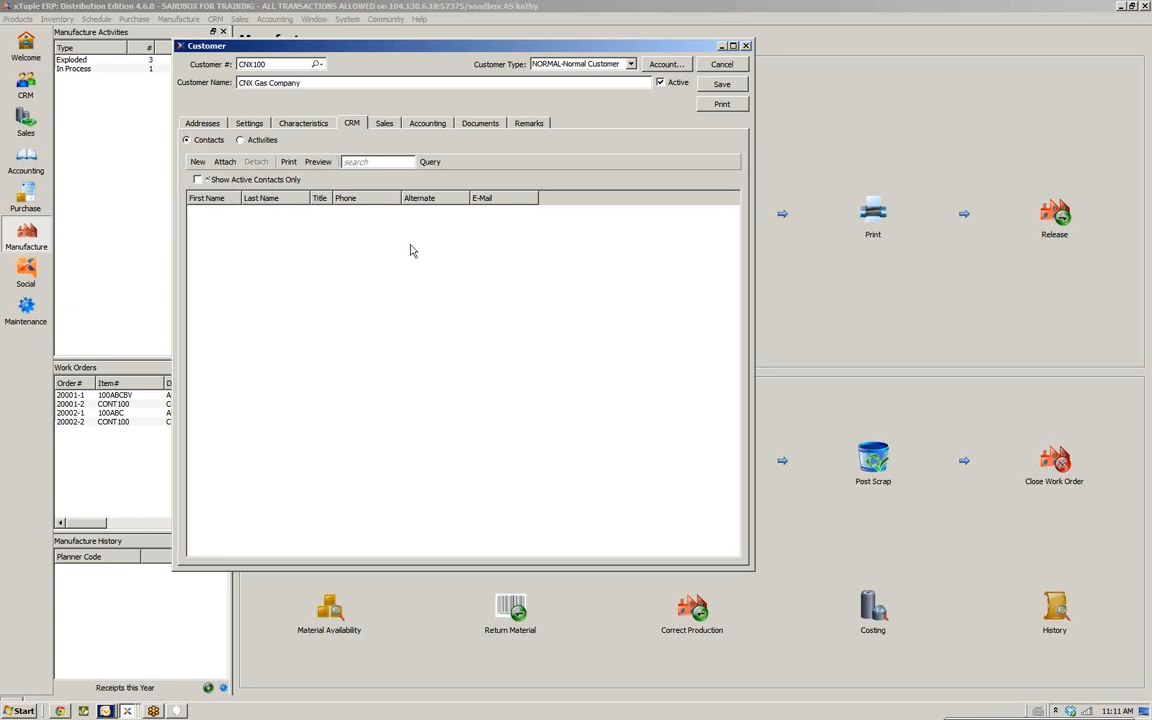
pyautogui.click(381, 124)
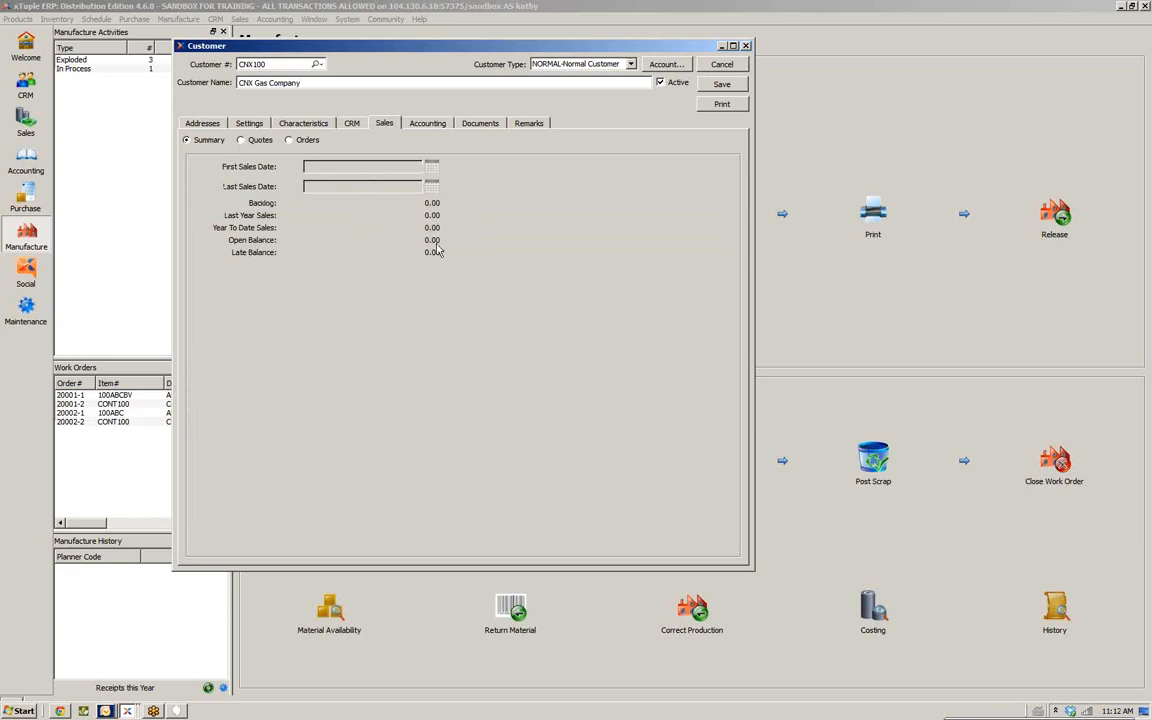
pyautogui.click(245, 140)
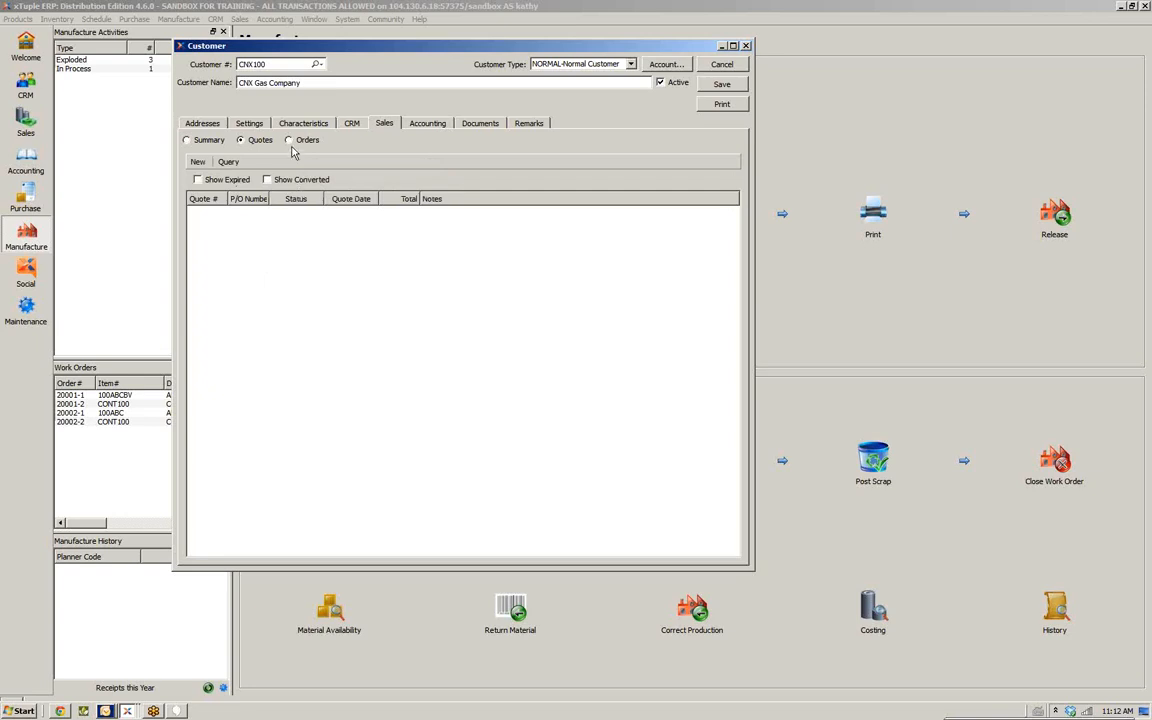
pyautogui.click(289, 141)
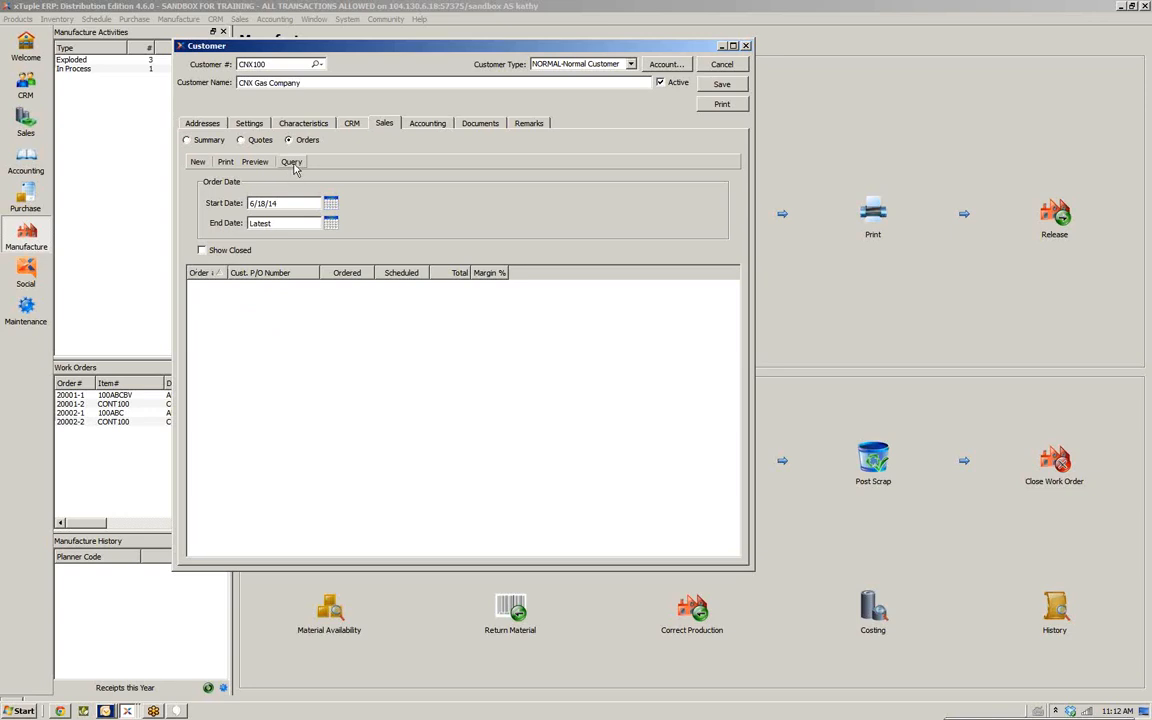
pyautogui.click(259, 141)
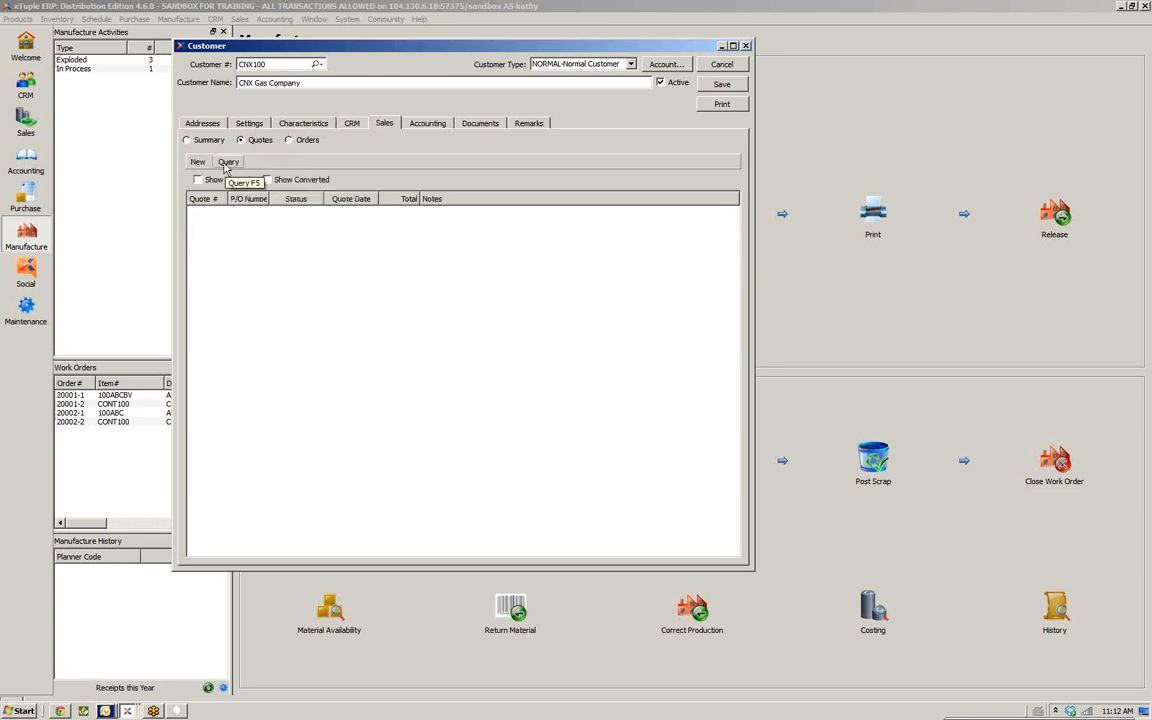
pyautogui.click(289, 140)
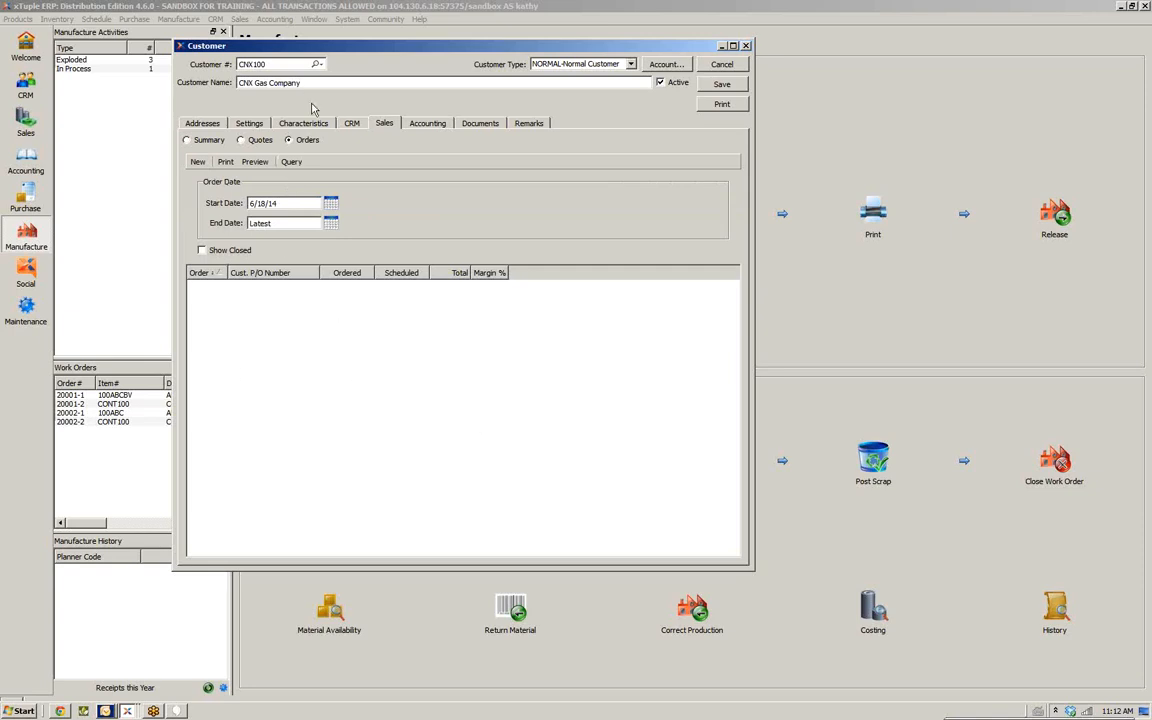
# Review the Accounting, Documents and Remarks tabs, return to Addresses, and save the customer record
pyautogui.click(431, 124)
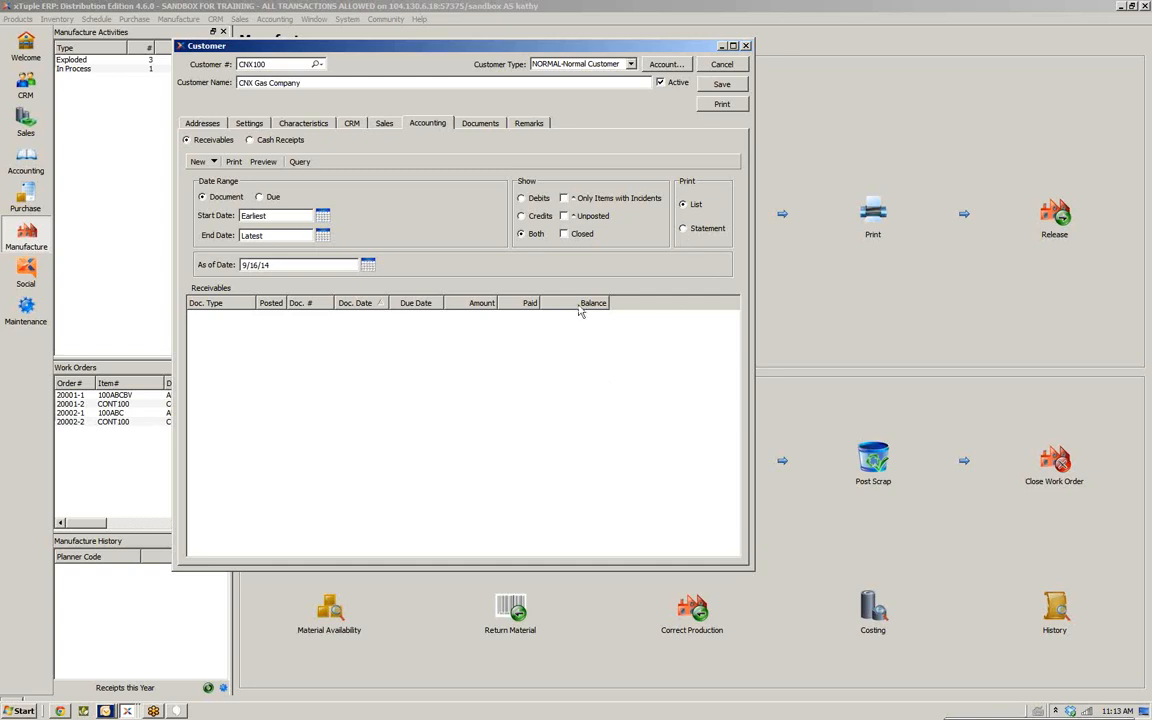
pyautogui.click(478, 124)
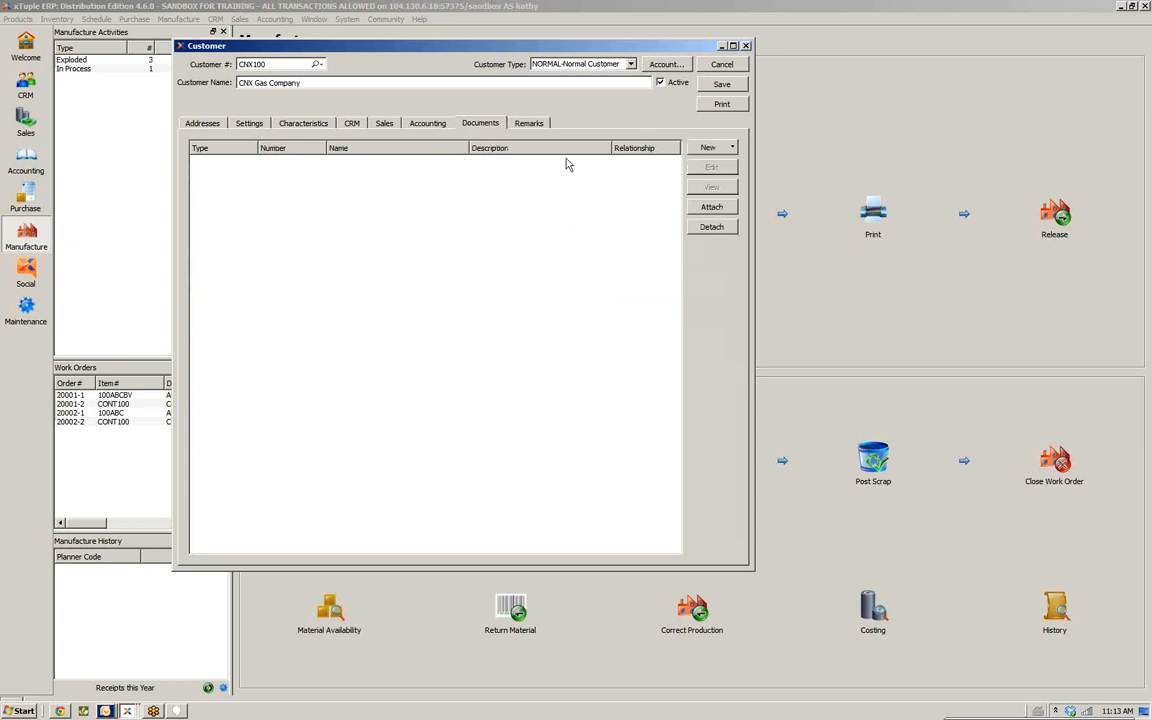
pyautogui.click(520, 126)
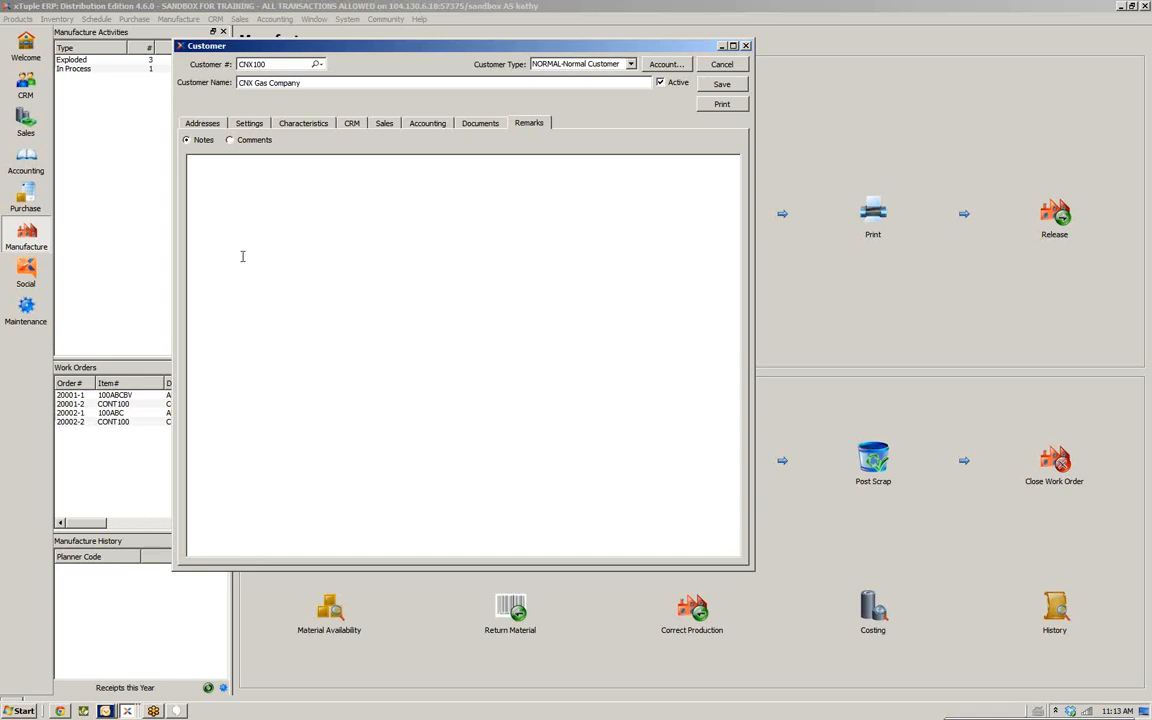
pyautogui.click(186, 122)
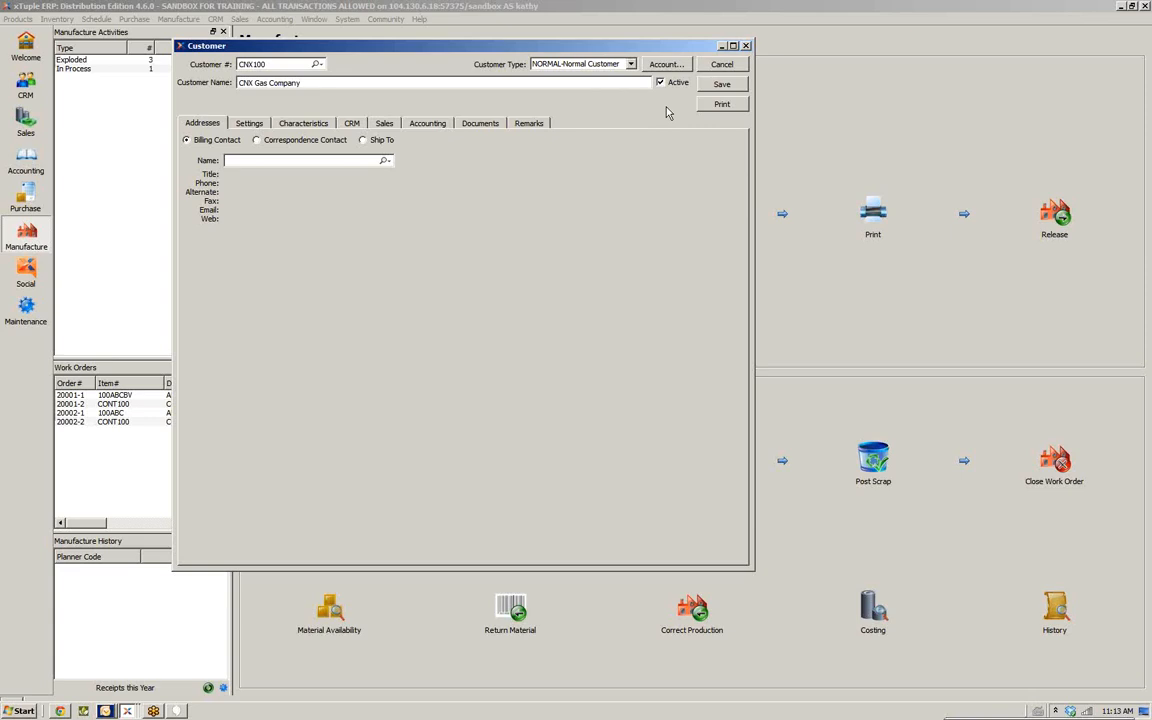
pyautogui.click(718, 86)
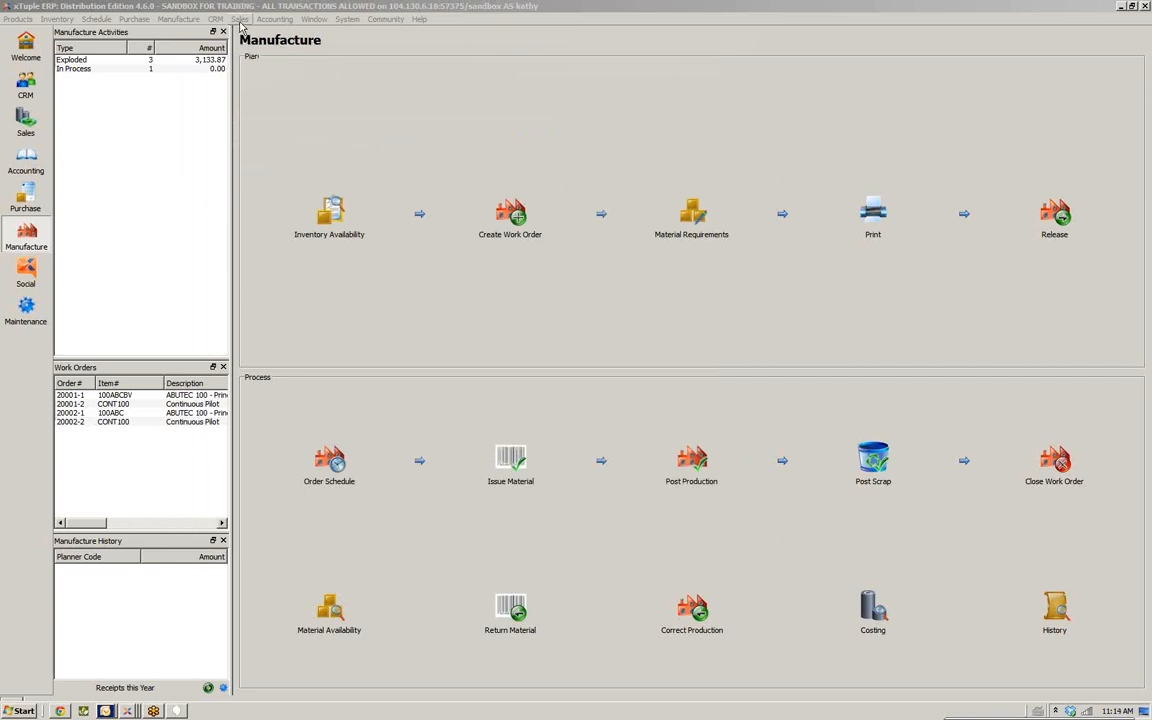
# Open the sales Backlog view and query it for all sites
pyautogui.click(25, 122)
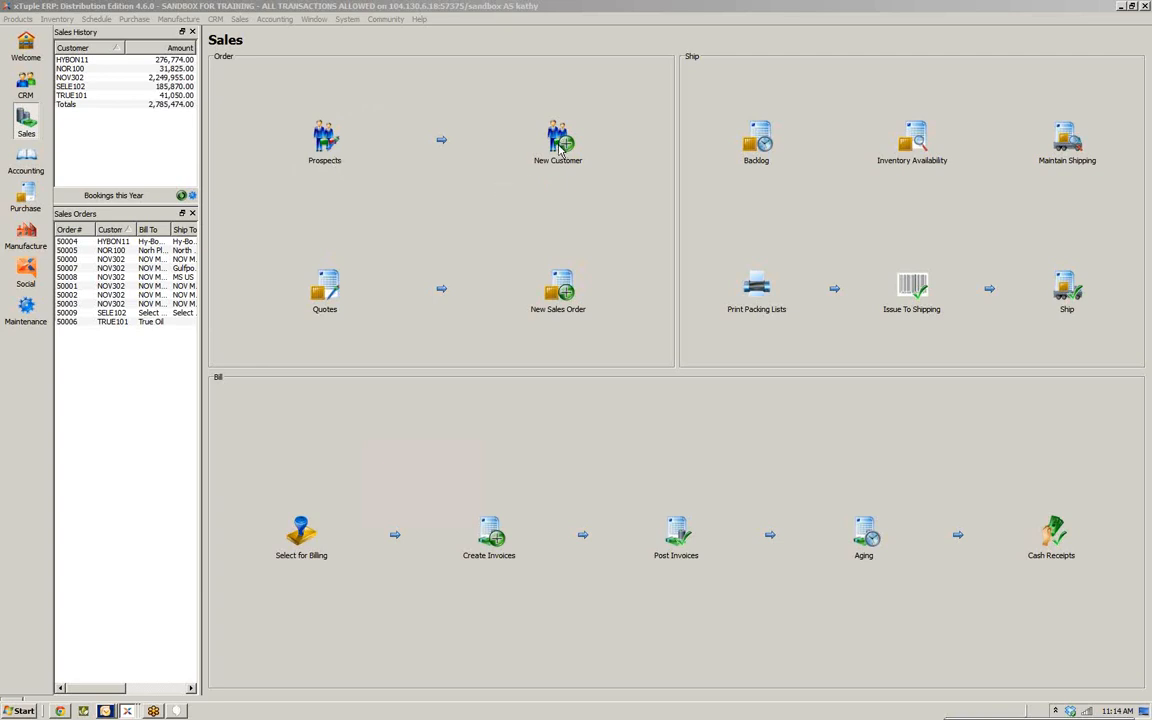
pyautogui.click(757, 145)
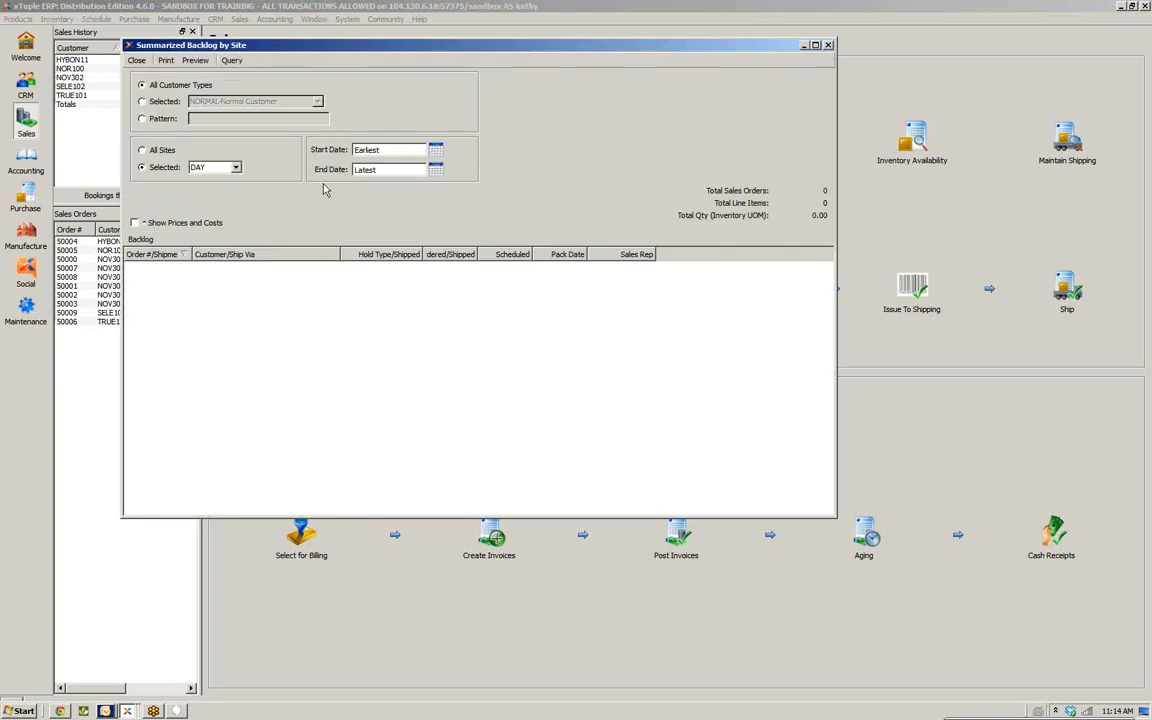
pyautogui.click(141, 150)
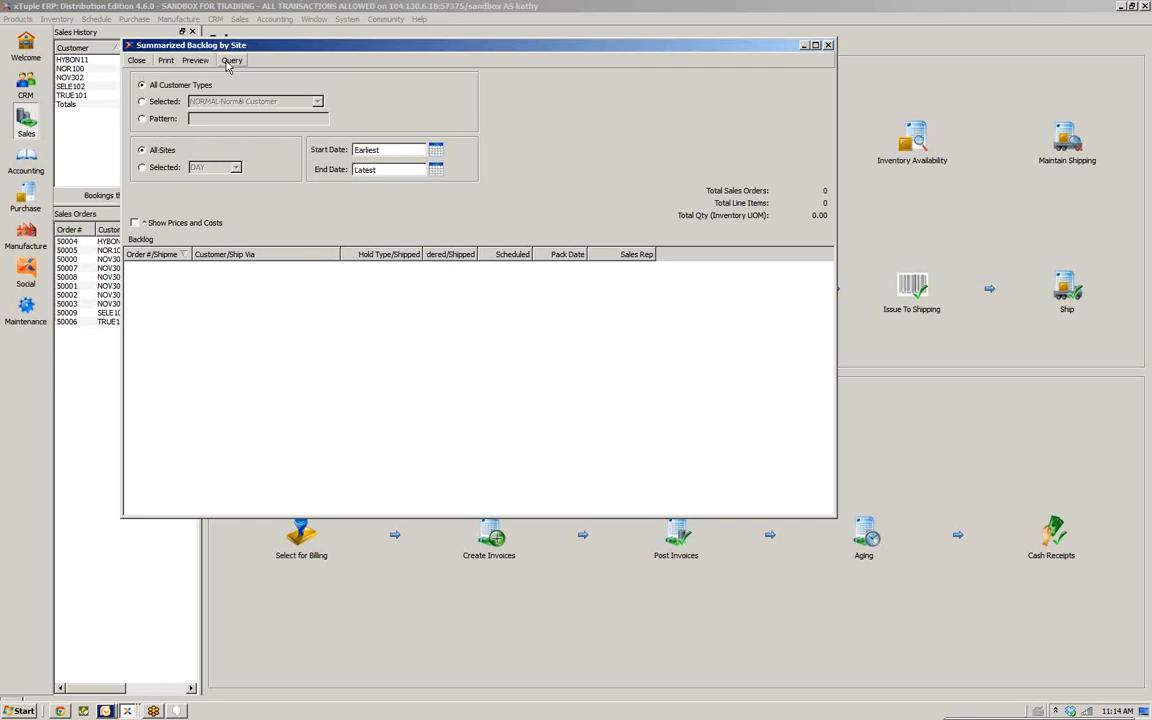
pyautogui.click(231, 61)
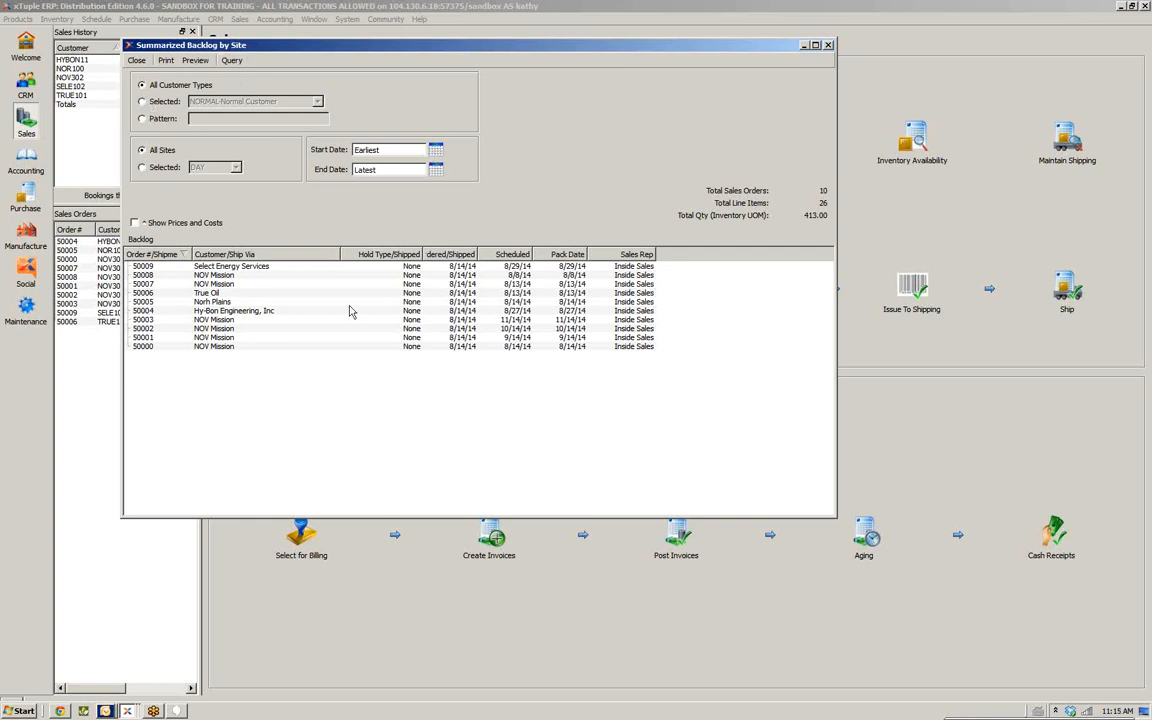
# Check inventory availability for sales order 50005 and close the backlog view
pyautogui.click(152, 302)
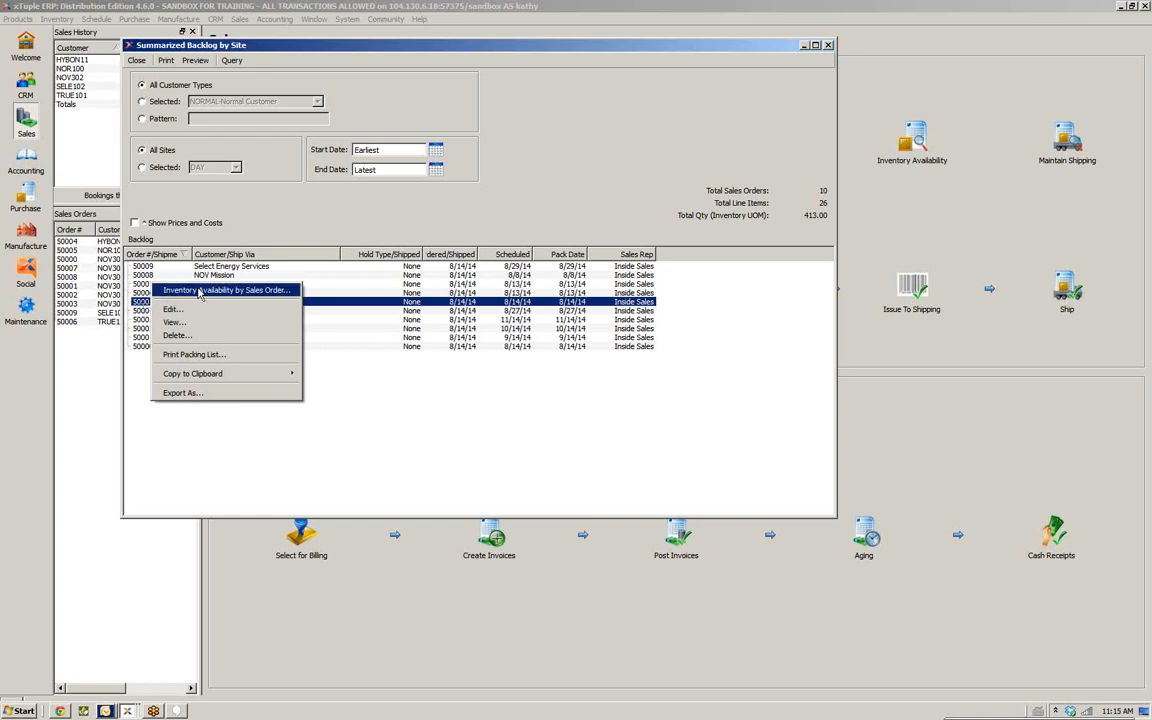
pyautogui.click(201, 290)
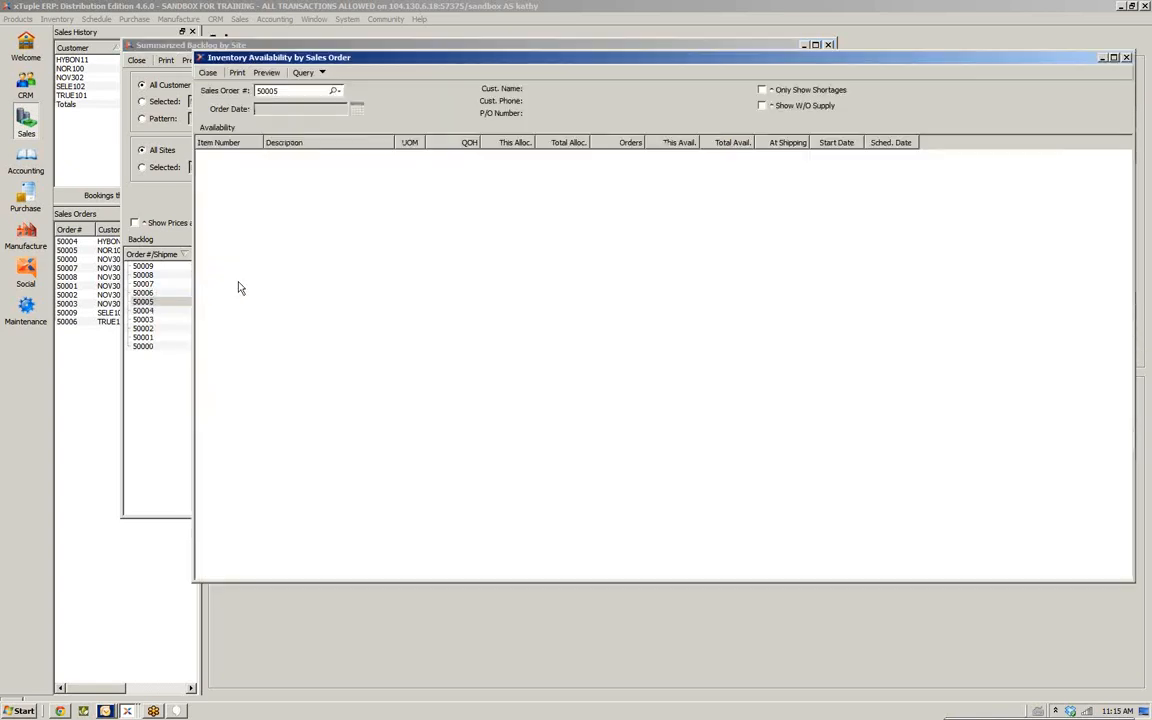
pyautogui.click(303, 72)
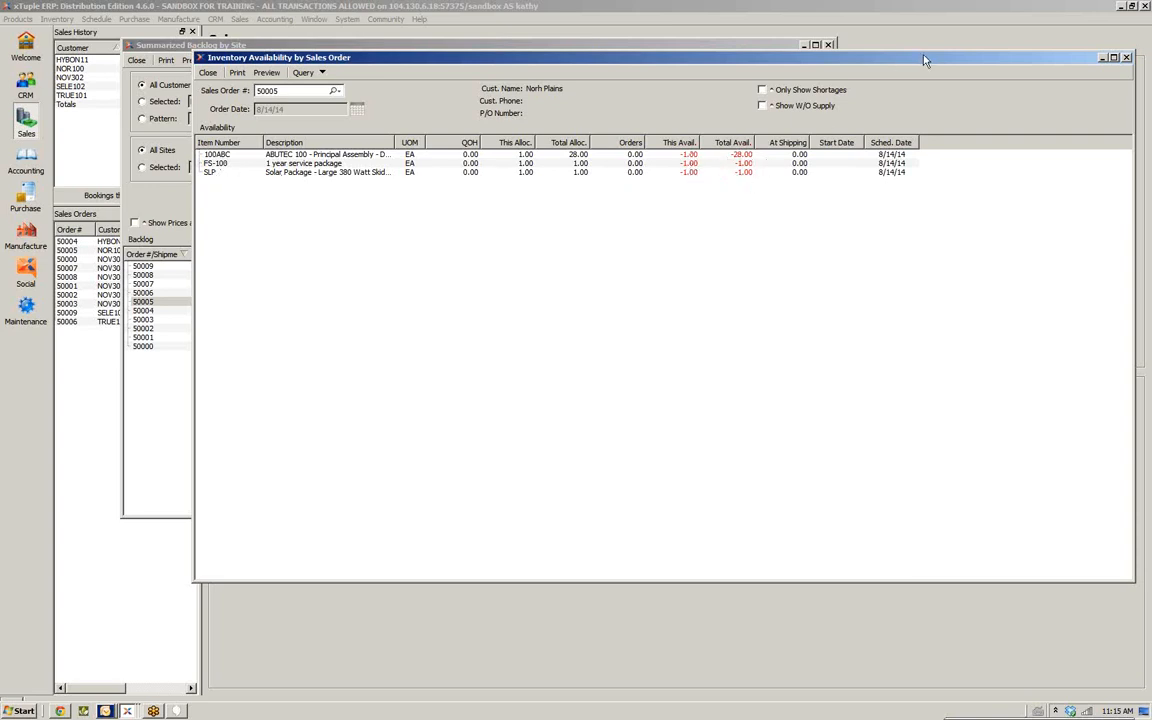
pyautogui.moveTo(925, 60); pyautogui.dragTo(861, 71)
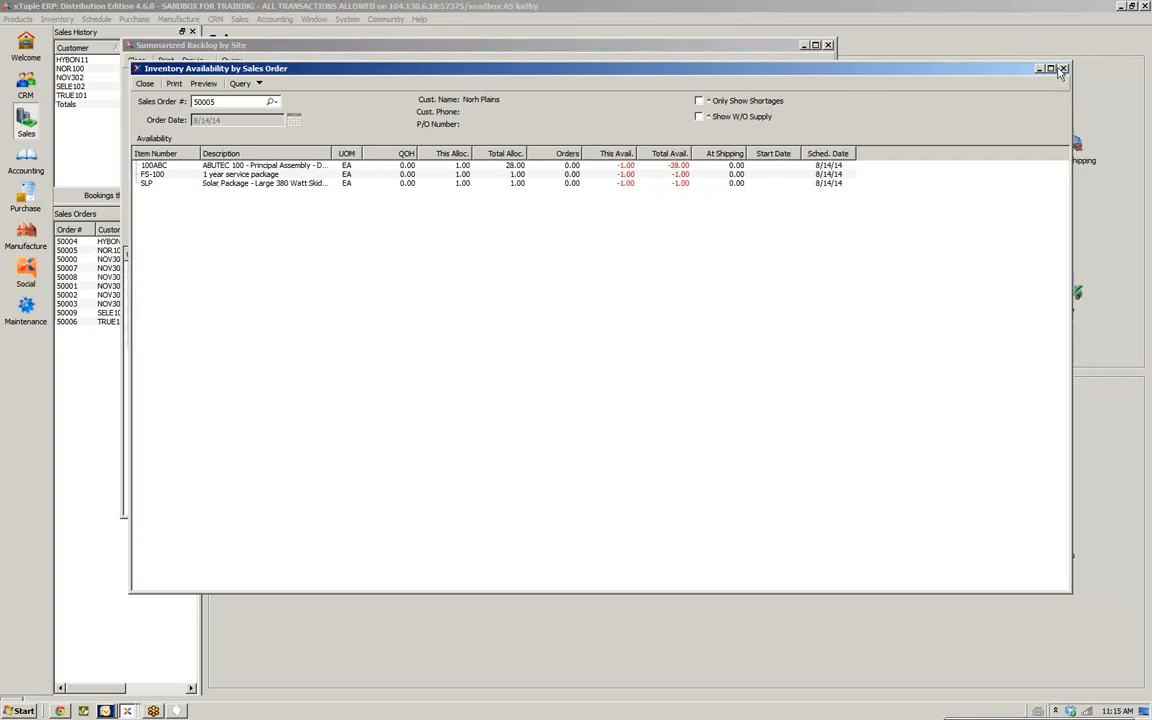
pyautogui.click(1062, 68)
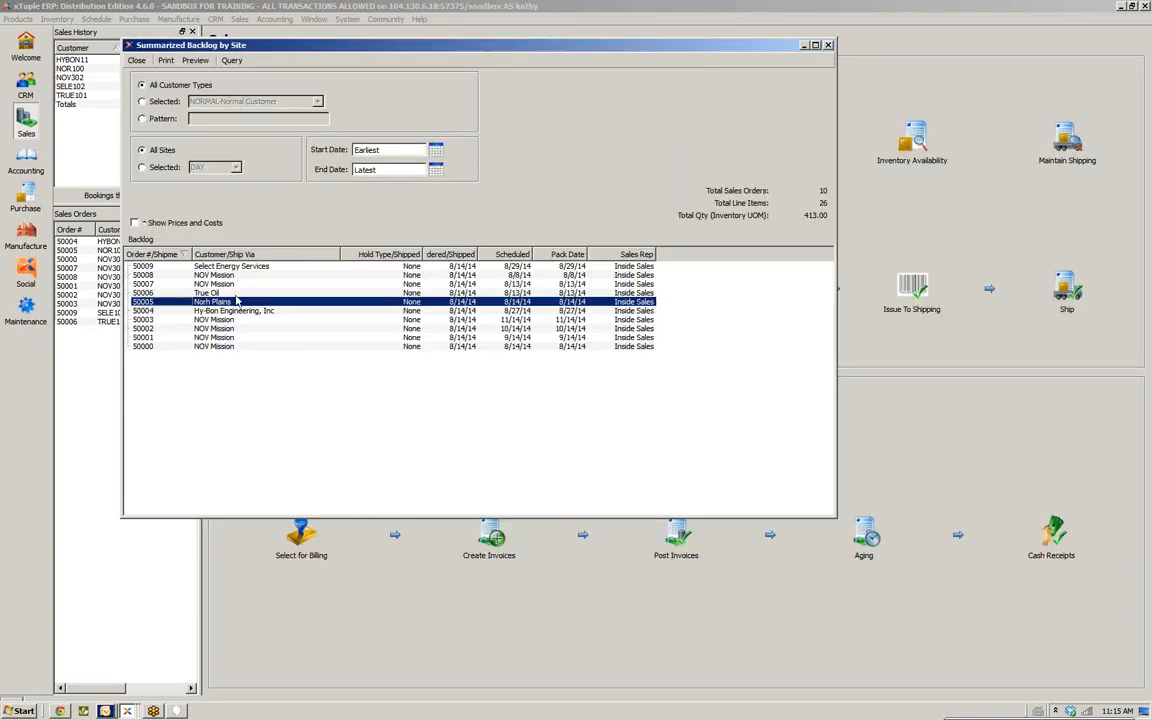
pyautogui.rightClick(229, 303)
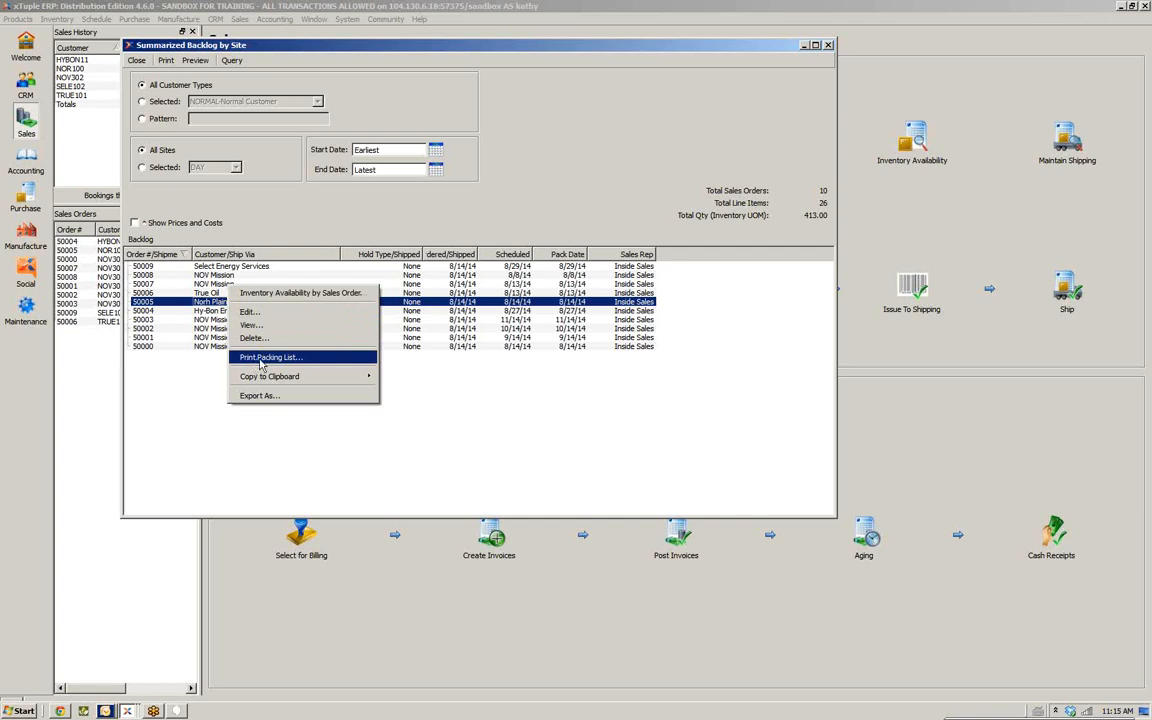
pyautogui.click(473, 359)
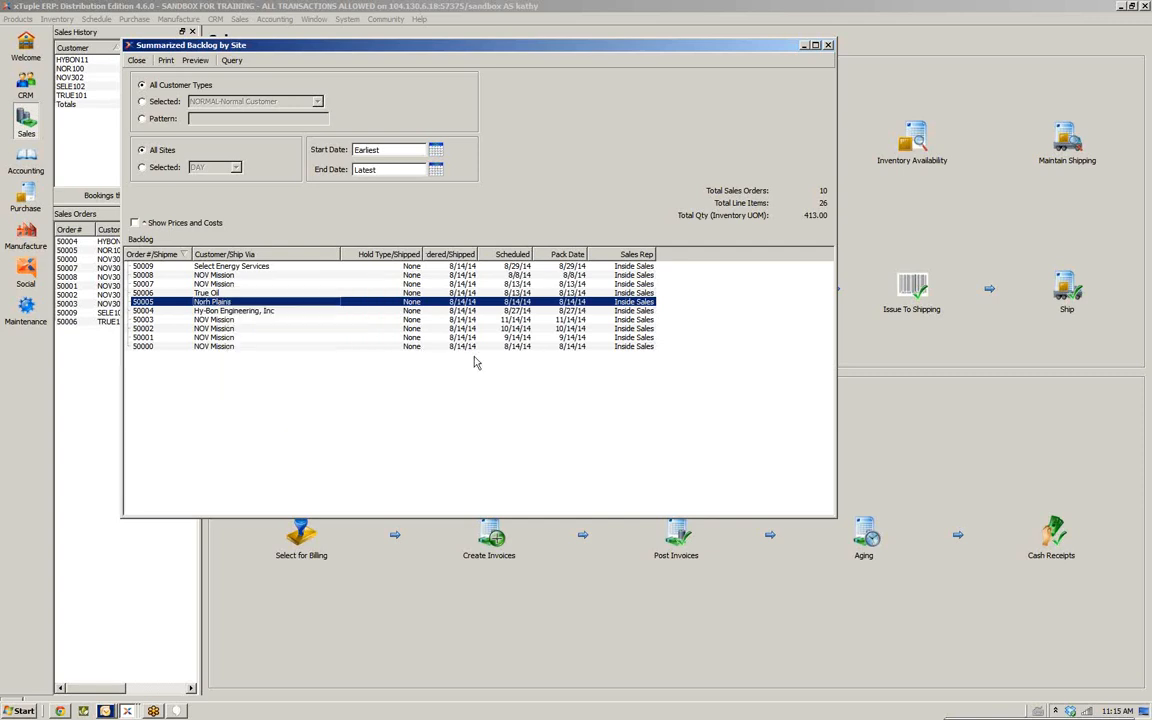
pyautogui.click(826, 46)
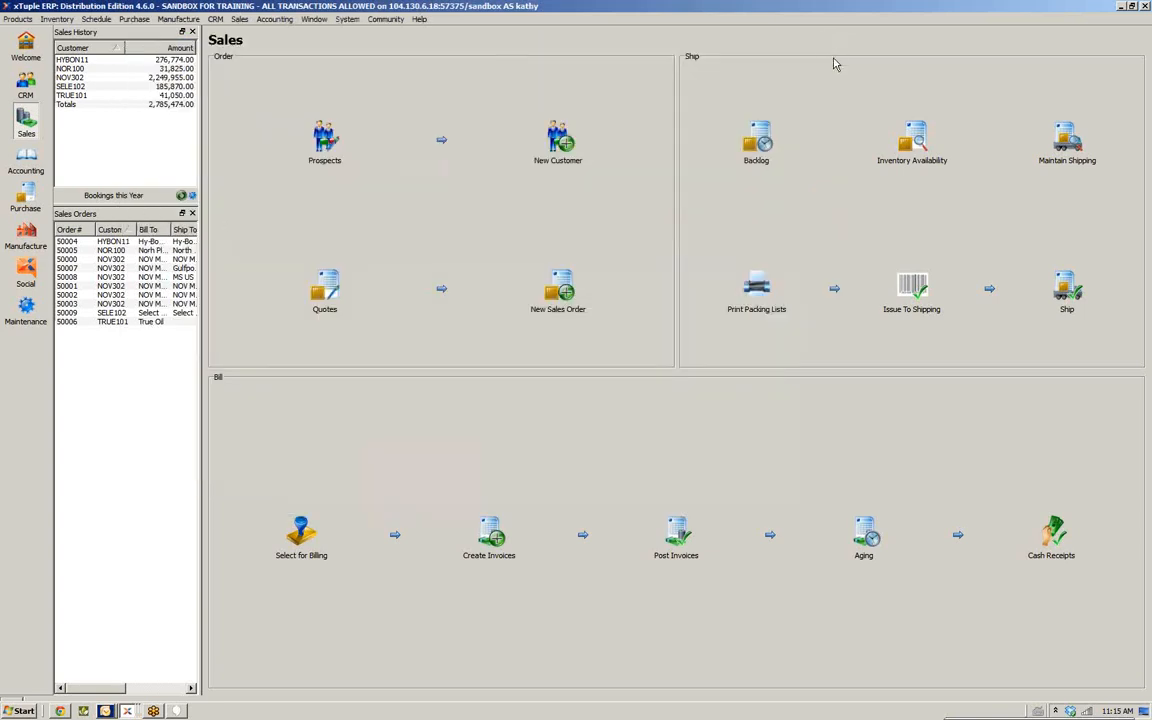
# Open inventory availability by customer type from the sales workspace
pyautogui.click(912, 150)
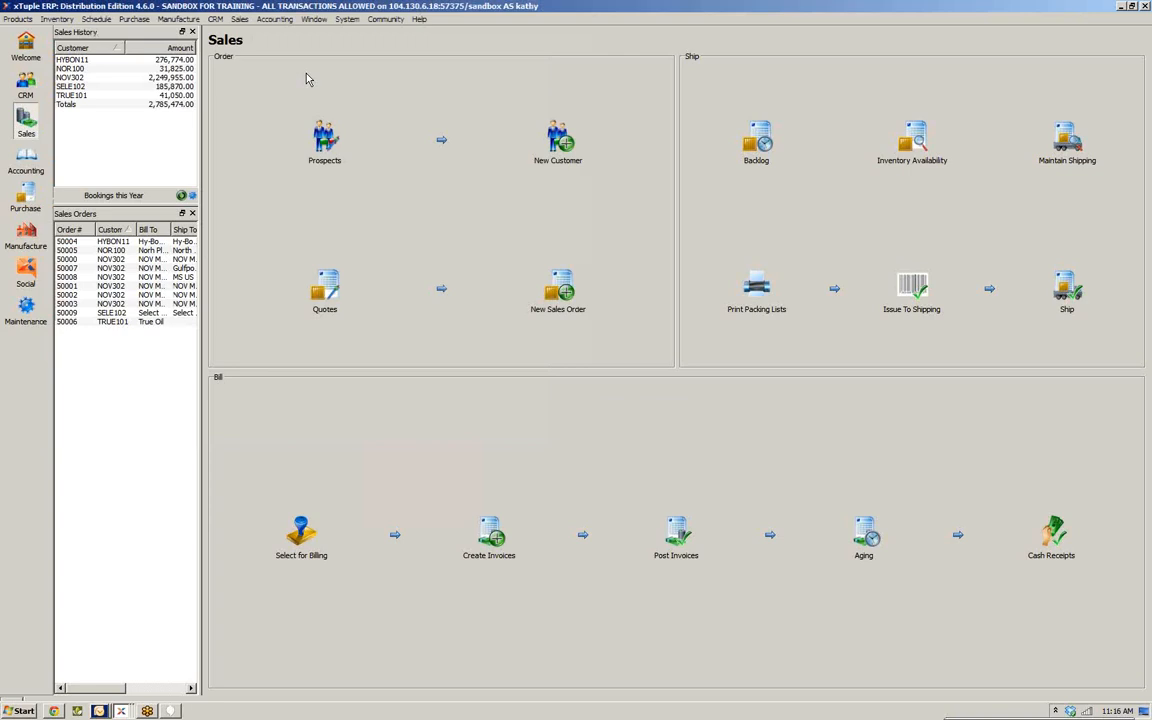
pyautogui.click(907, 140)
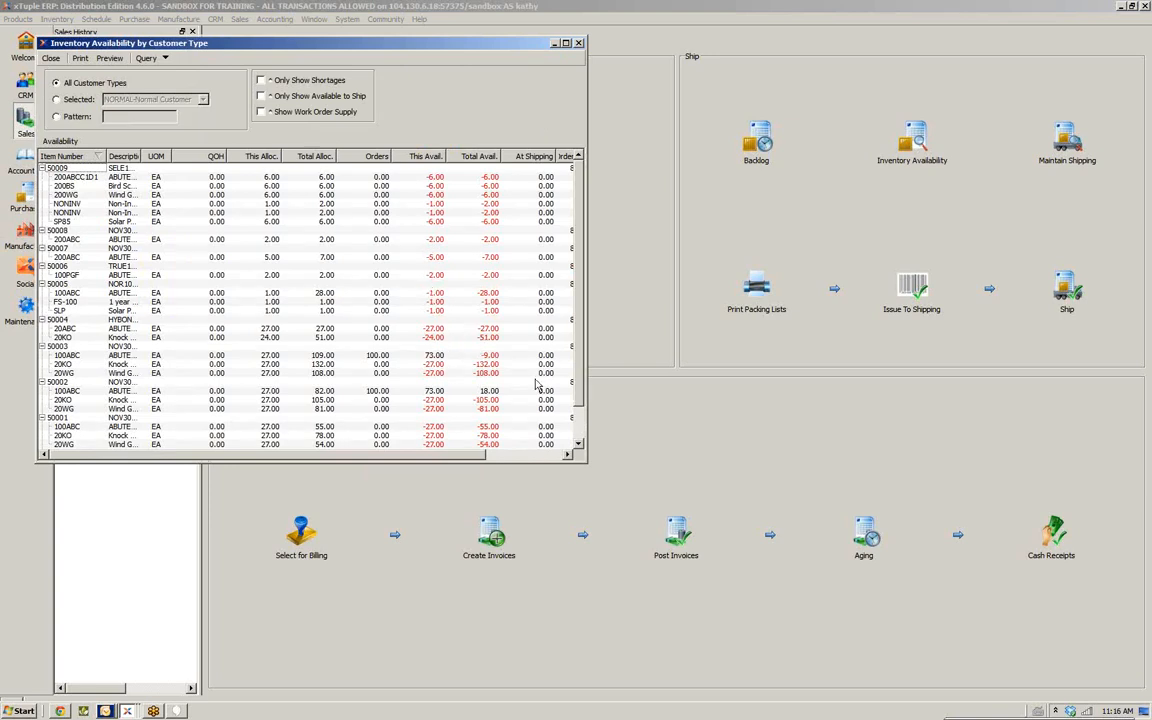
# Scroll through the inventory availability by customer type list and close the window
pyautogui.scroll(-2, 523, 300)
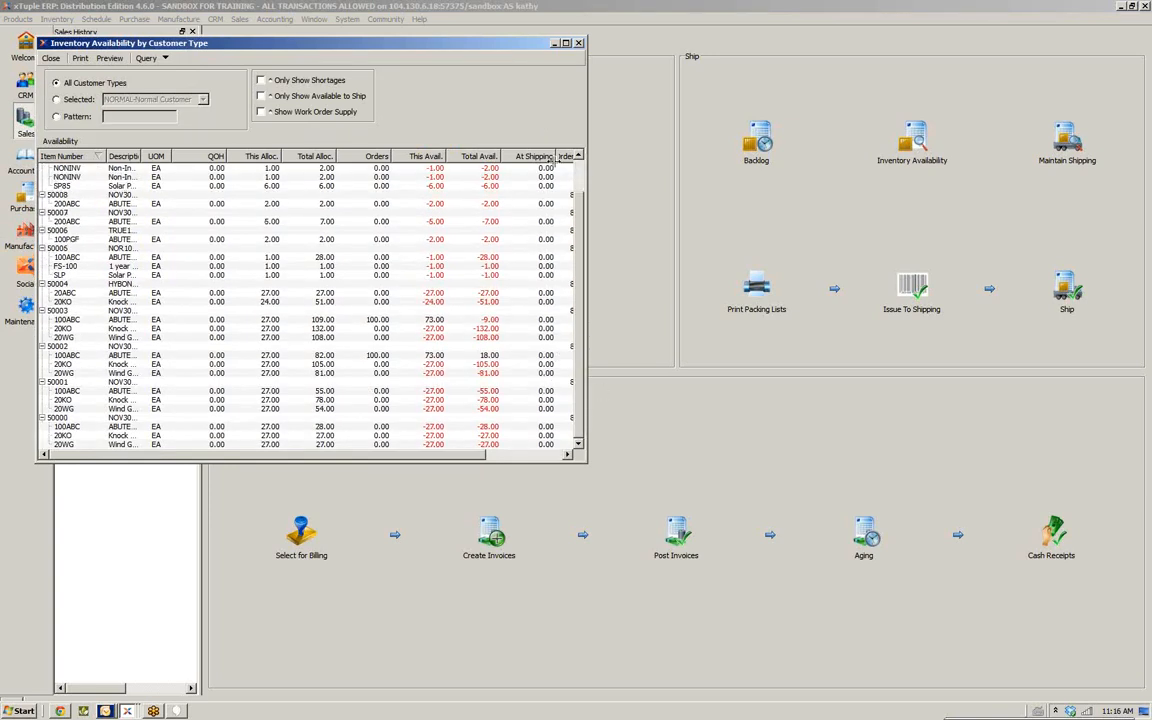
pyautogui.click(628, 49)
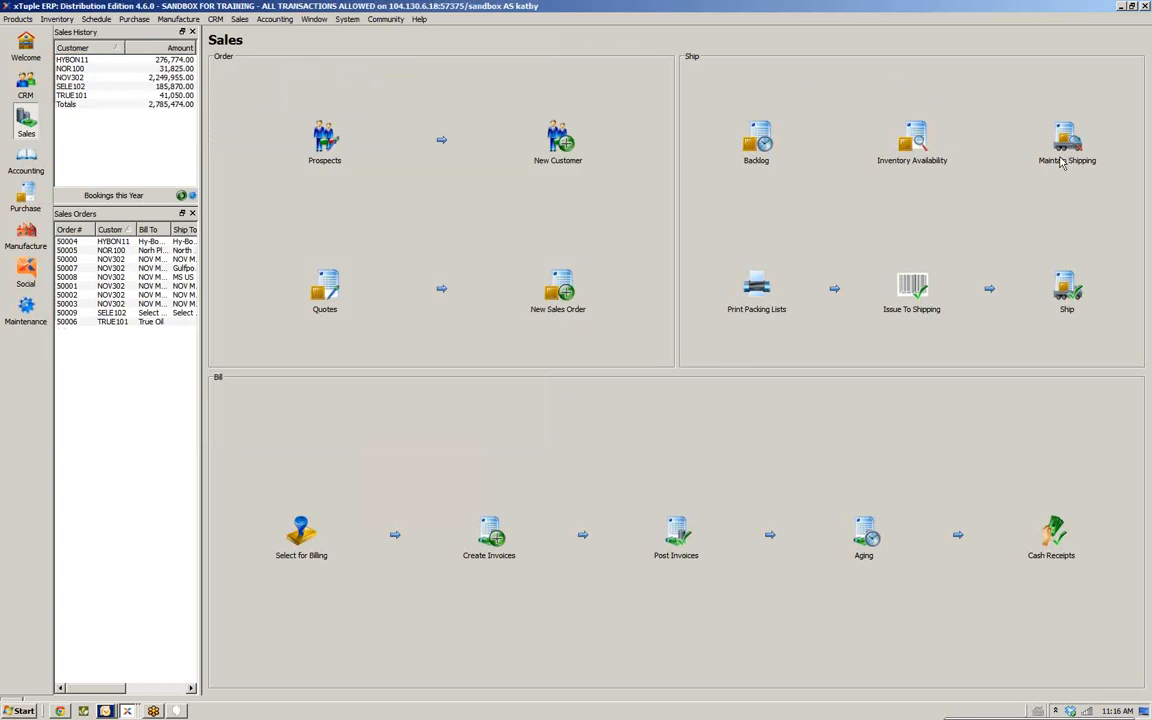
# Open sales order 50008 from the open sales orders list, review its line items, and close it
pyautogui.click(238, 20)
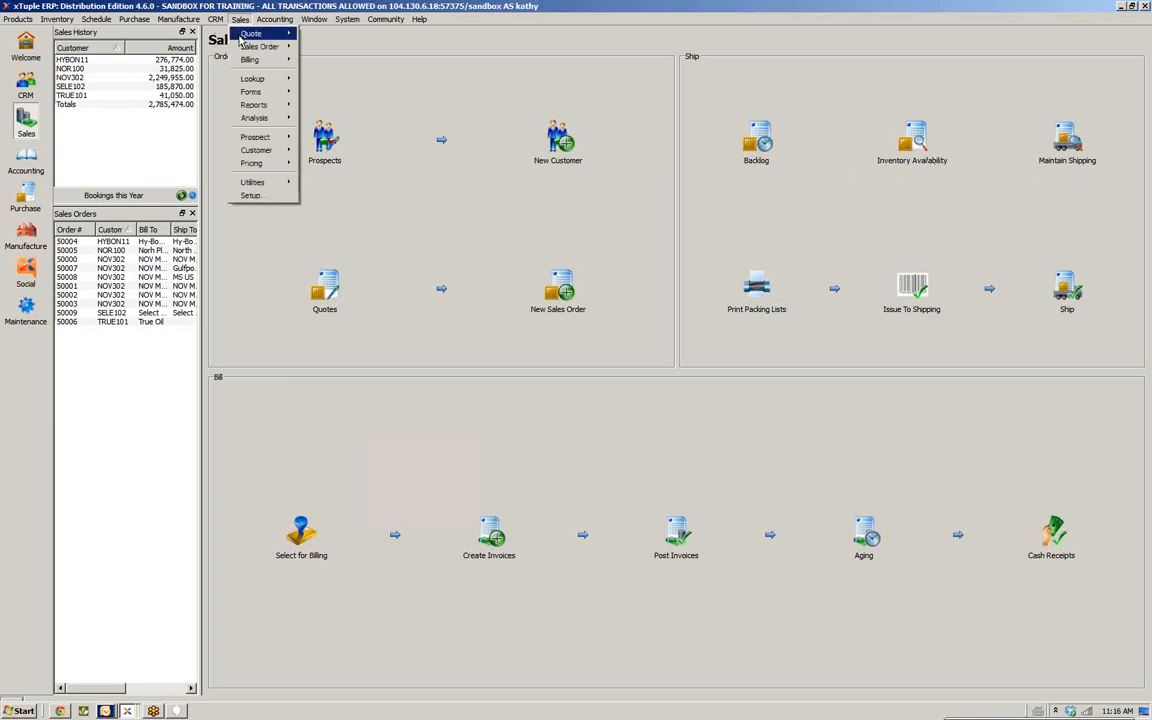
pyautogui.moveTo(222, 46)
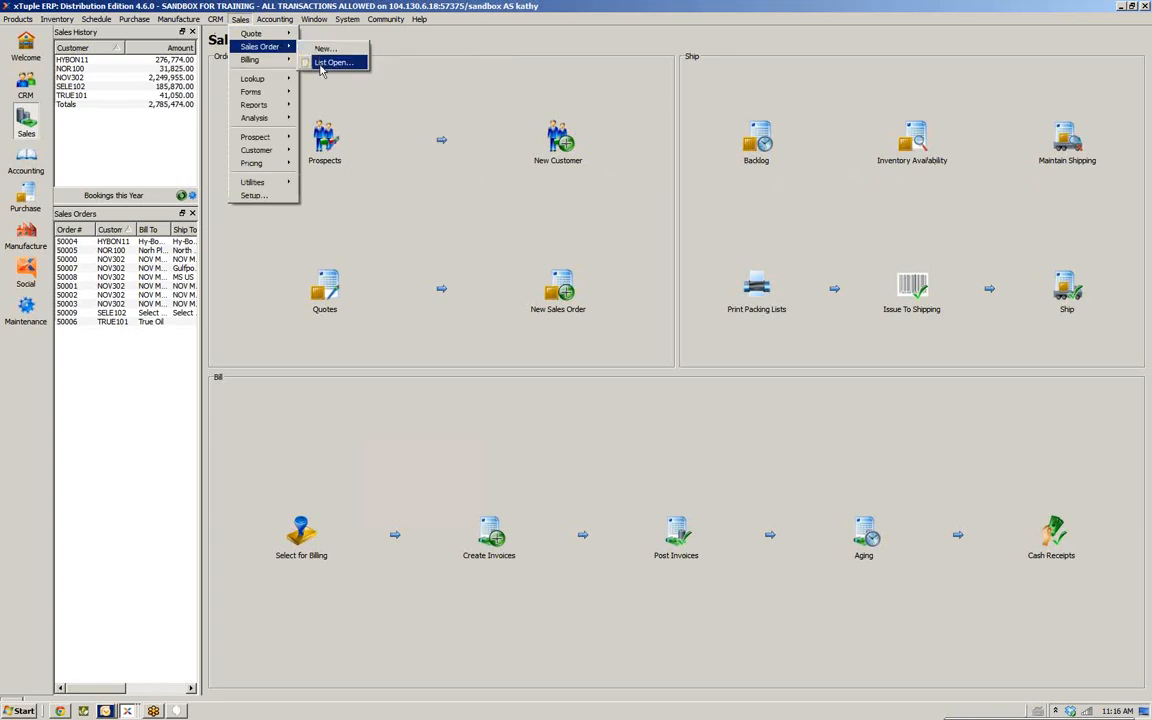
pyautogui.click(322, 65)
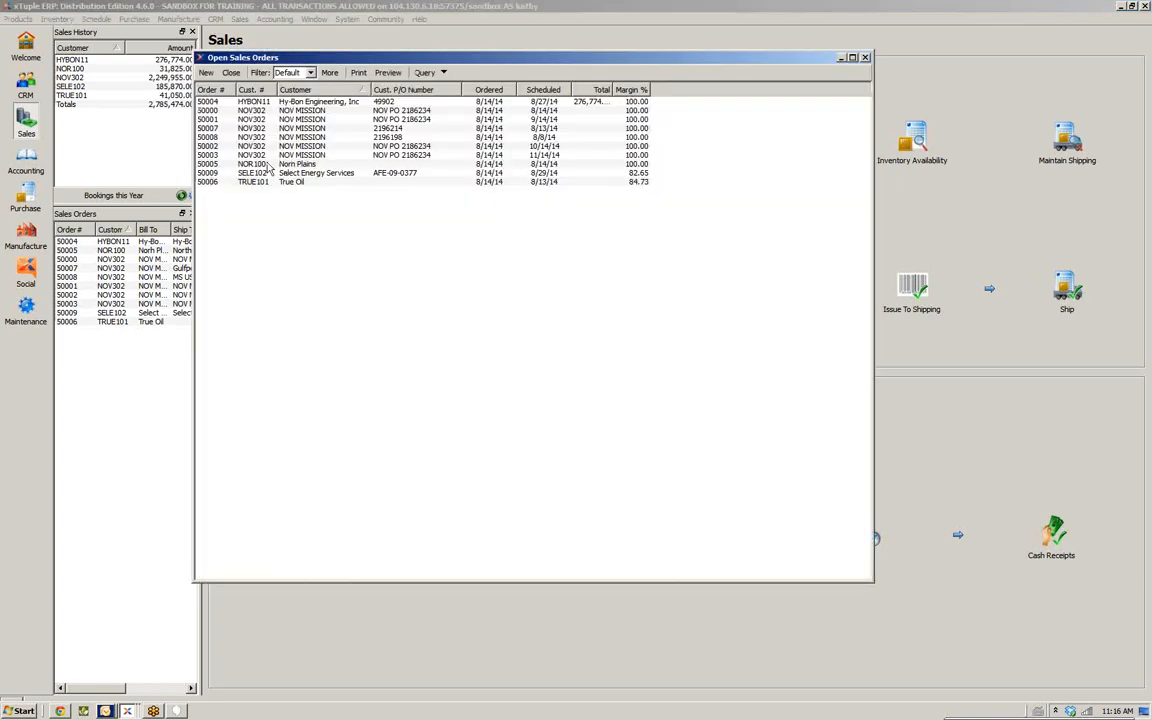
pyautogui.click(276, 137)
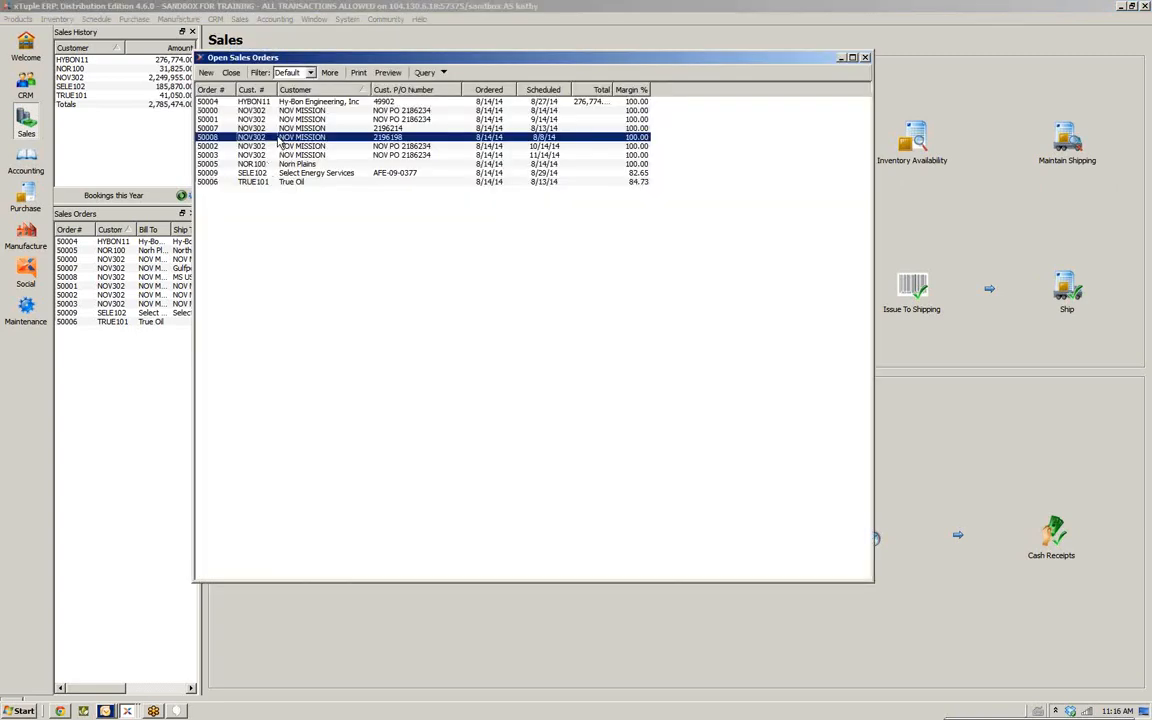
pyautogui.doubleClick(276, 137)
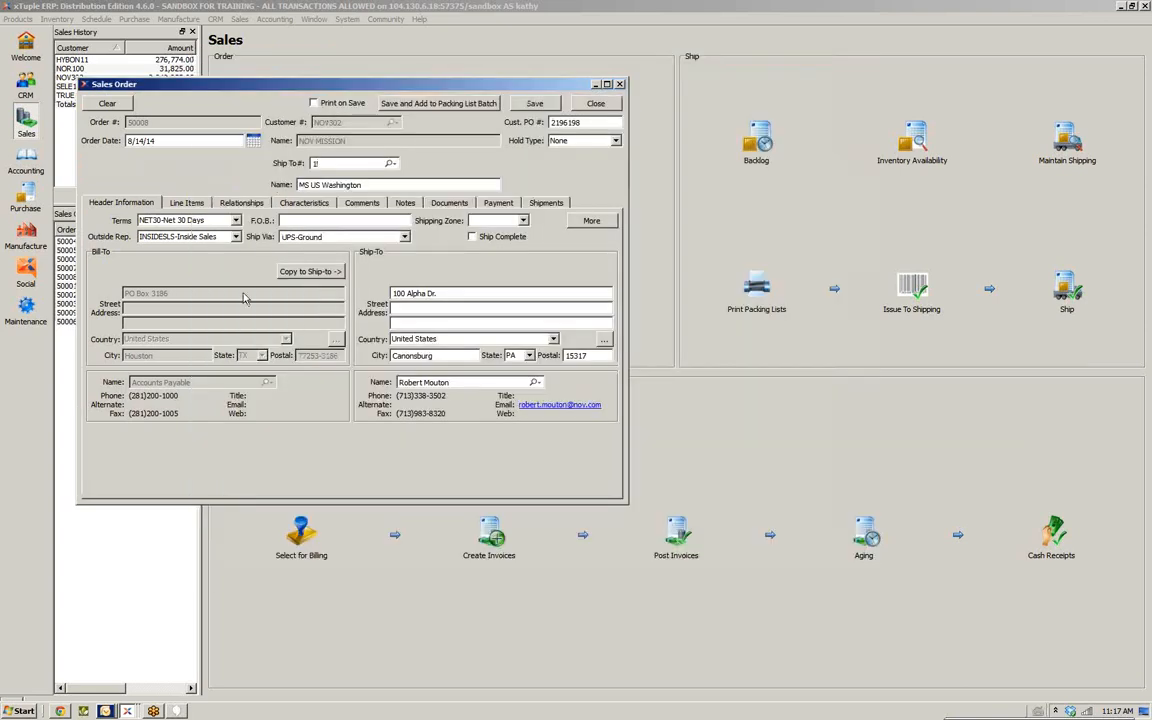
pyautogui.click(185, 203)
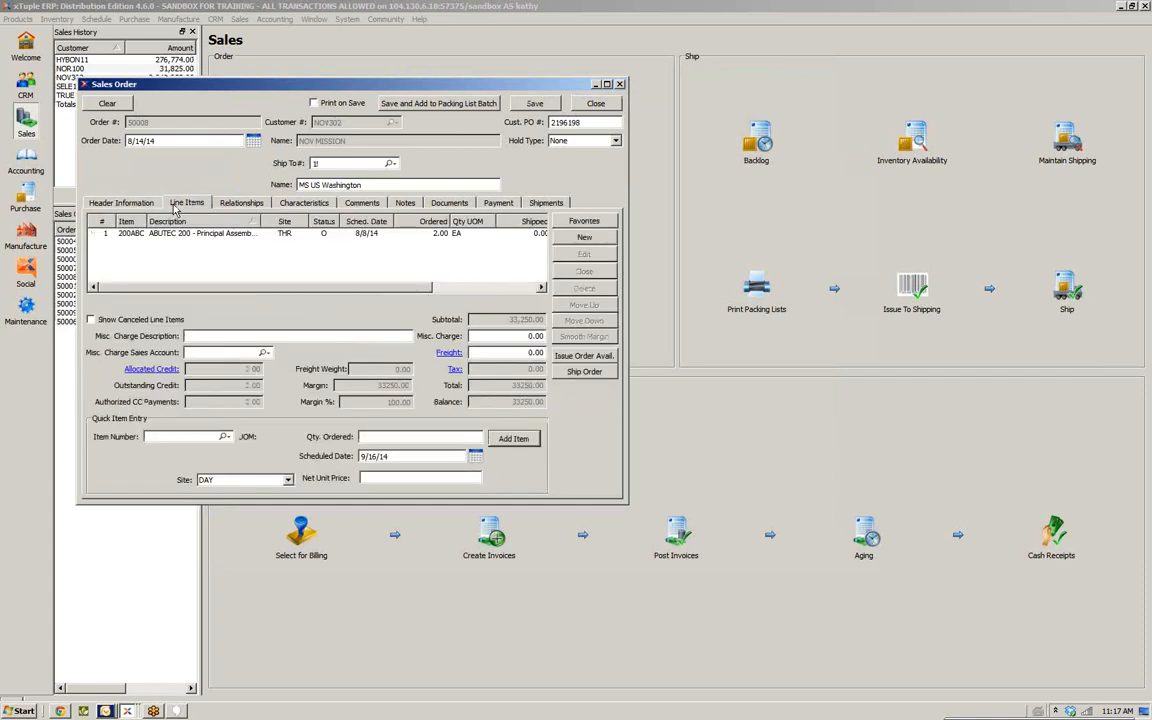
pyautogui.click(593, 104)
# Start a new sales order and select customer CNX100, CNX Gas Company, from the customer search
pyautogui.click(240, 20)
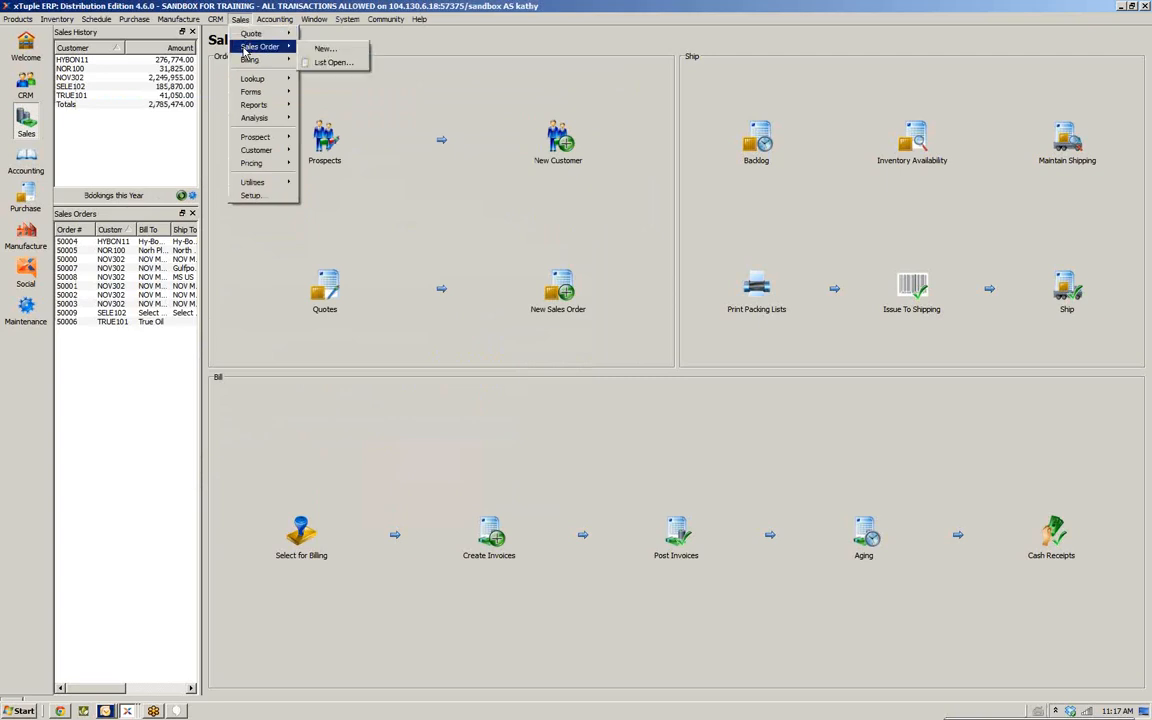
pyautogui.click(321, 50)
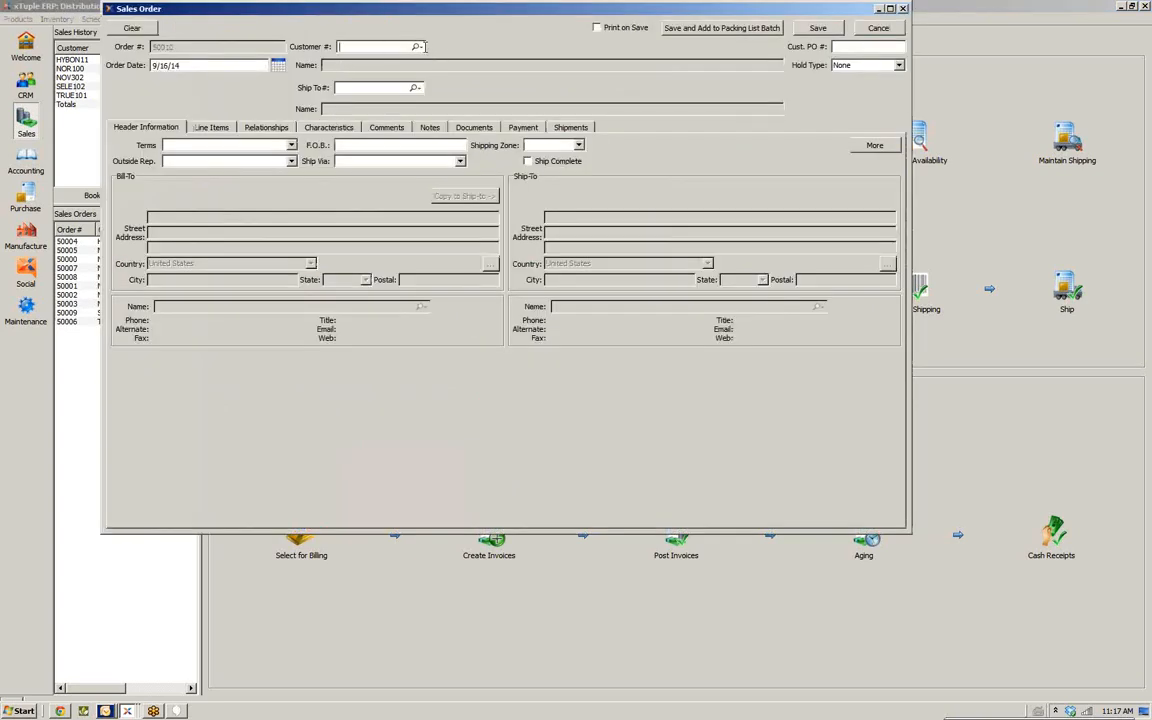
pyautogui.click(418, 46)
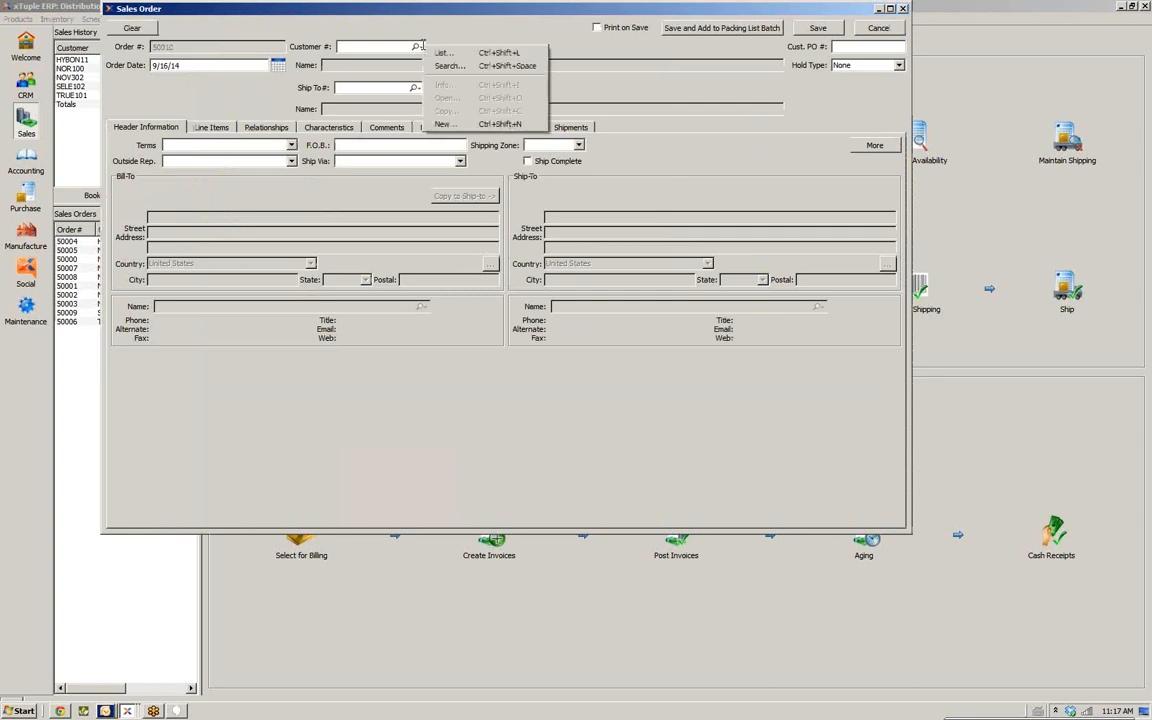
pyautogui.click(447, 65)
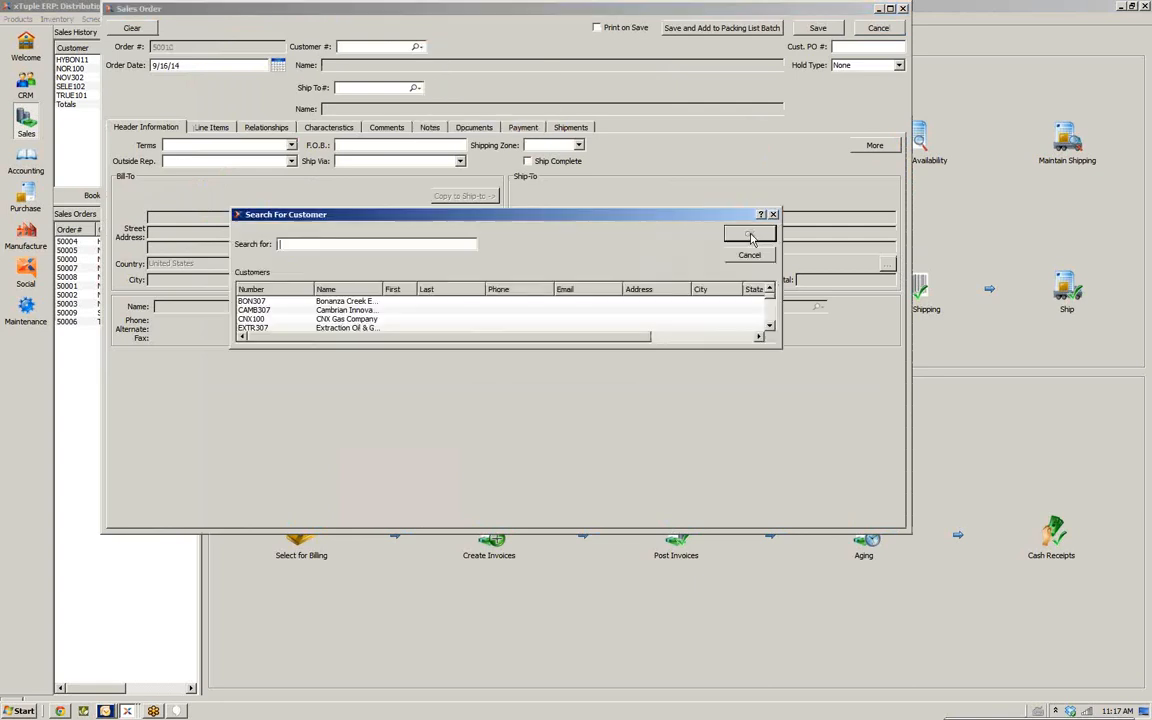
pyautogui.click(256, 318)
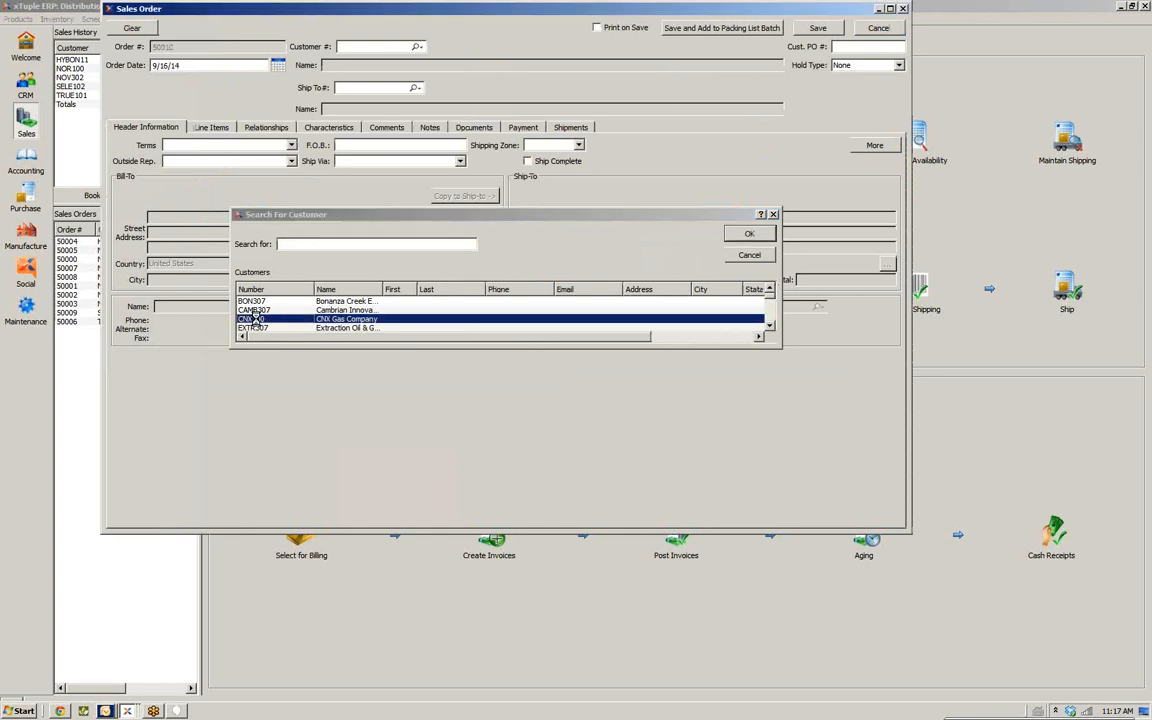
pyautogui.doubleClick(256, 318)
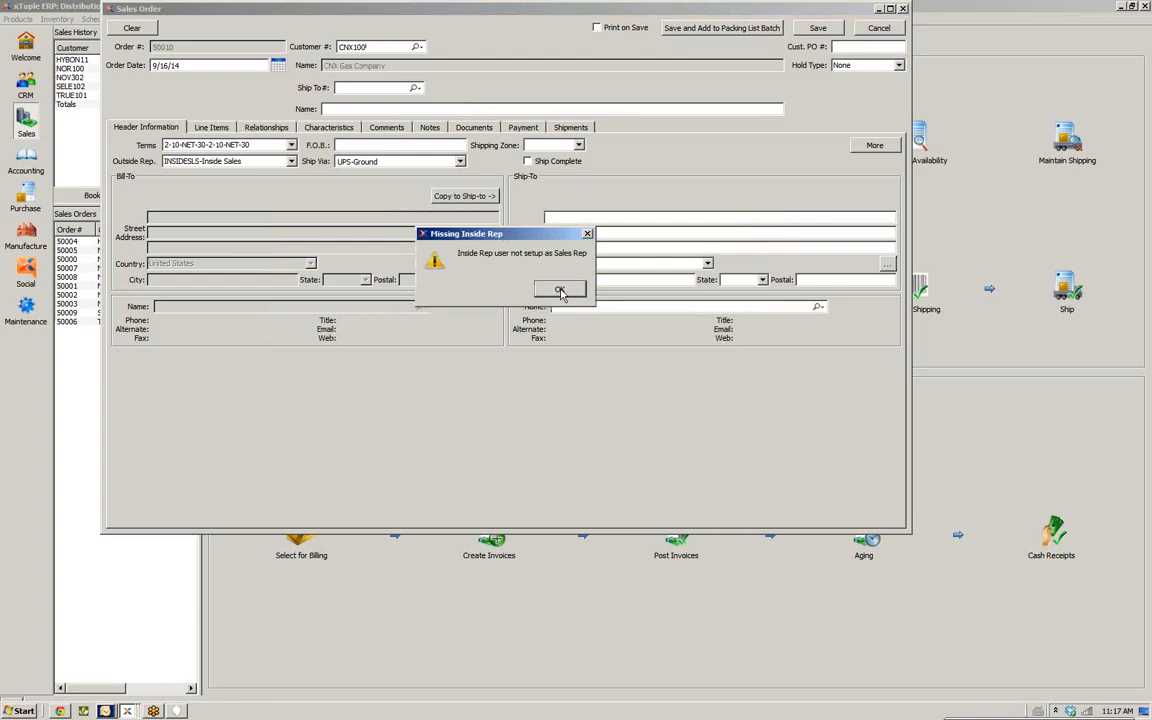
pyautogui.click(561, 290)
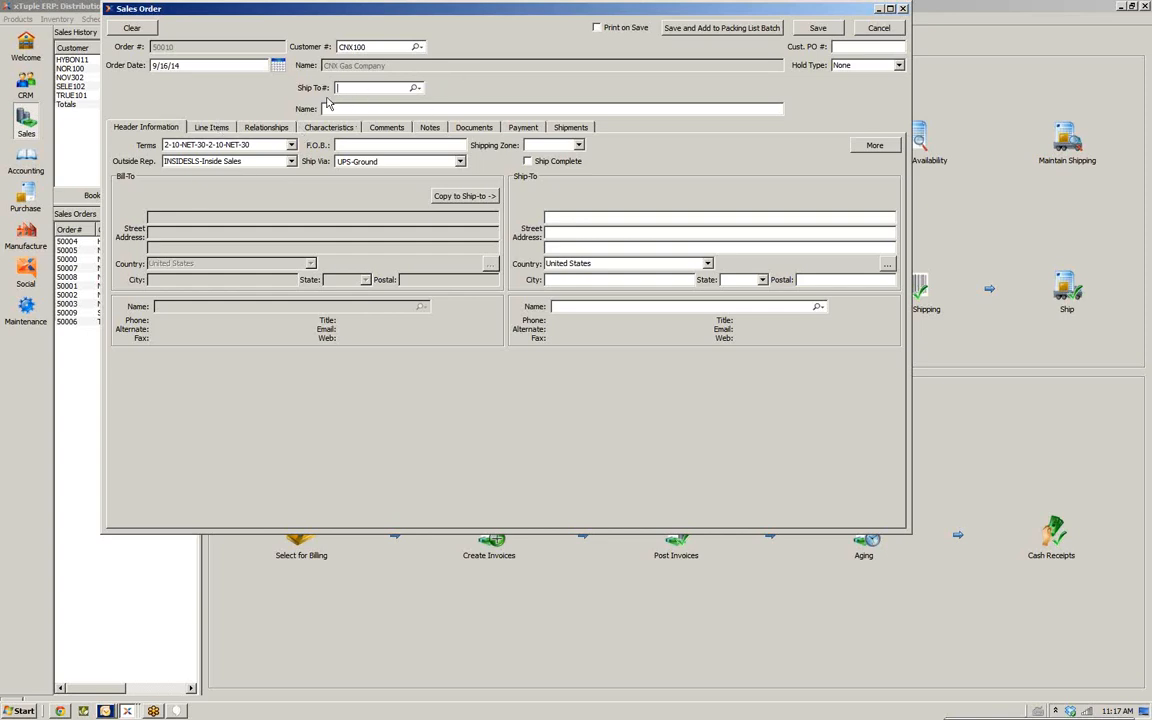
# Try to pick a ship-to address for CNX100 from the ship-to list
pyautogui.click(415, 88)
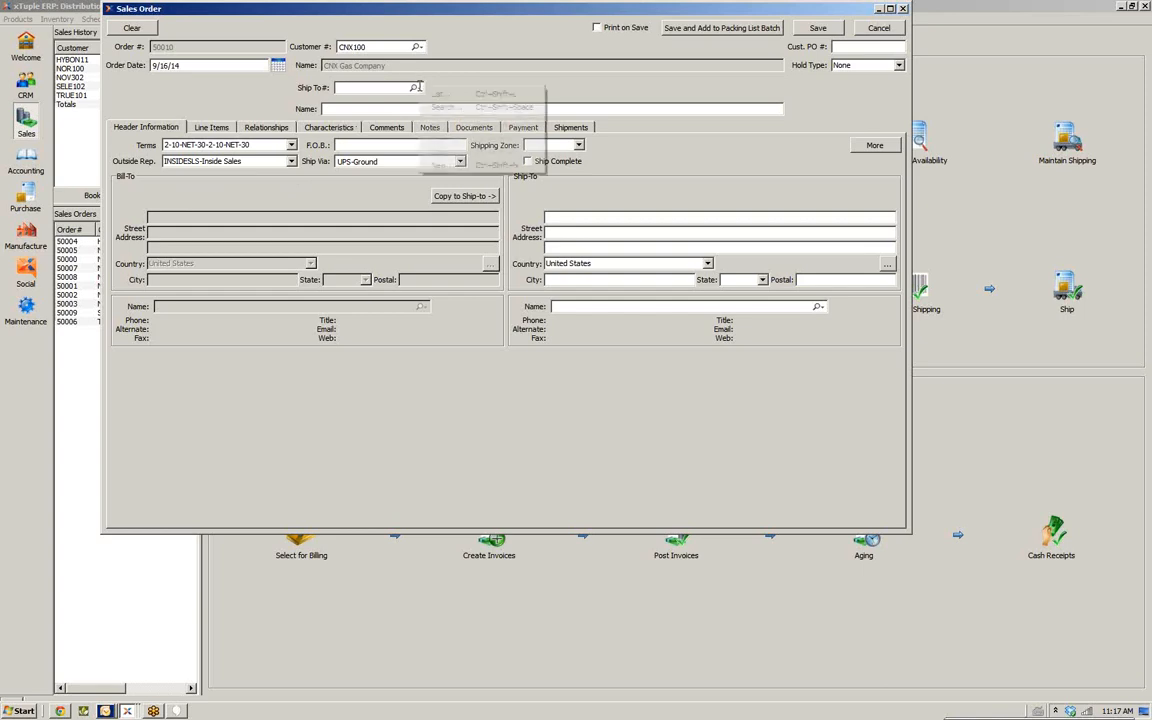
pyautogui.click(434, 95)
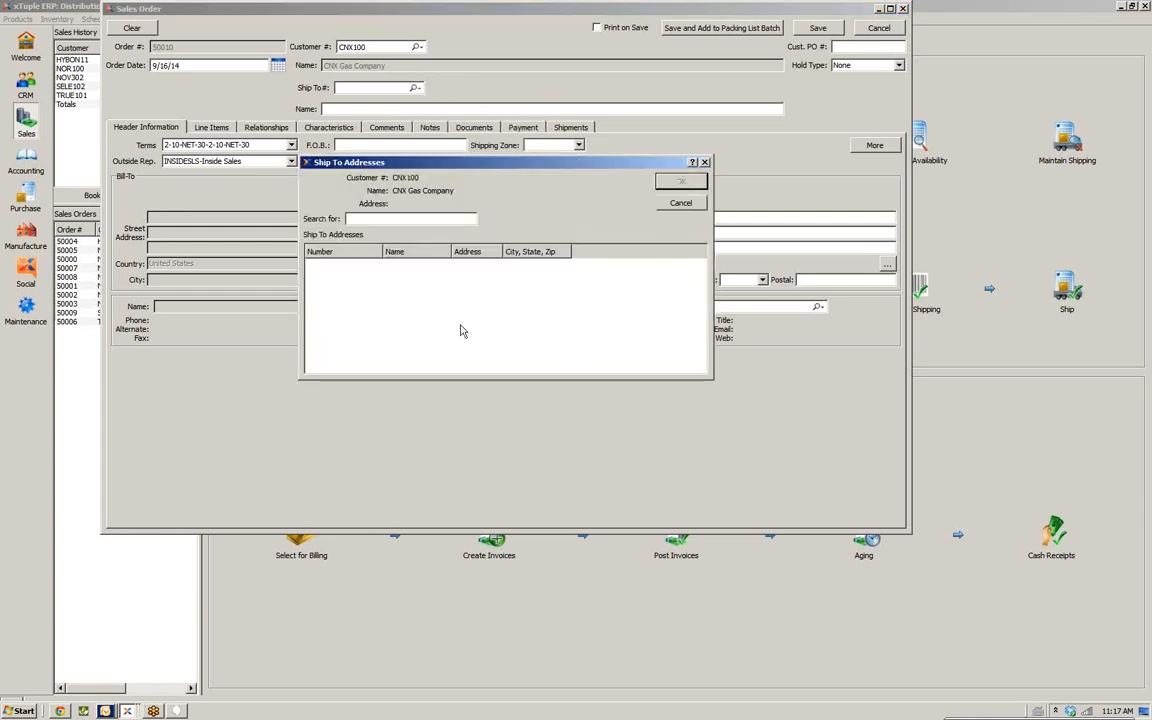
pyautogui.click(680, 208)
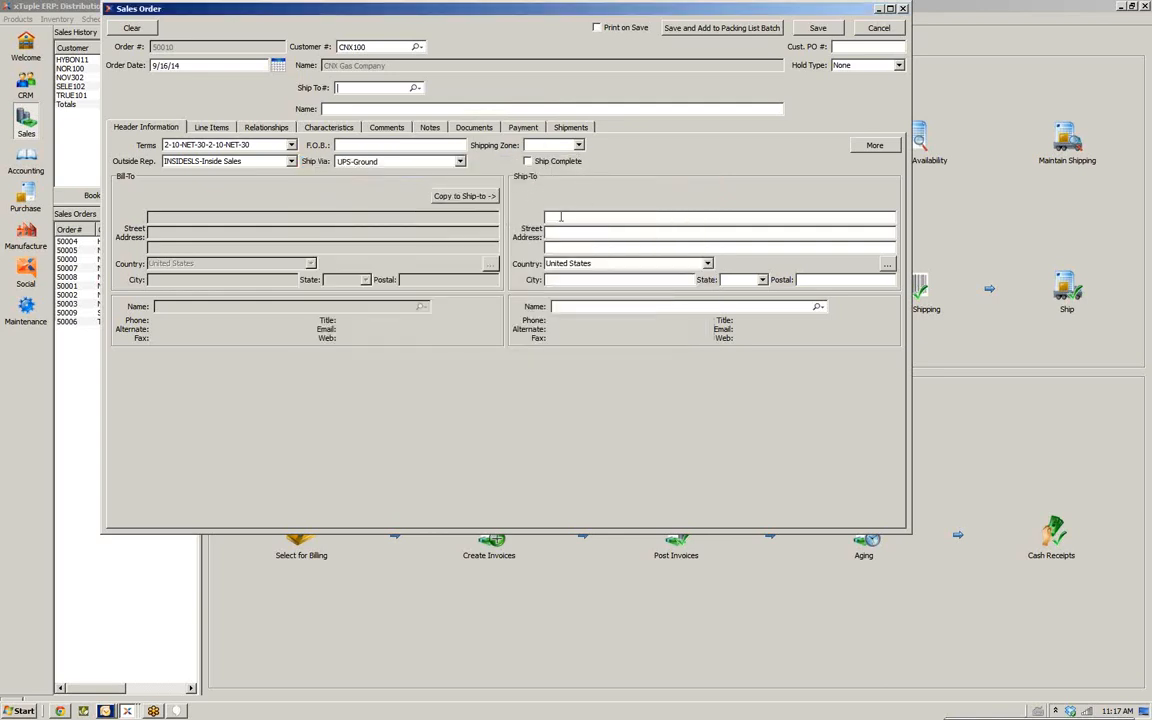
pyautogui.click(664, 219)
# Check the Ship Via and Shipping Zone options and copy the bill-to address to ship-to
pyautogui.click(459, 163)
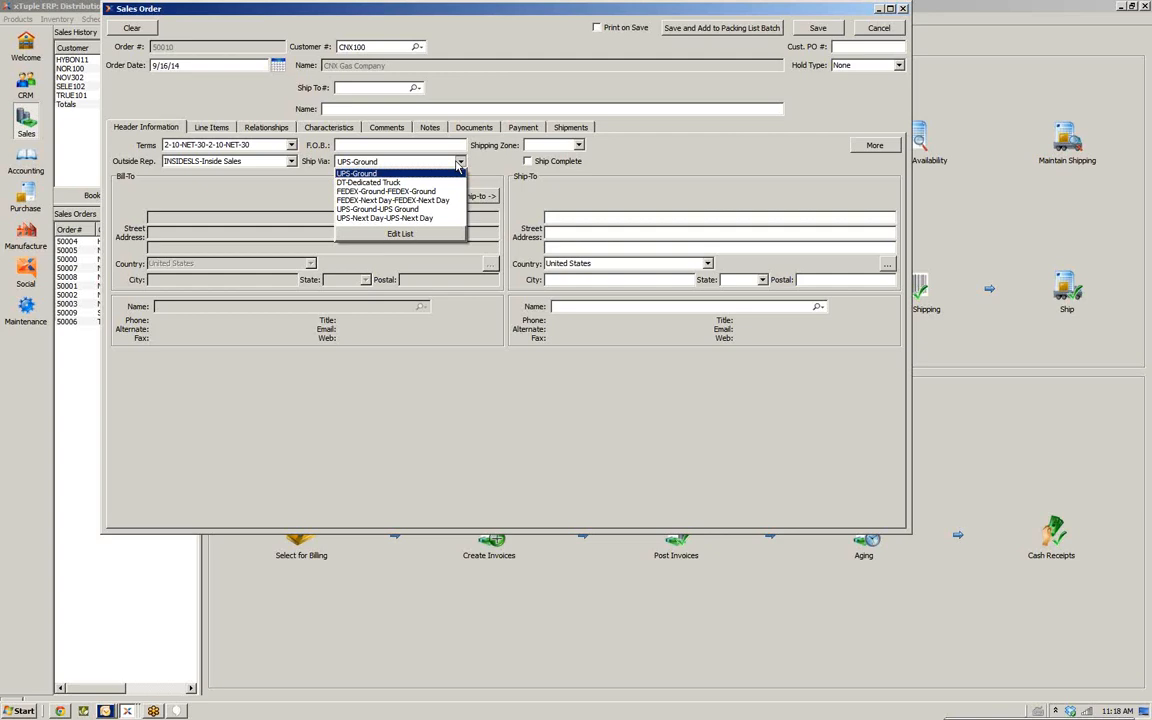
pyautogui.click(459, 163)
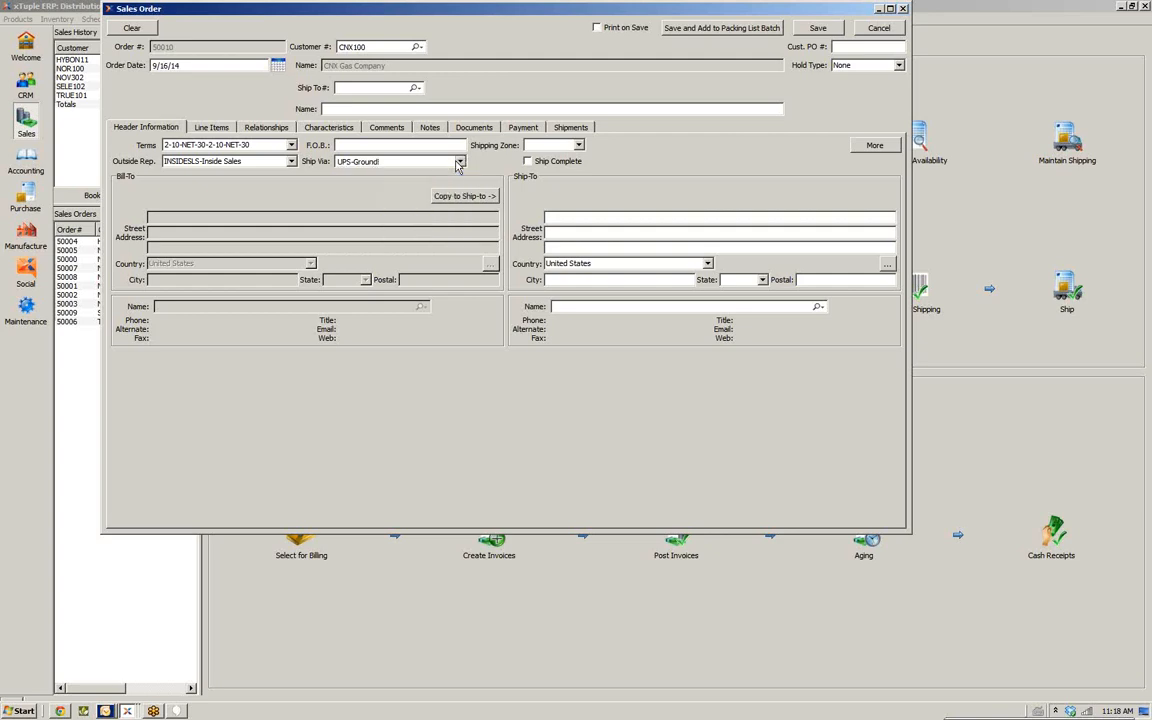
pyautogui.click(578, 146)
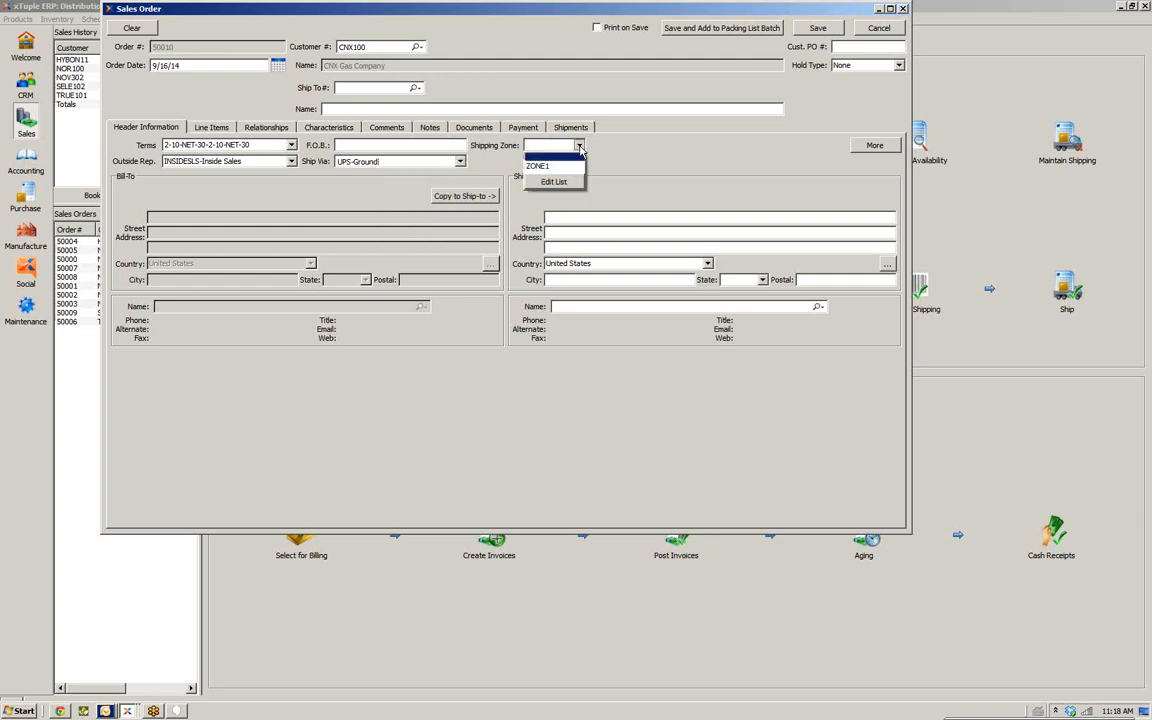
pyautogui.click(555, 156)
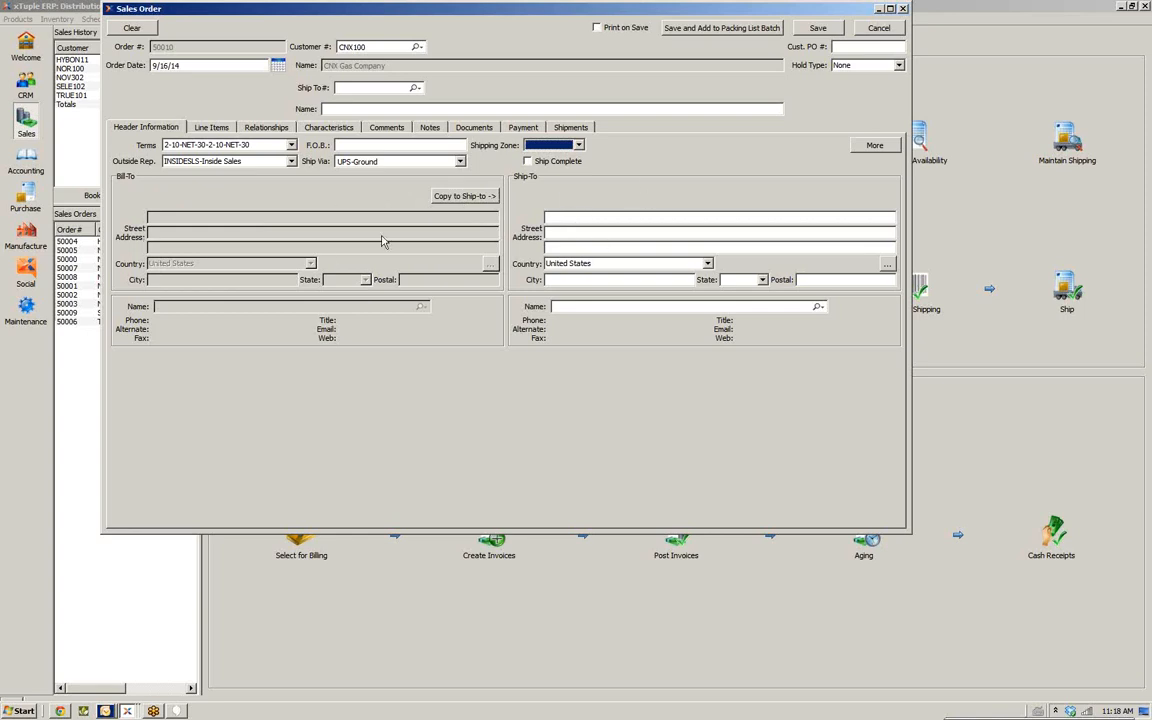
pyautogui.click(467, 197)
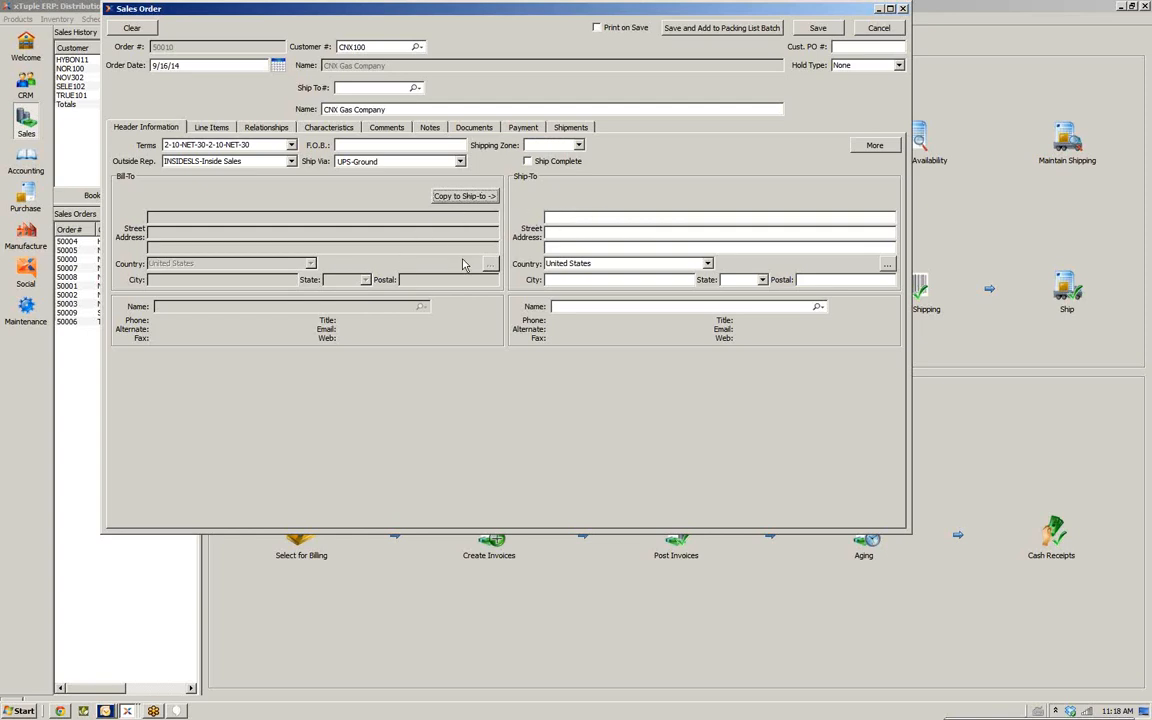
# Change the order's customer to NOV302, NOV Mission, using the customer search
pyautogui.click(418, 47)
pyautogui.click(445, 69)
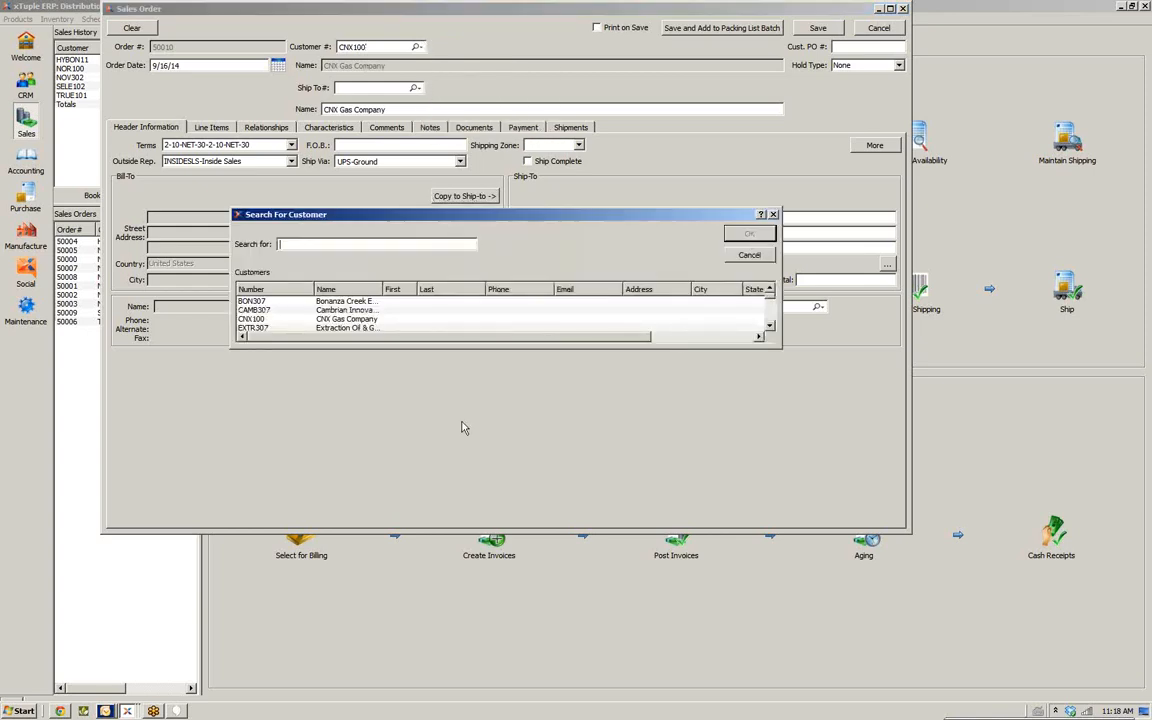
pyautogui.doubleClick(433, 348)
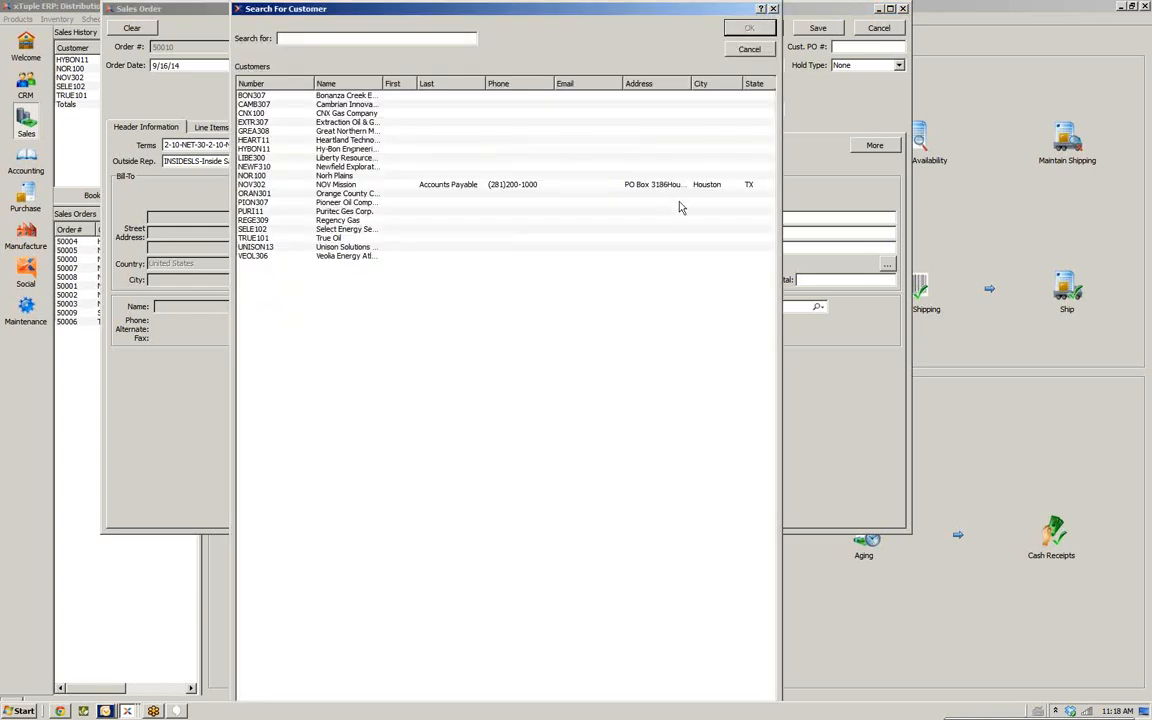
pyautogui.doubleClick(478, 184)
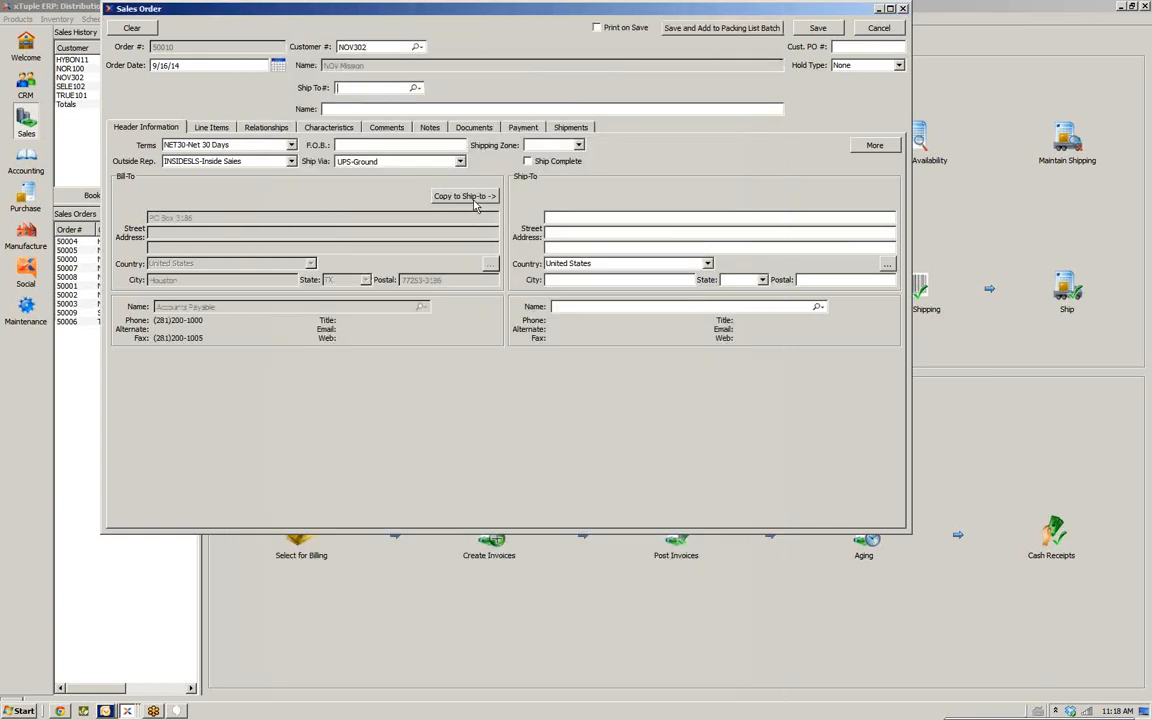
# Set the ship-to to address 3, Gulfport Energy Corporation, from the customer's ship-to list
pyautogui.click(416, 88)
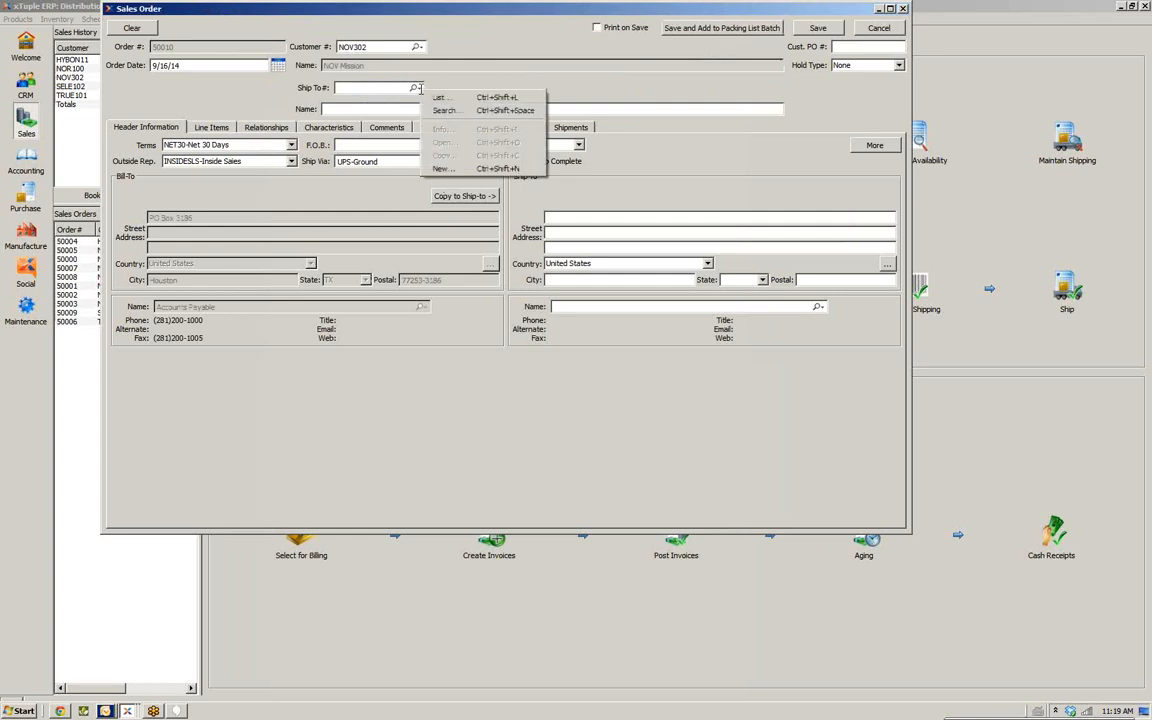
pyautogui.click(438, 97)
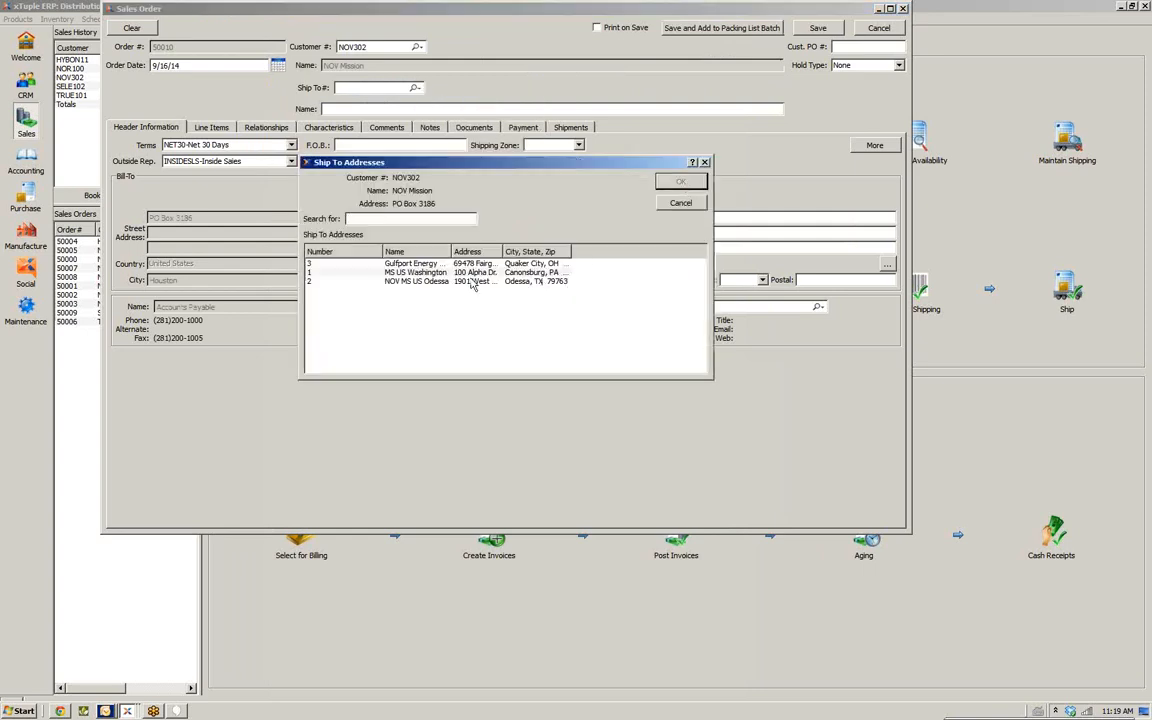
pyautogui.click(430, 264)
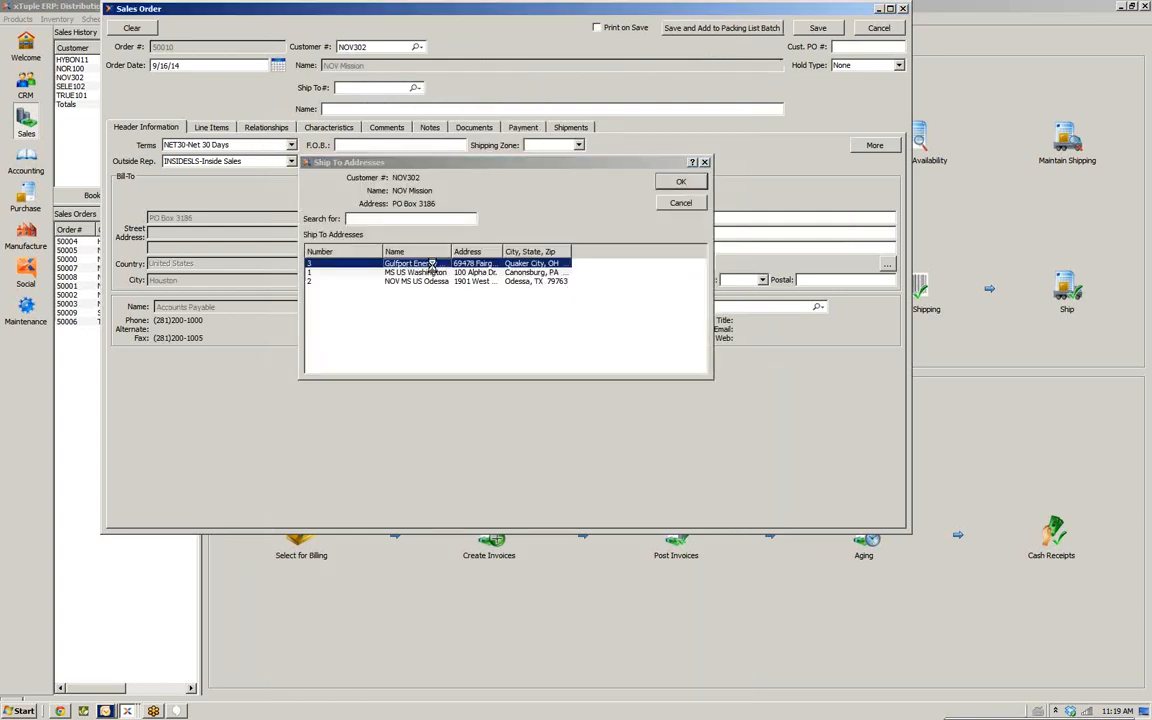
pyautogui.doubleClick(432, 265)
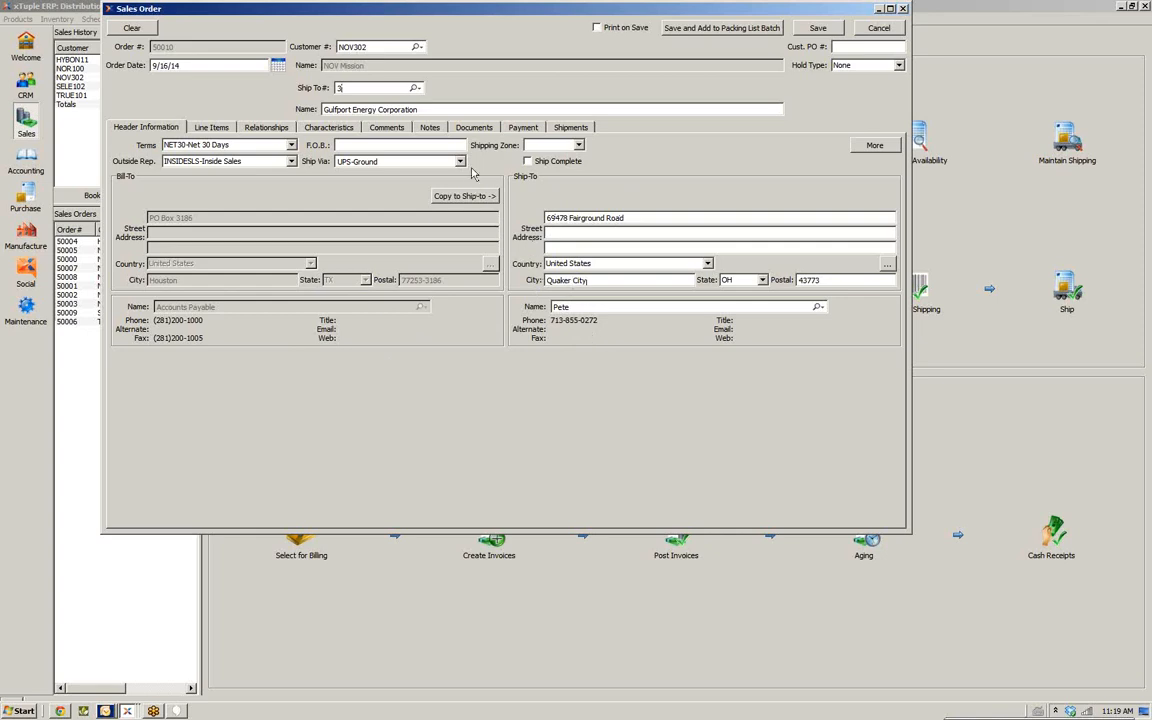
# Expand the additional header fields and review the Hold Type and Sale Type options
pyautogui.click(872, 147)
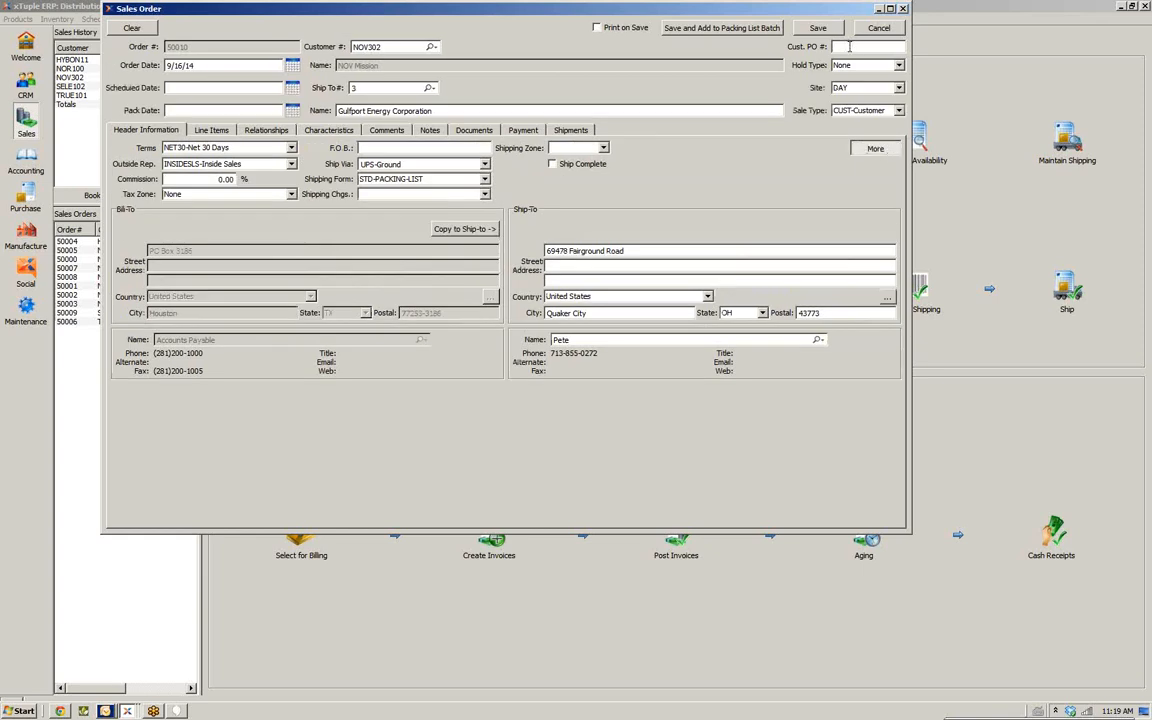
pyautogui.click(899, 66)
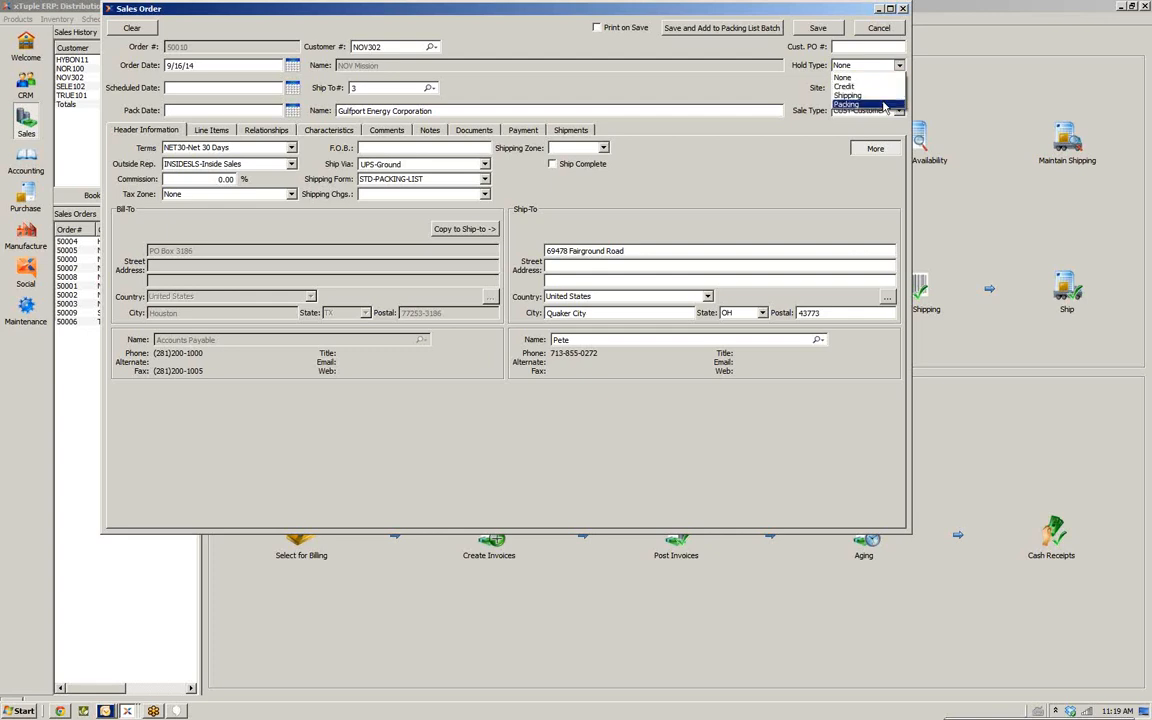
pyautogui.click(880, 78)
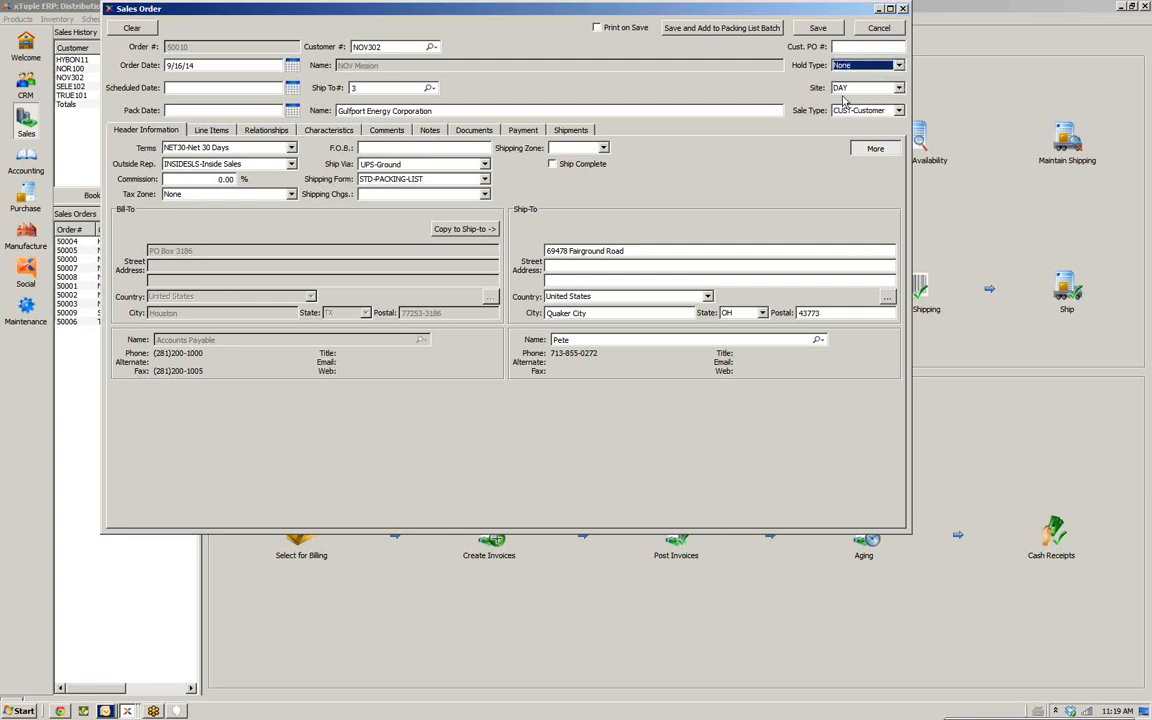
pyautogui.click(899, 111)
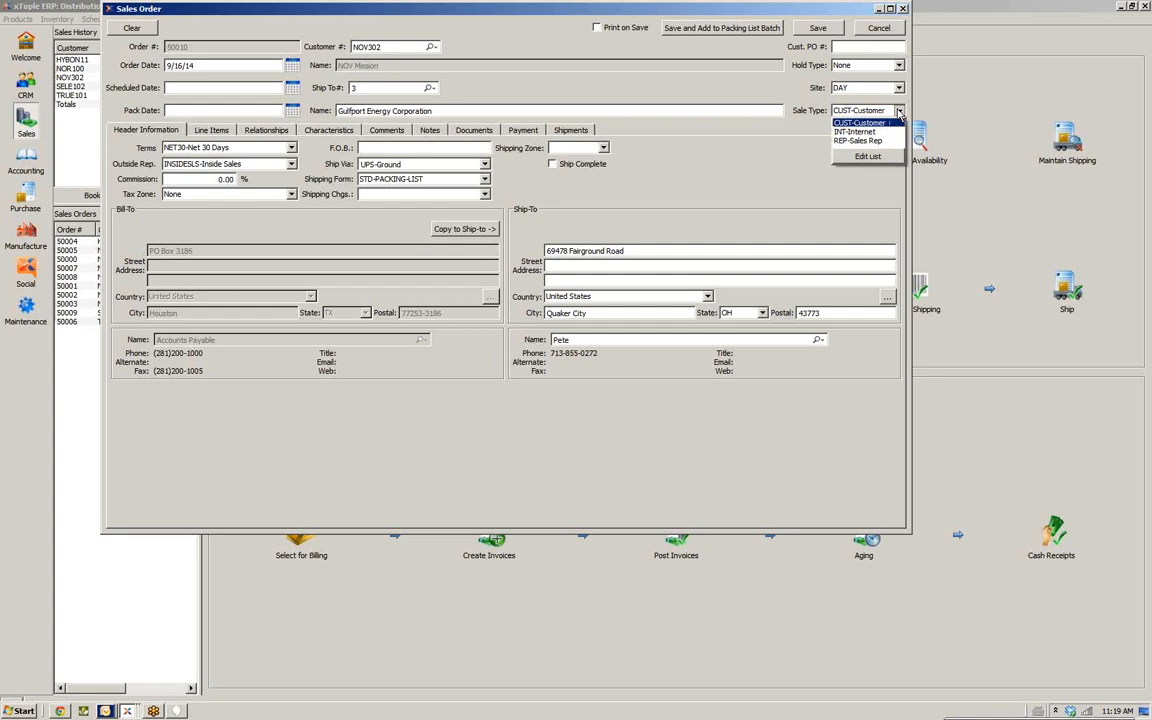
pyautogui.click(899, 112)
pyautogui.click(899, 113)
pyautogui.click(899, 112)
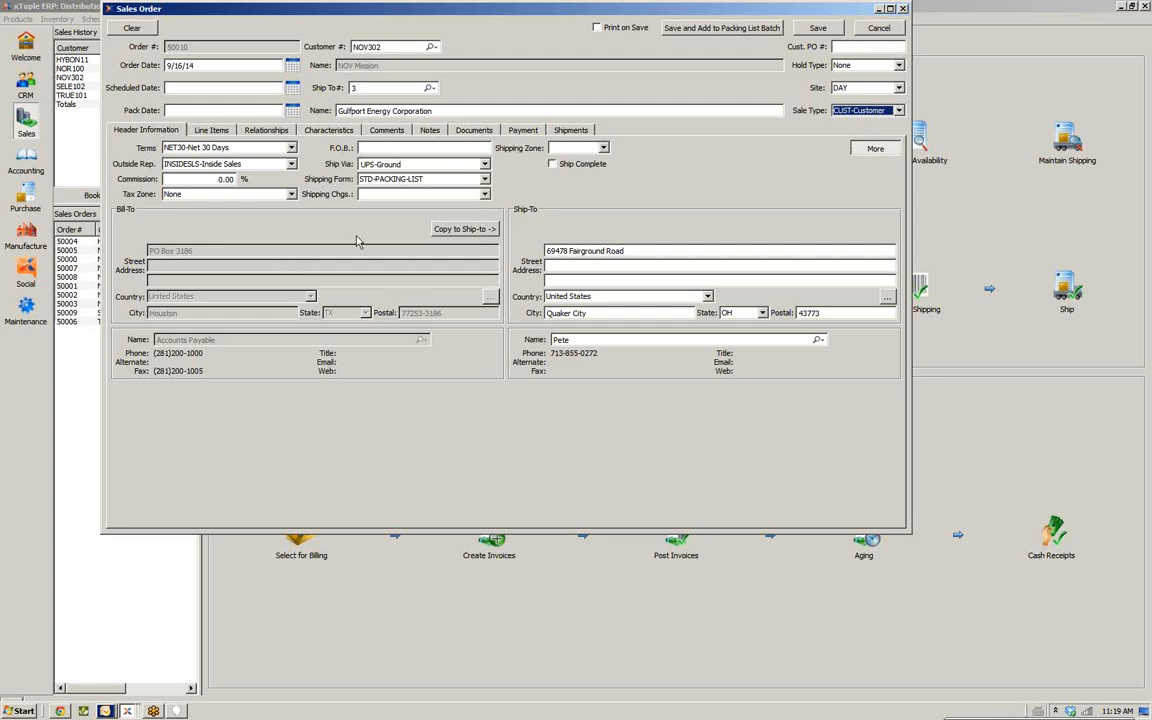
# Start a new line item on the order and pick item 100ABC from the active items list
pyautogui.click(208, 131)
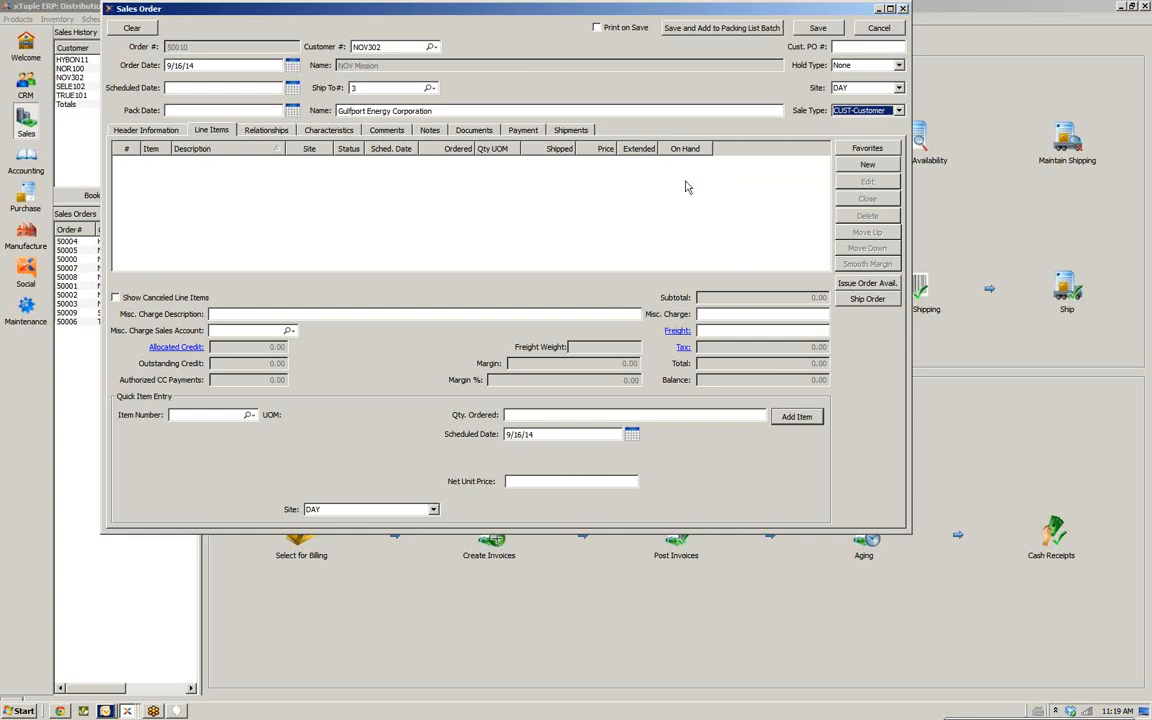
pyautogui.click(855, 166)
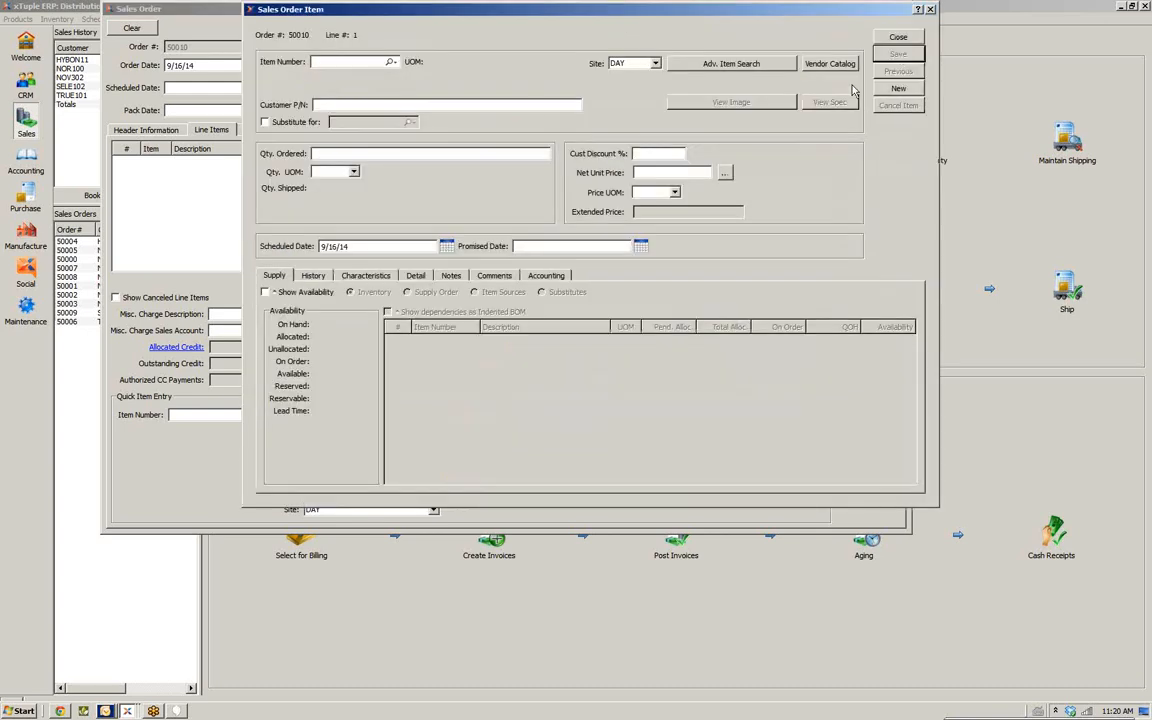
pyautogui.click(391, 62)
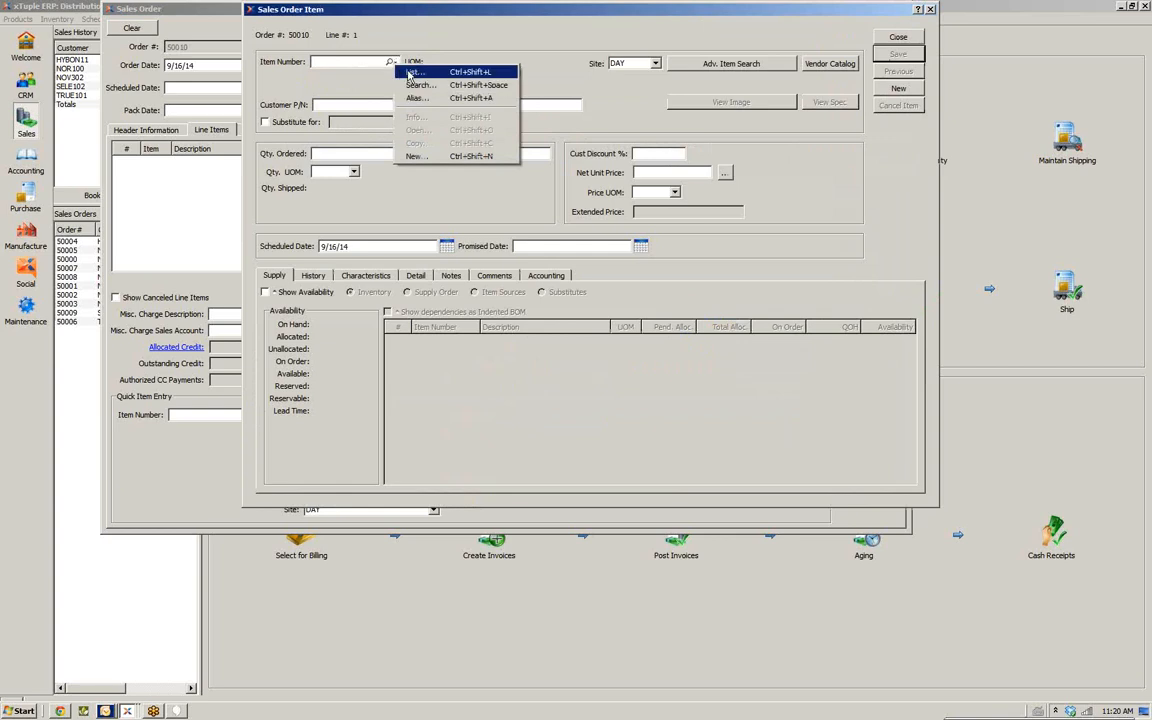
pyautogui.press('Return')
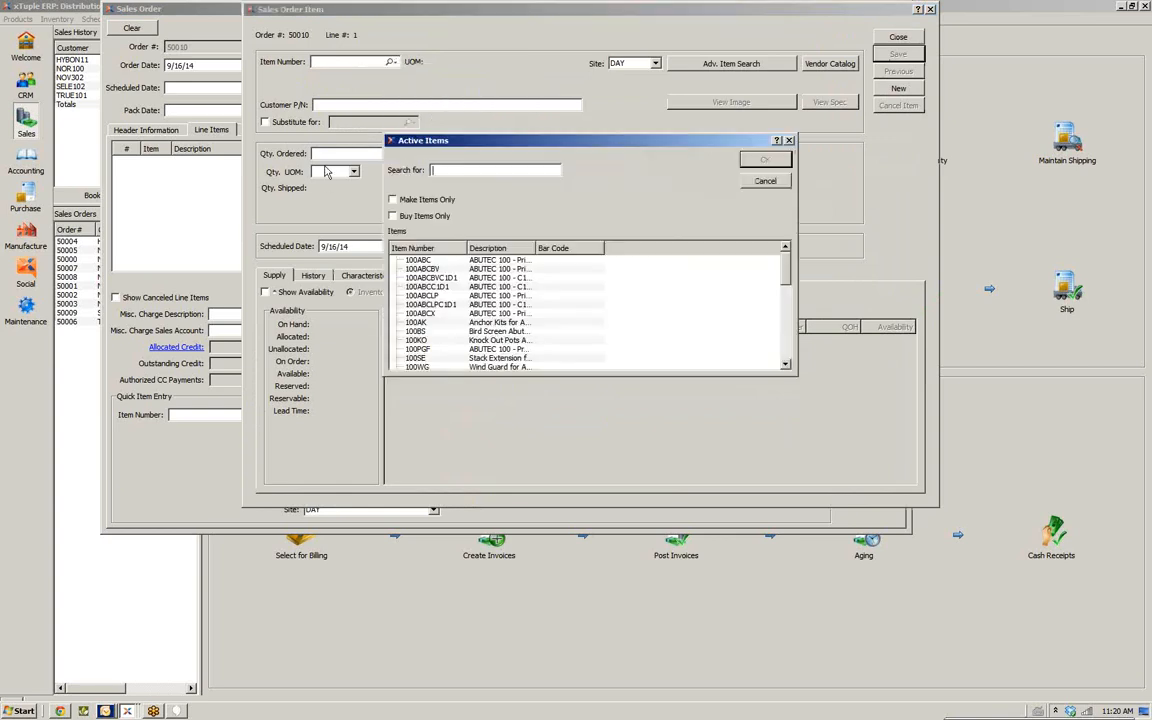
pyautogui.click(425, 260)
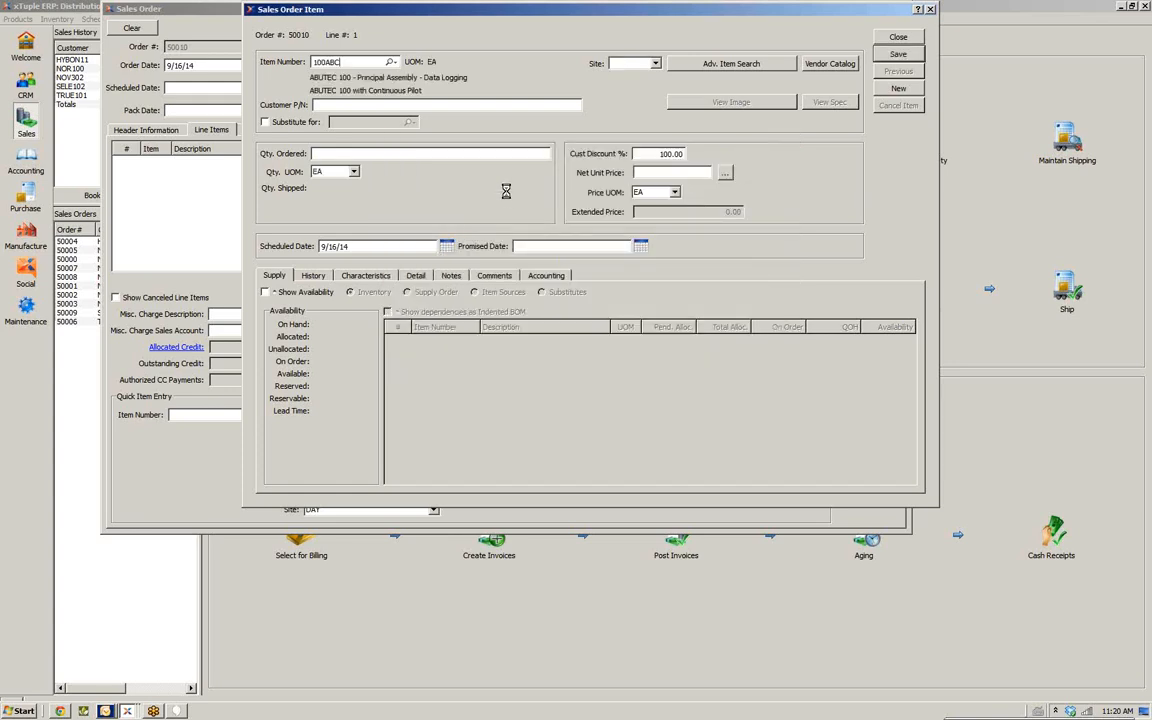
# Set the line item's quantity ordered to 1
pyautogui.click(655, 64)
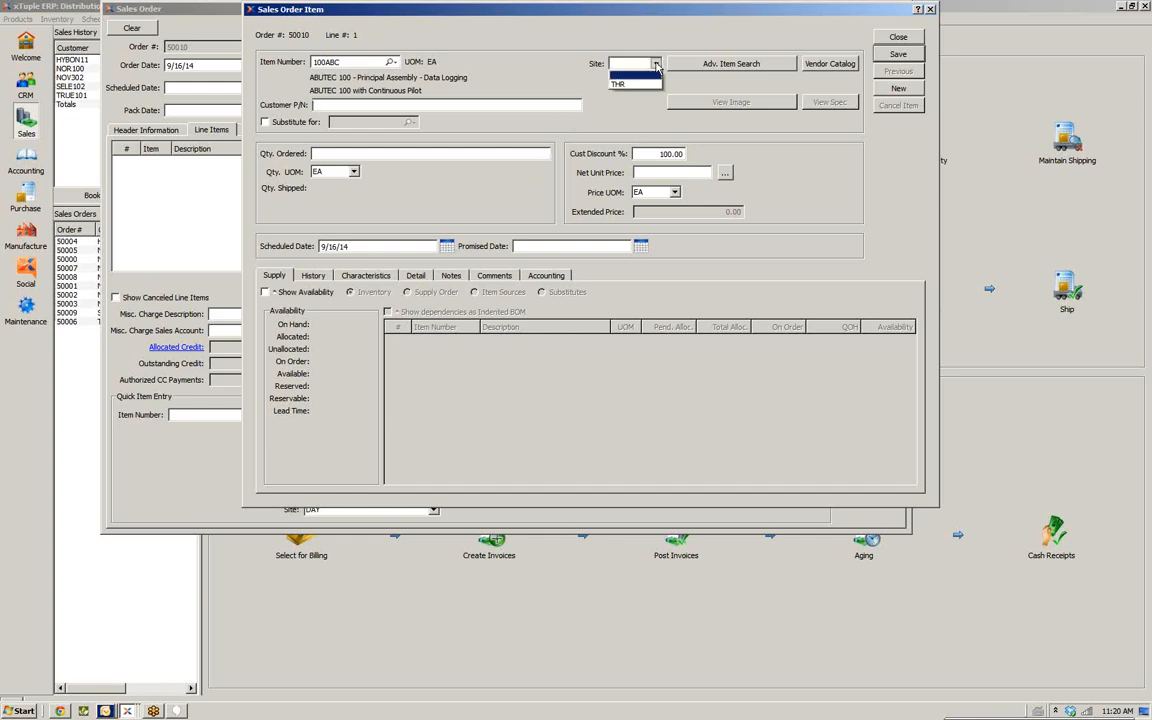
pyautogui.click(656, 64)
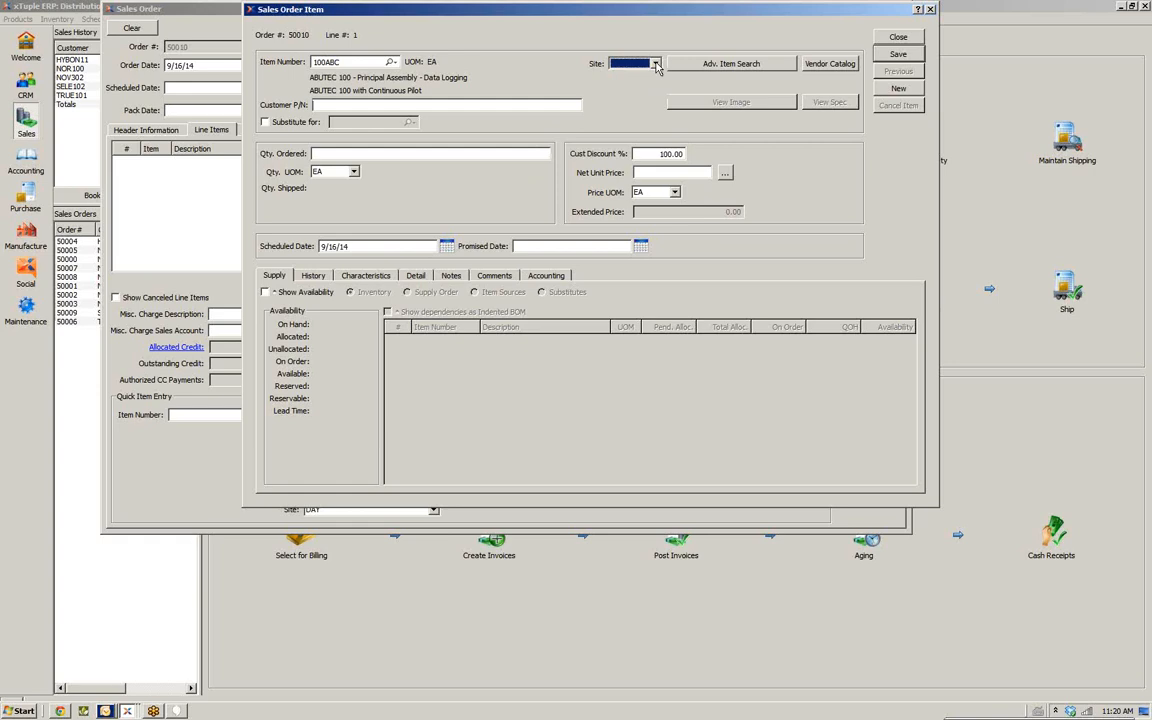
pyautogui.click(465, 105)
pyautogui.write('1')
pyautogui.press('Tab')
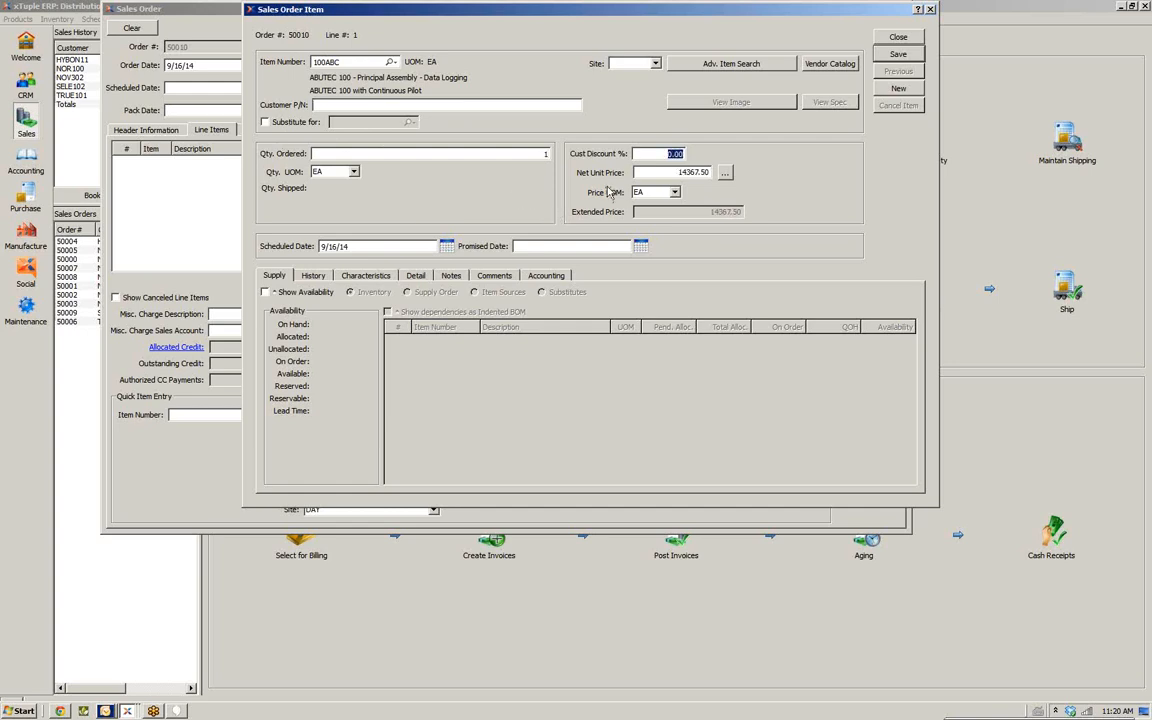
# Apply the List Price entry from the item's price list as the net unit price
pyautogui.click(726, 175)
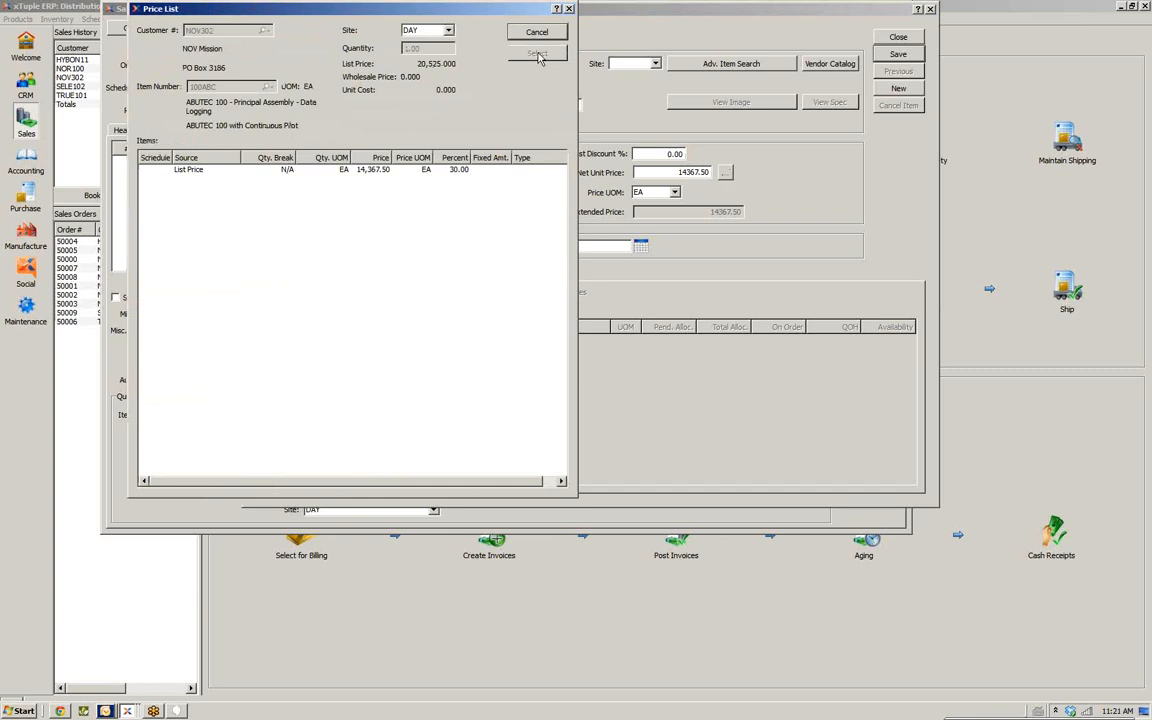
pyautogui.click(272, 170)
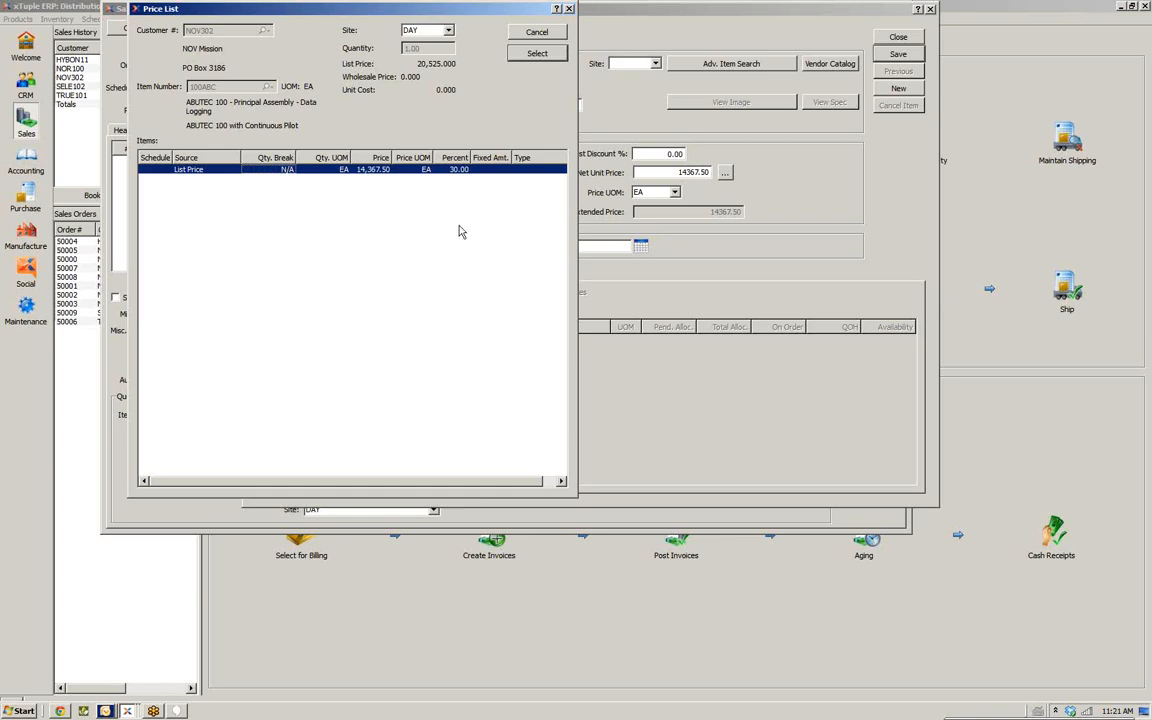
pyautogui.click(535, 54)
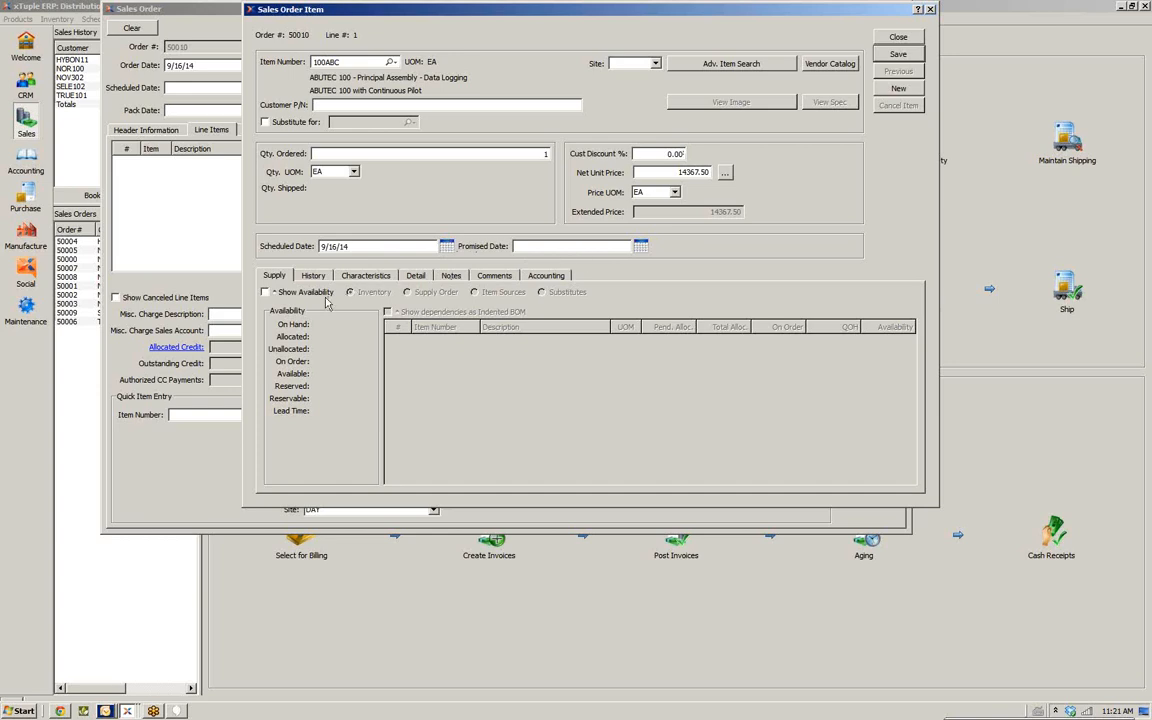
# Turn on Show Availability and tick Create Supply Order in the supply order view
pyautogui.click(265, 291)
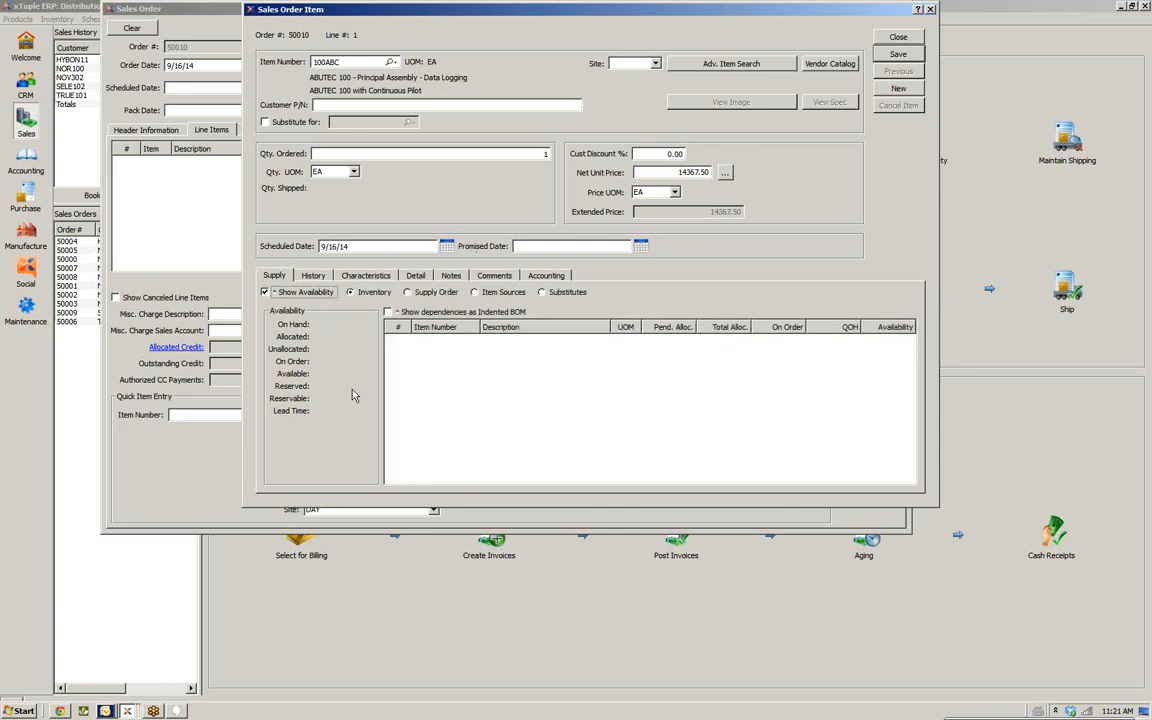
pyautogui.click(422, 294)
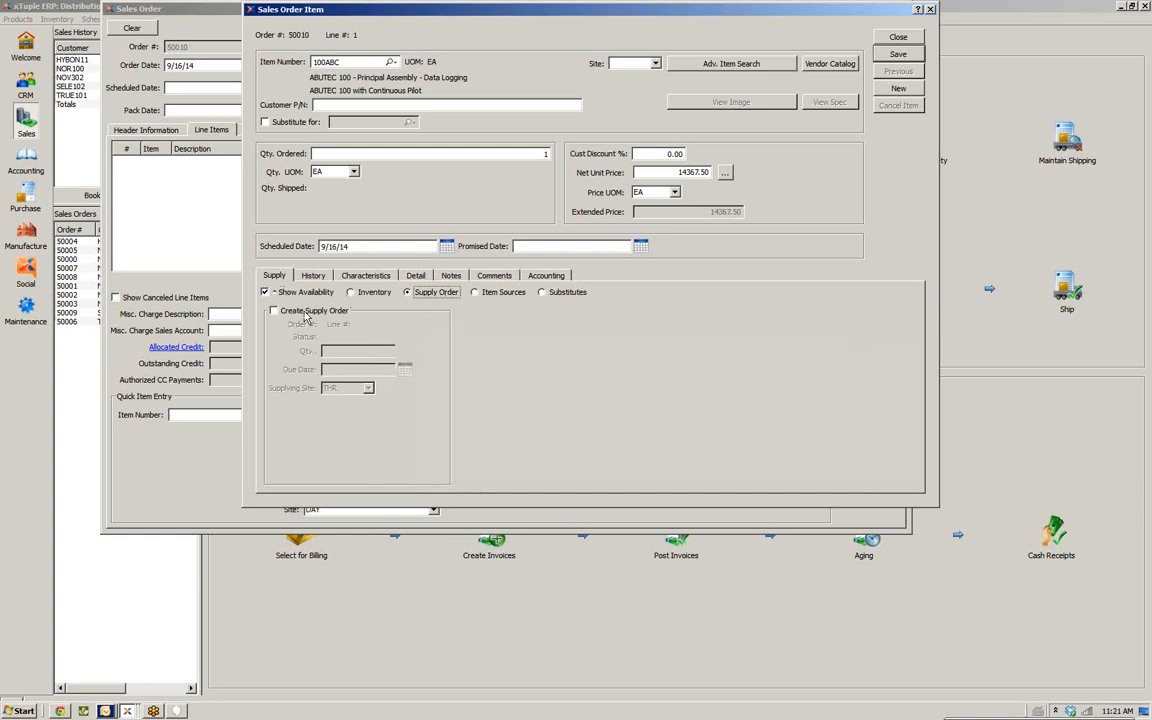
pyautogui.click(274, 311)
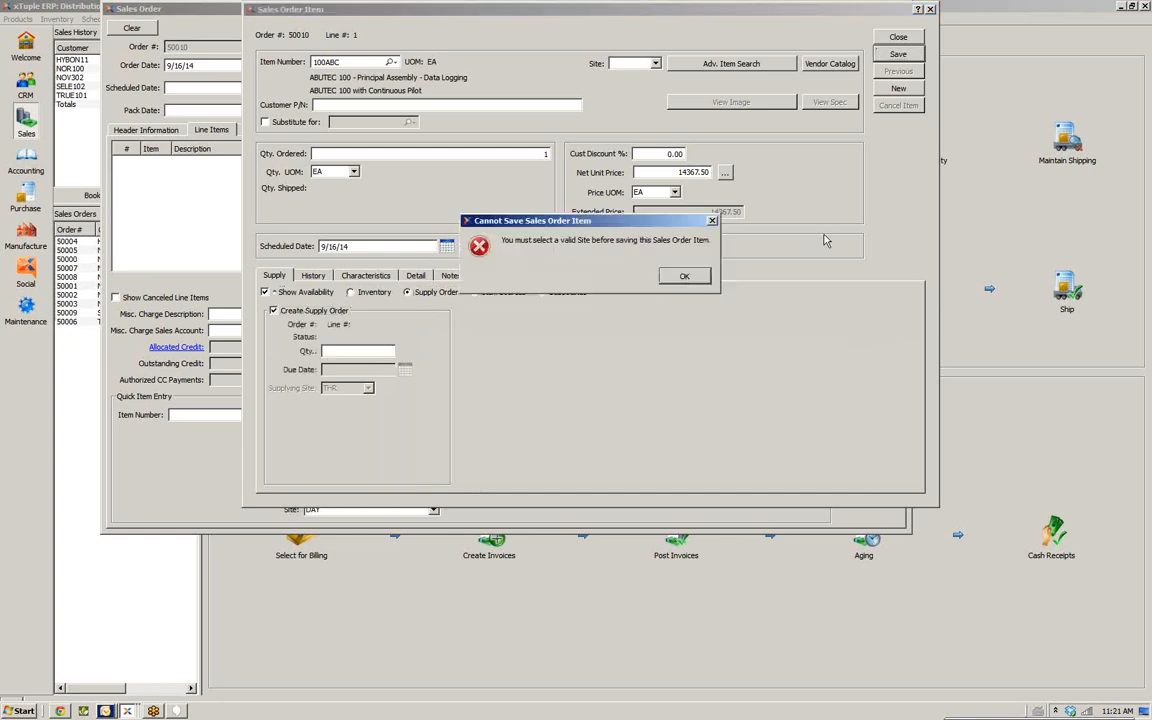
pyautogui.click(686, 278)
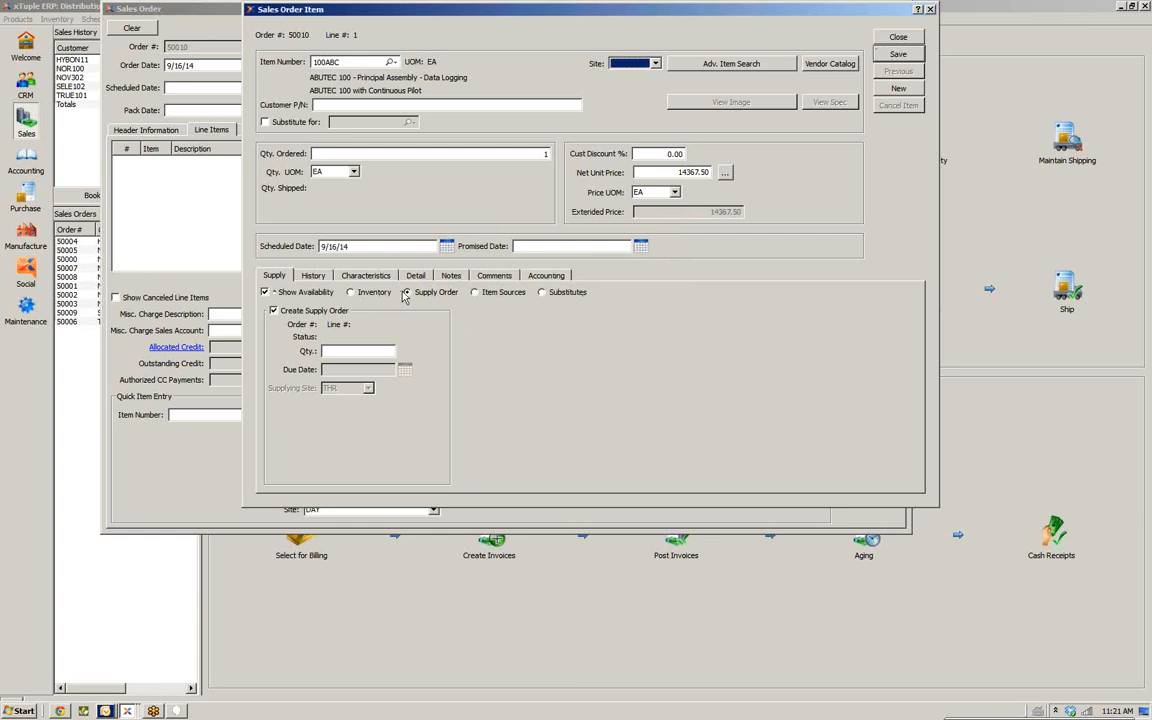
# Browse the Item Sources, Substitutes and Inventory supply views for the item
pyautogui.click(482, 293)
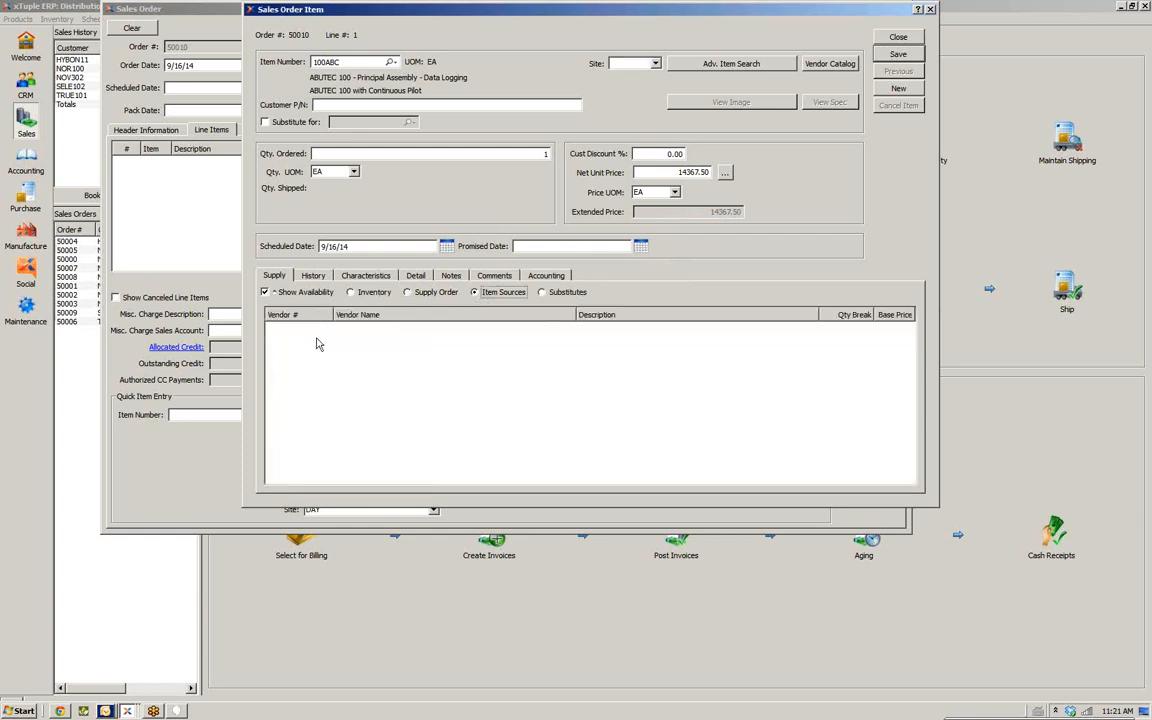
pyautogui.click(564, 292)
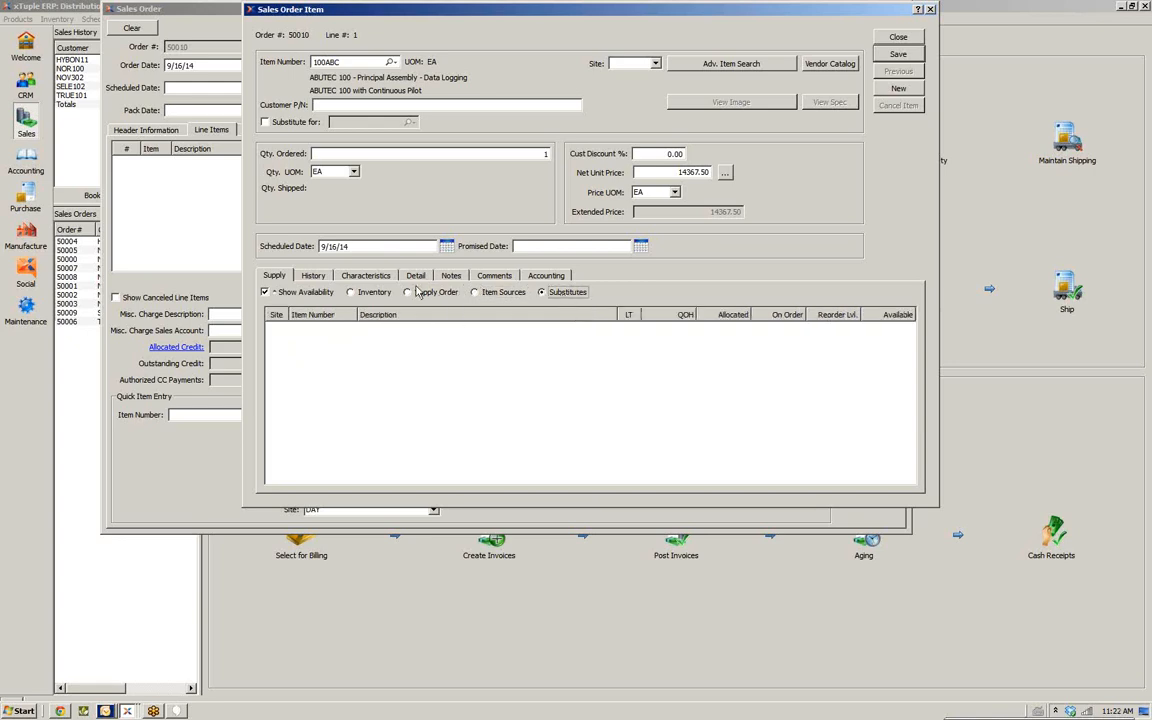
pyautogui.click(370, 292)
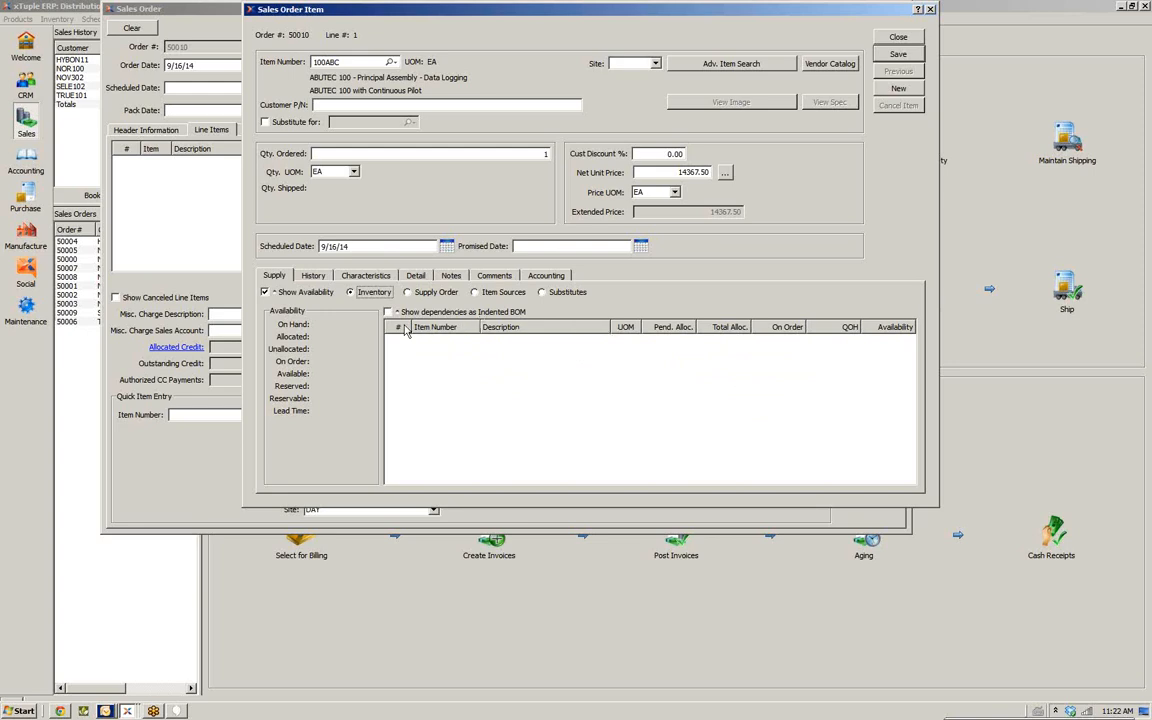
# Review the line item's History, Characteristics, Detail, Notes, Comments and Accounting tabs
pyautogui.click(316, 276)
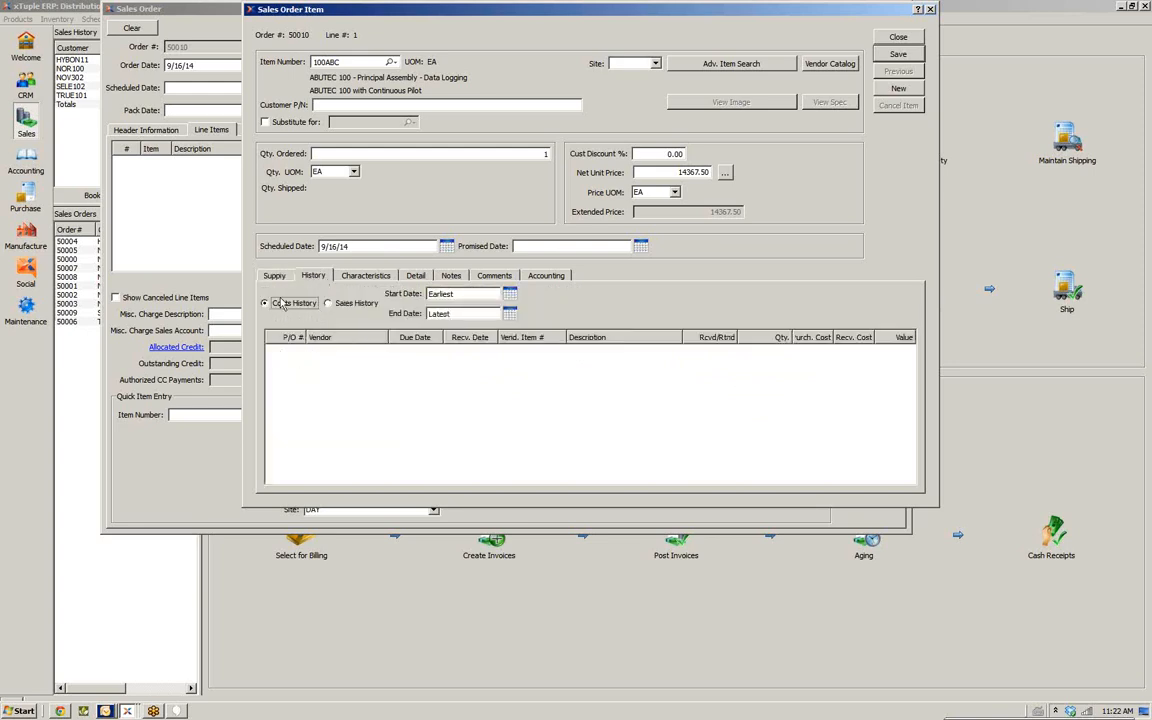
pyautogui.click(362, 304)
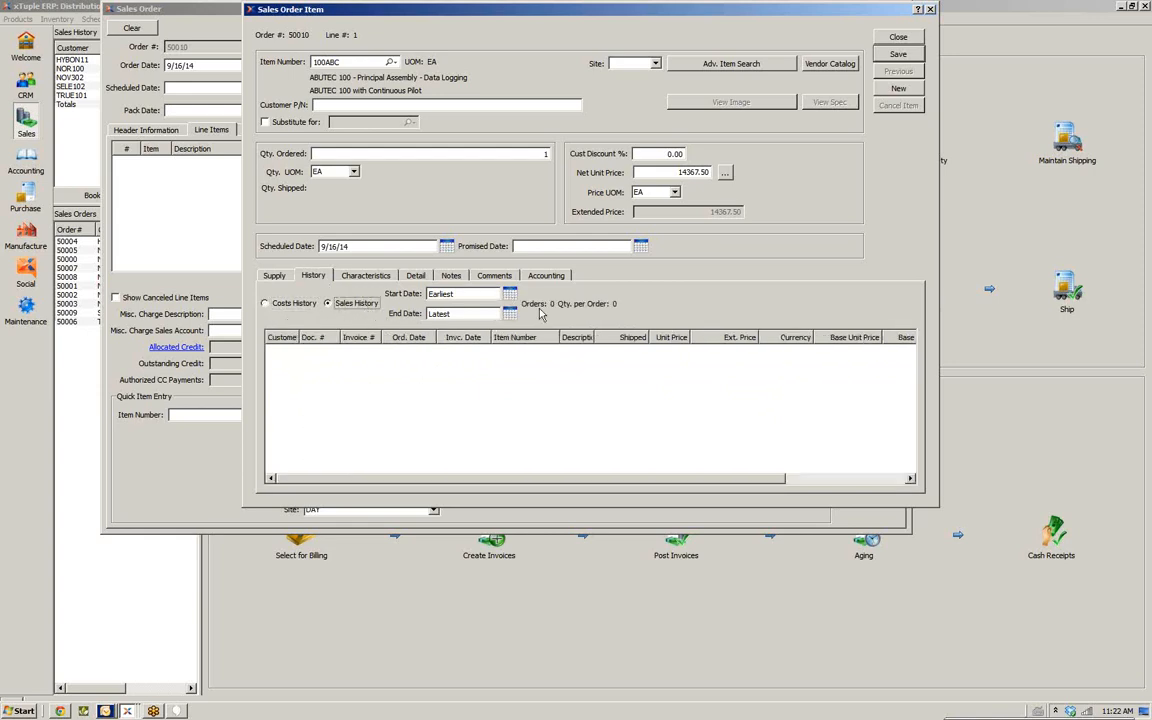
pyautogui.click(367, 276)
pyautogui.click(415, 277)
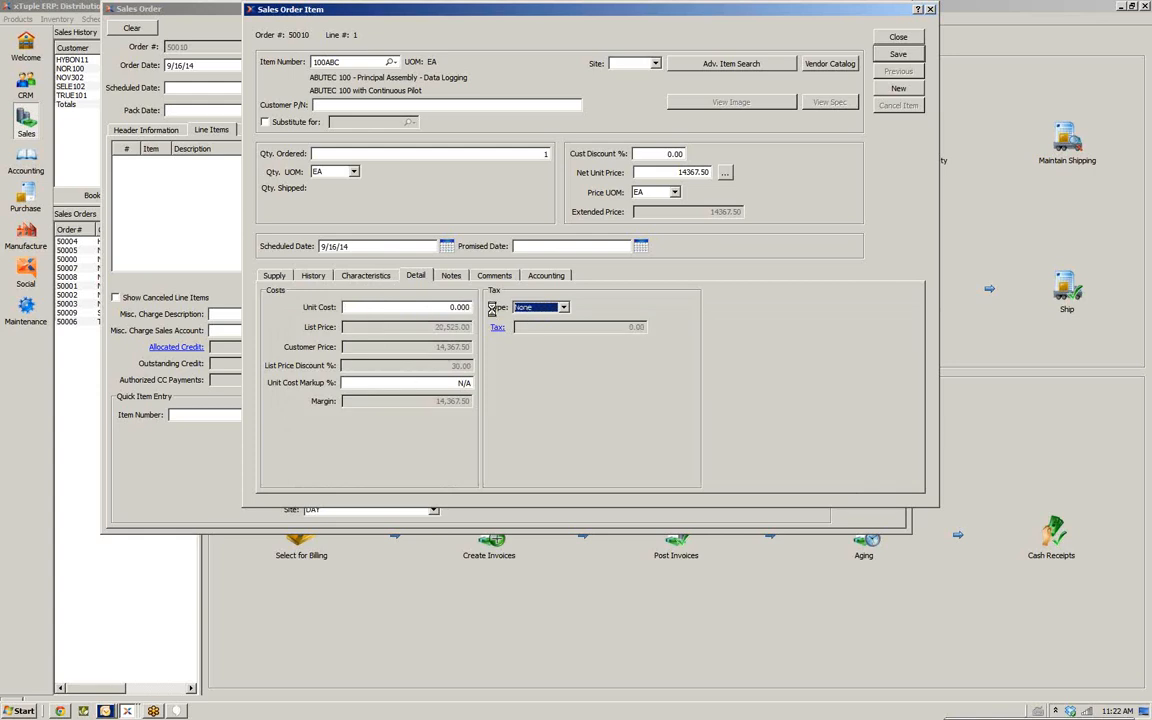
pyautogui.click(453, 275)
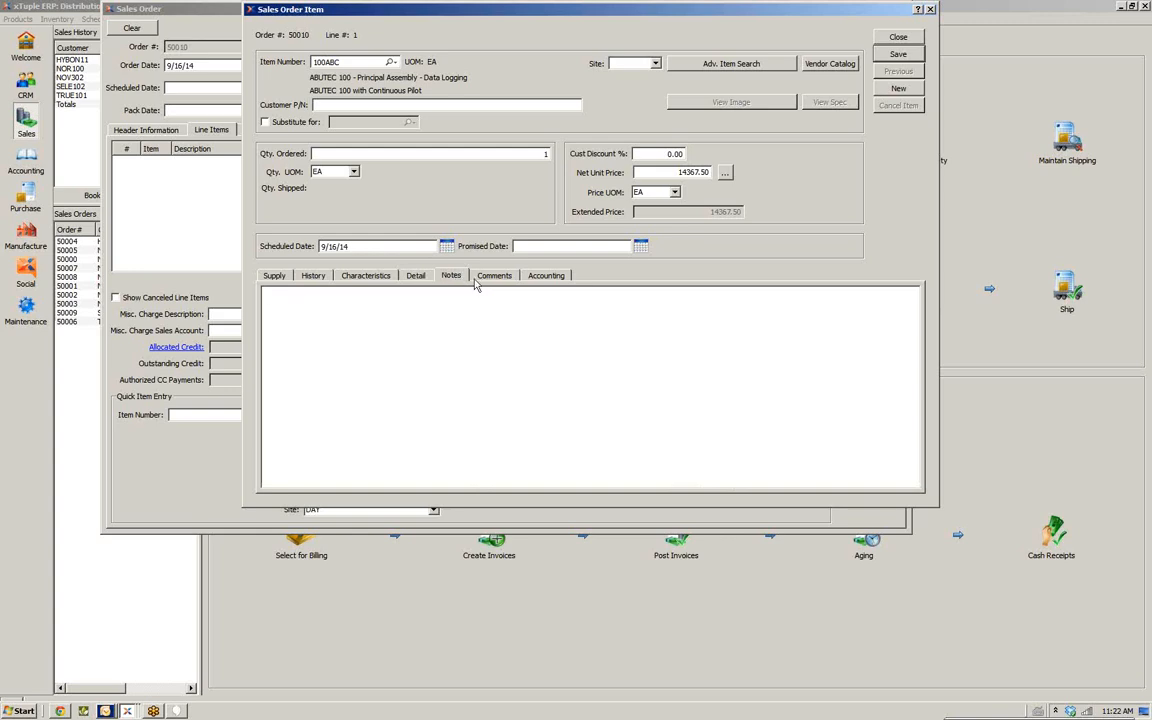
pyautogui.click(494, 276)
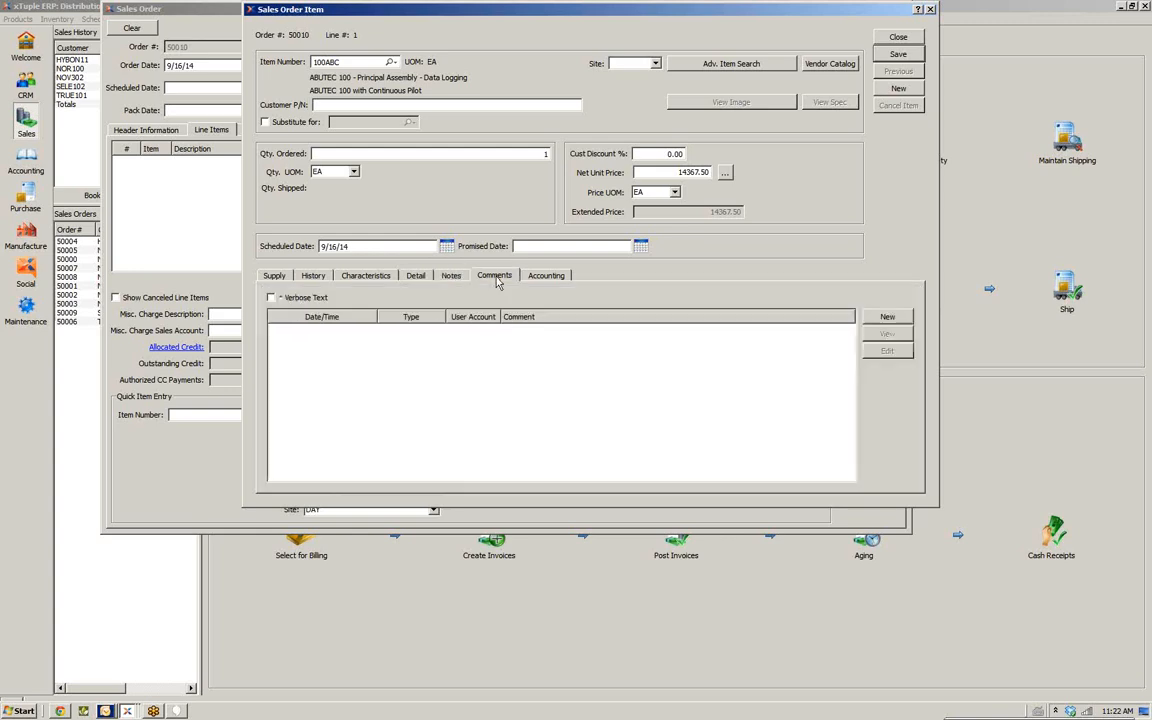
pyautogui.click(533, 278)
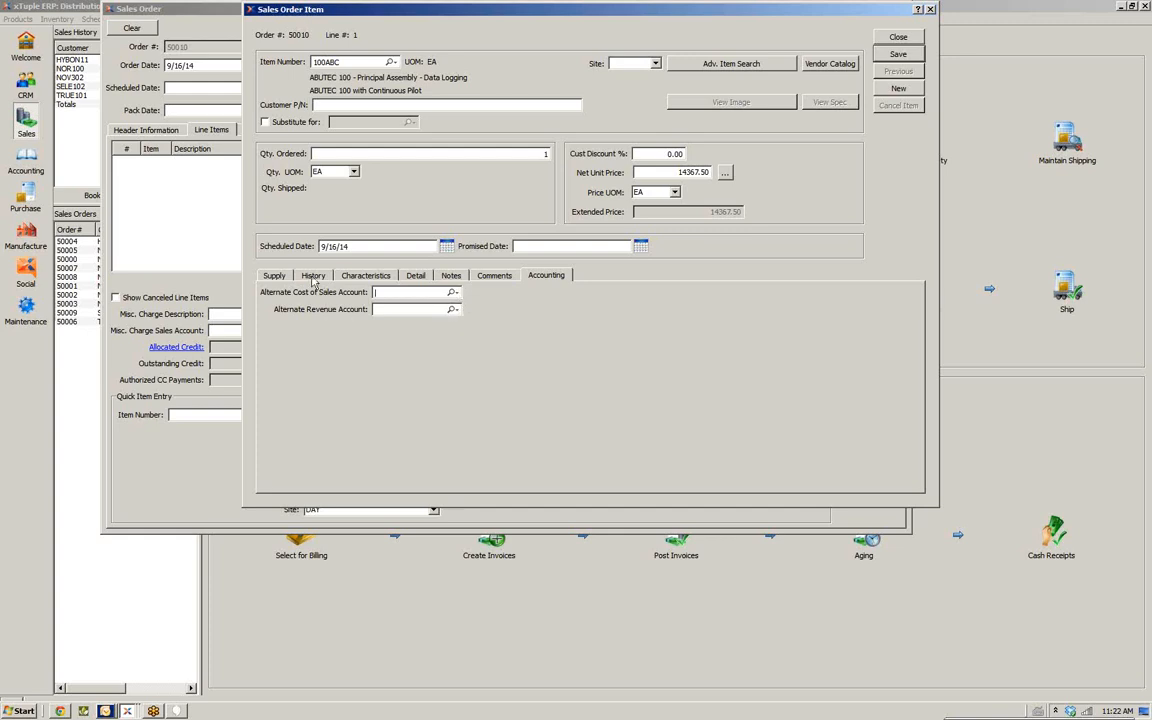
pyautogui.click(272, 276)
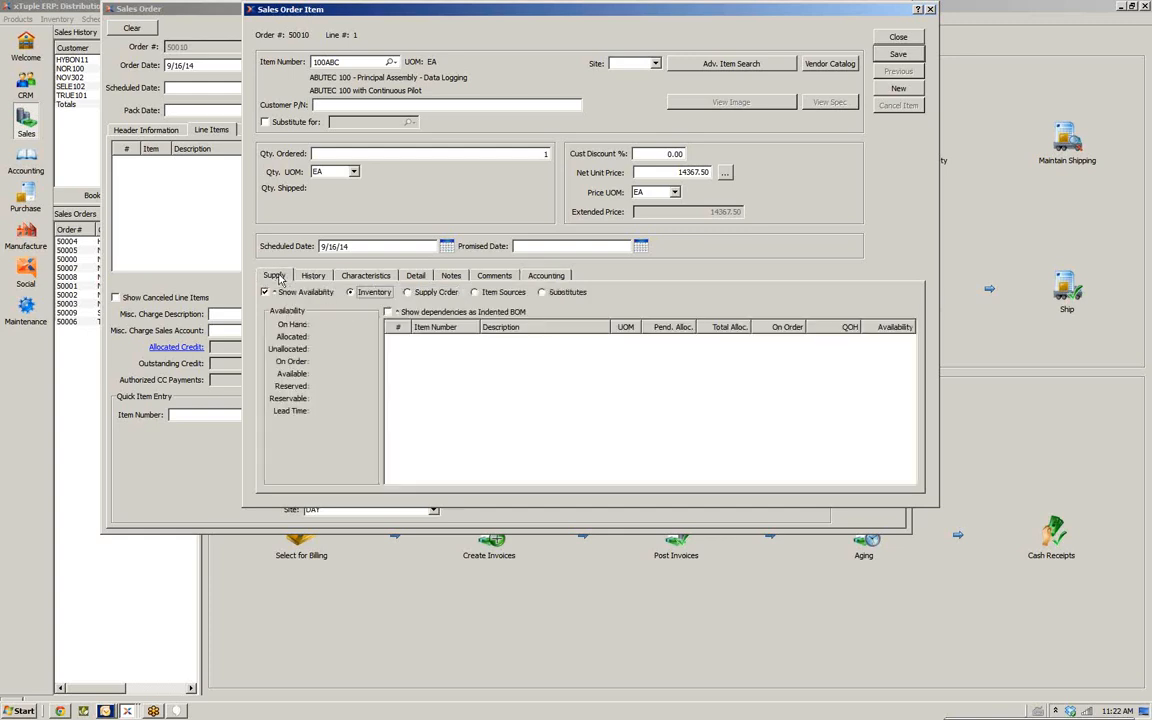
# Set the line item's site to THR
pyautogui.click(899, 57)
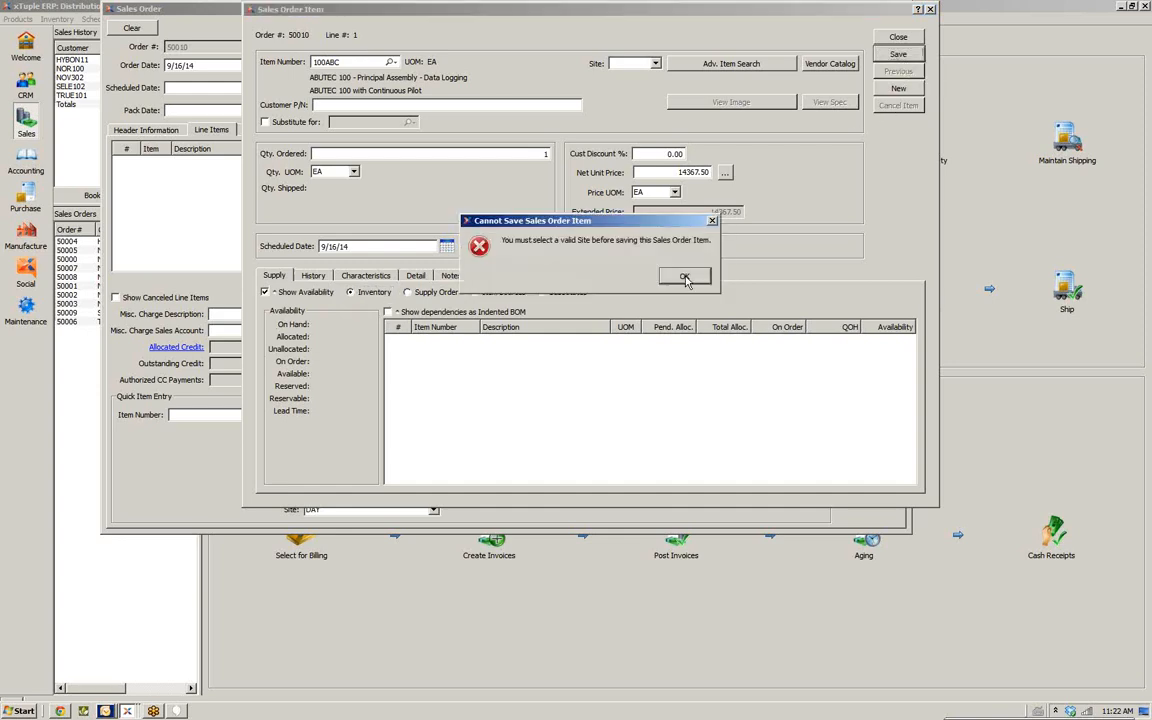
pyautogui.click(684, 277)
pyautogui.click(655, 64)
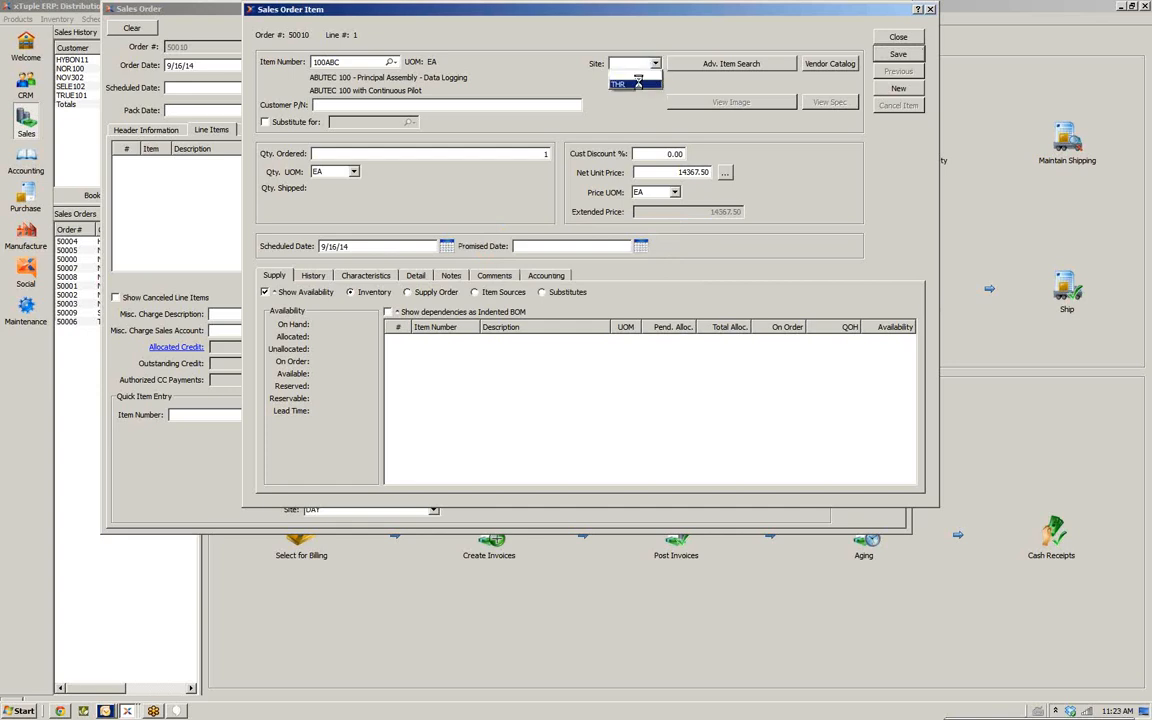
pyautogui.click(622, 72)
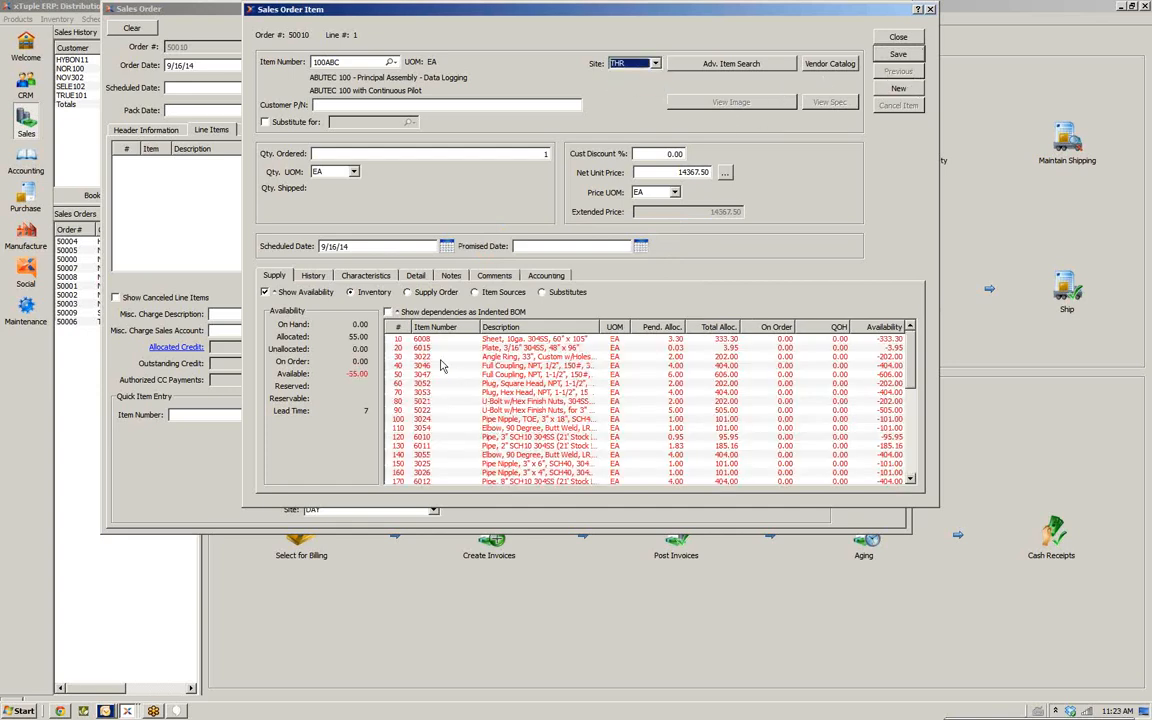
# Save the line item and close the sales order item dialog
pyautogui.click(529, 412)
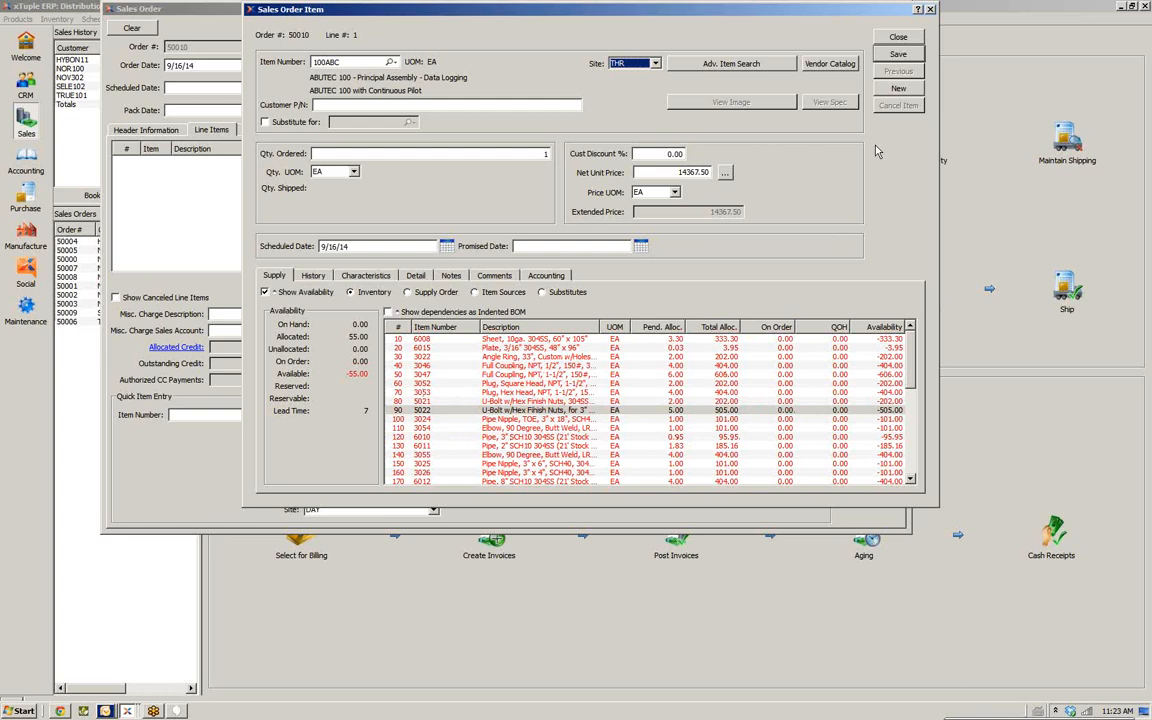
pyautogui.click(887, 56)
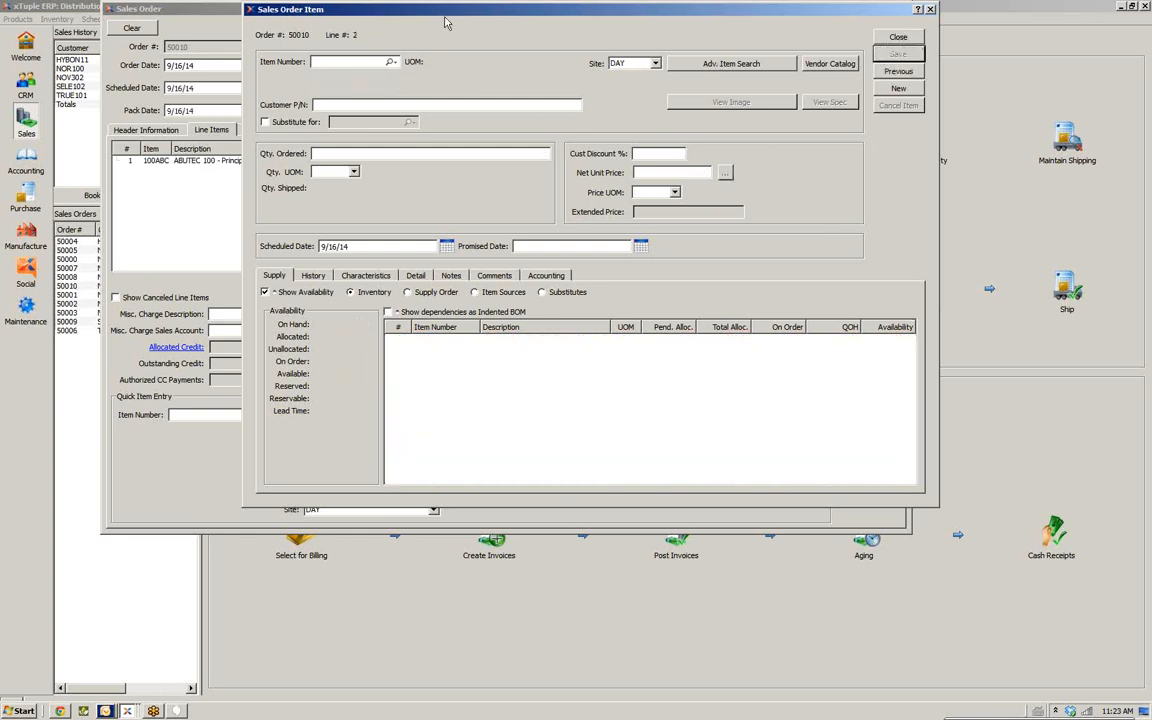
pyautogui.click(896, 39)
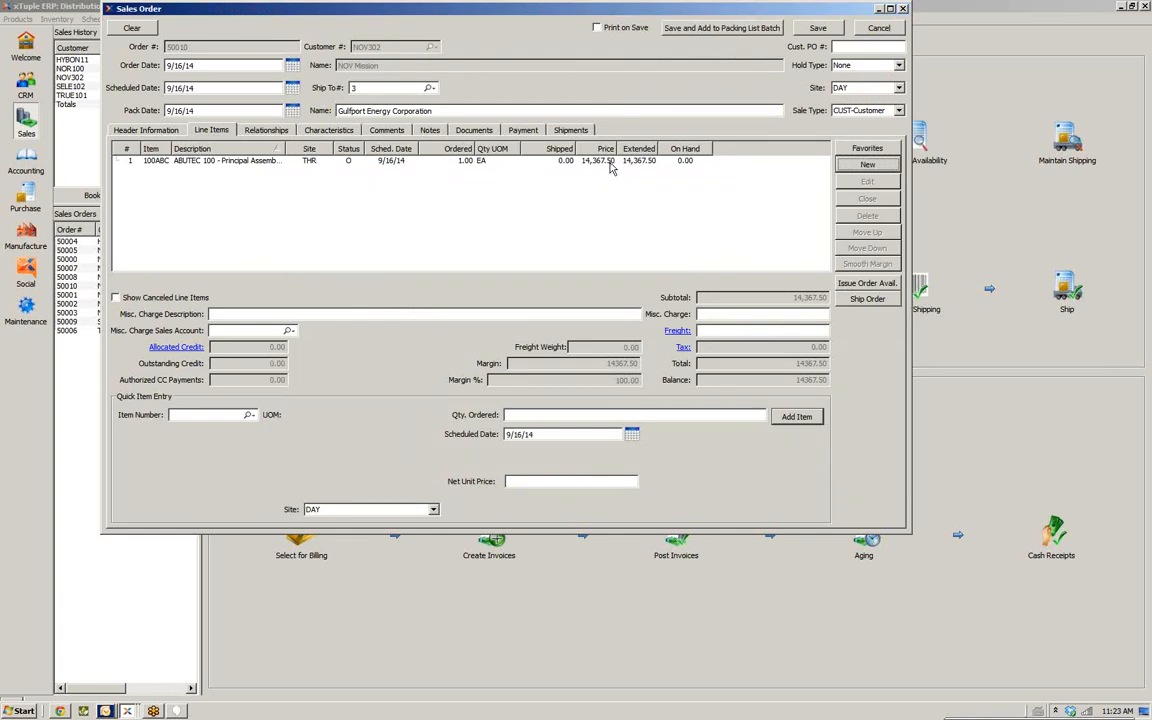
# Save the sales order and close the order window
pyautogui.click(800, 30)
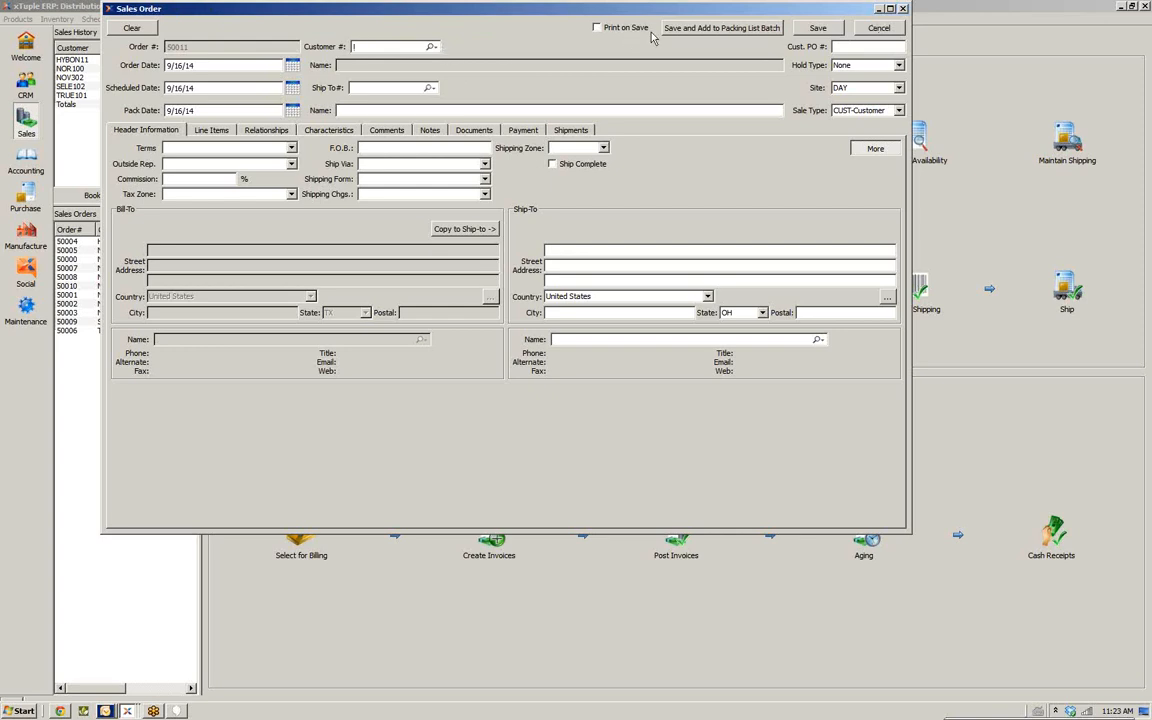
pyautogui.click(875, 29)
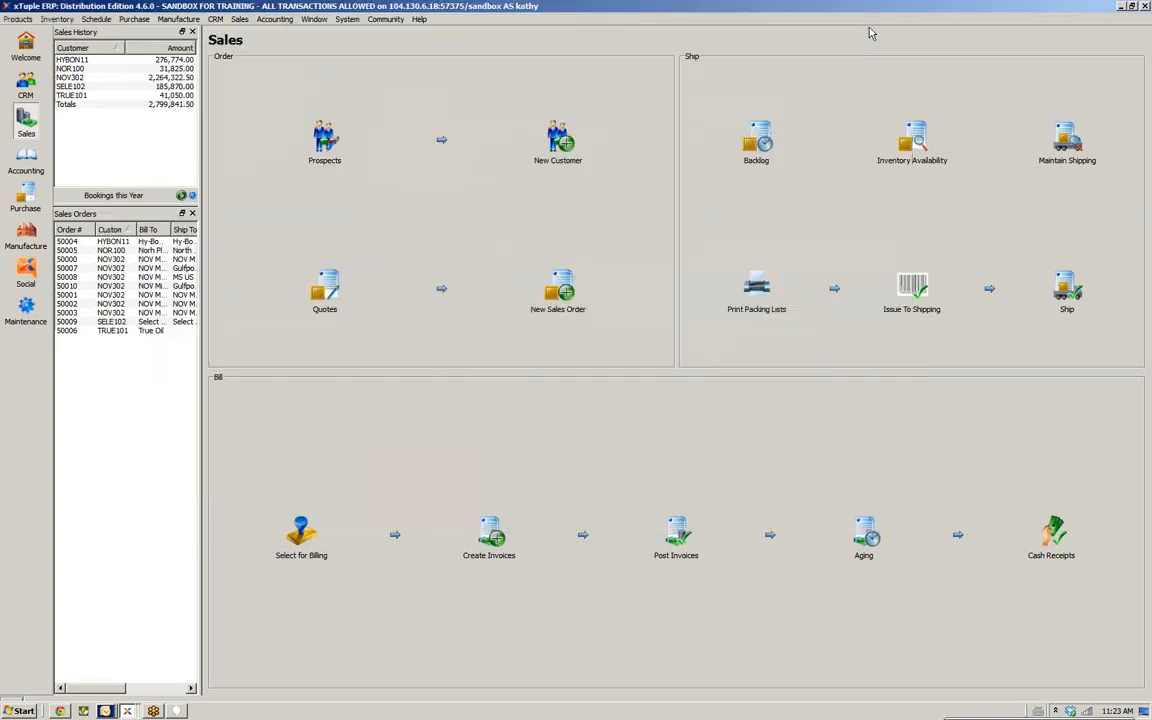
# Open the list of open sales orders and sort it by order number
pyautogui.click(234, 21)
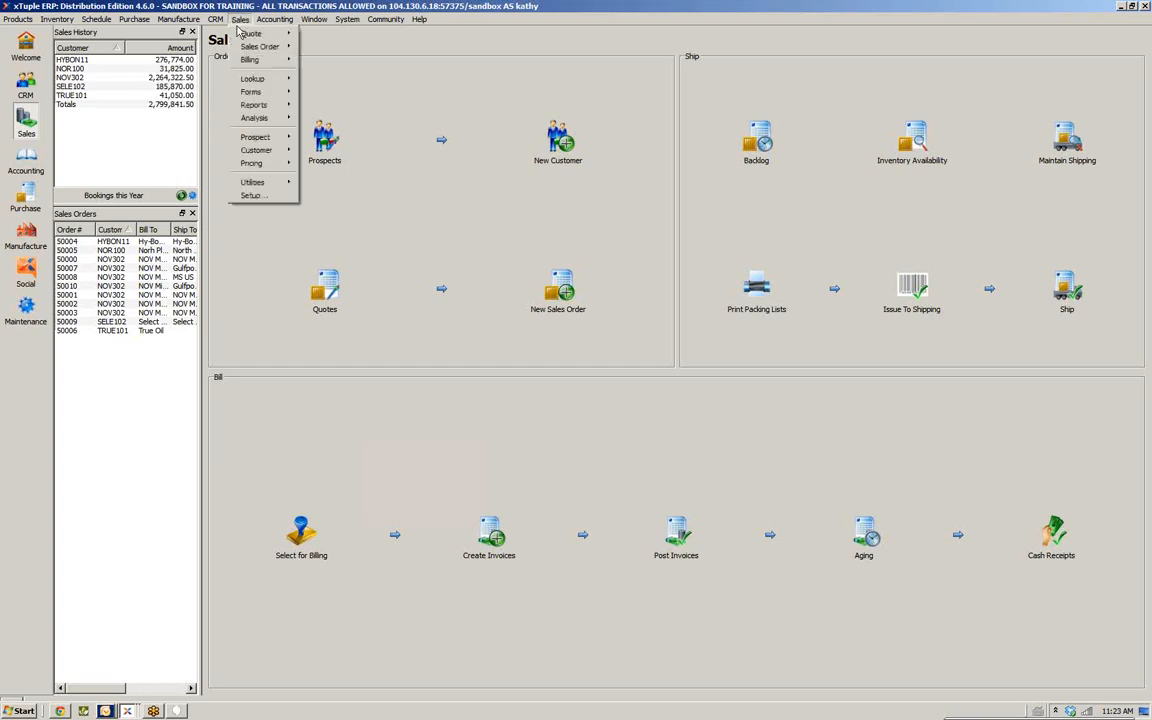
pyautogui.moveTo(255, 46)
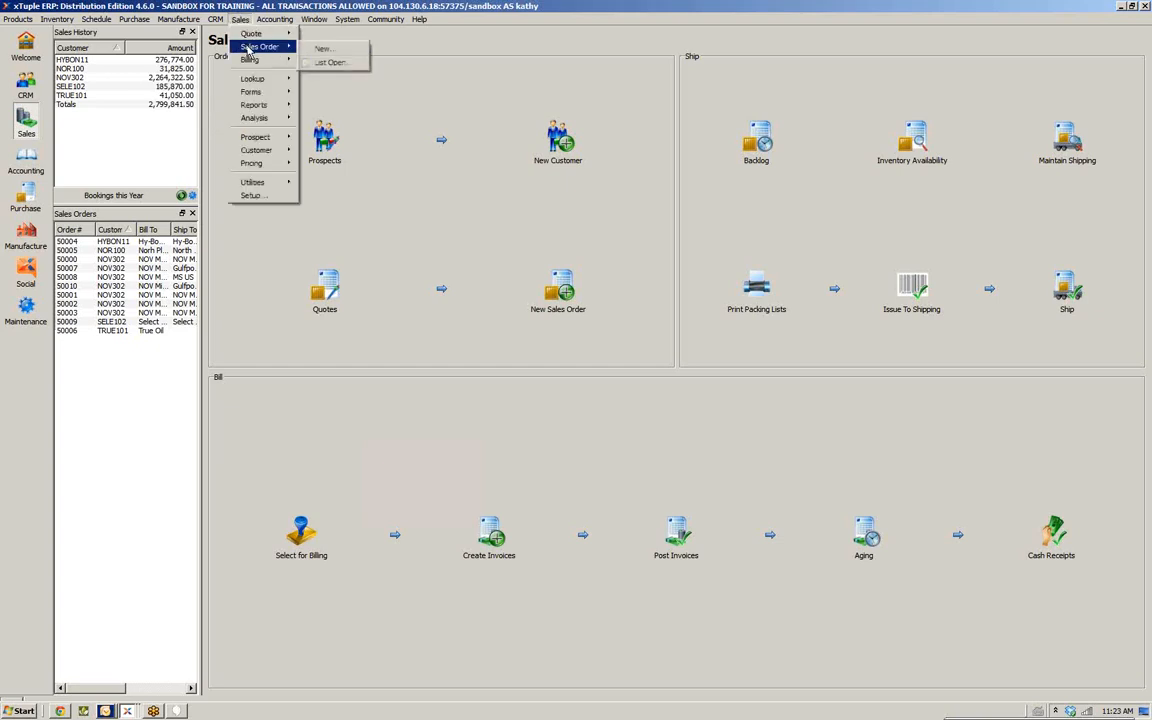
pyautogui.click(311, 63)
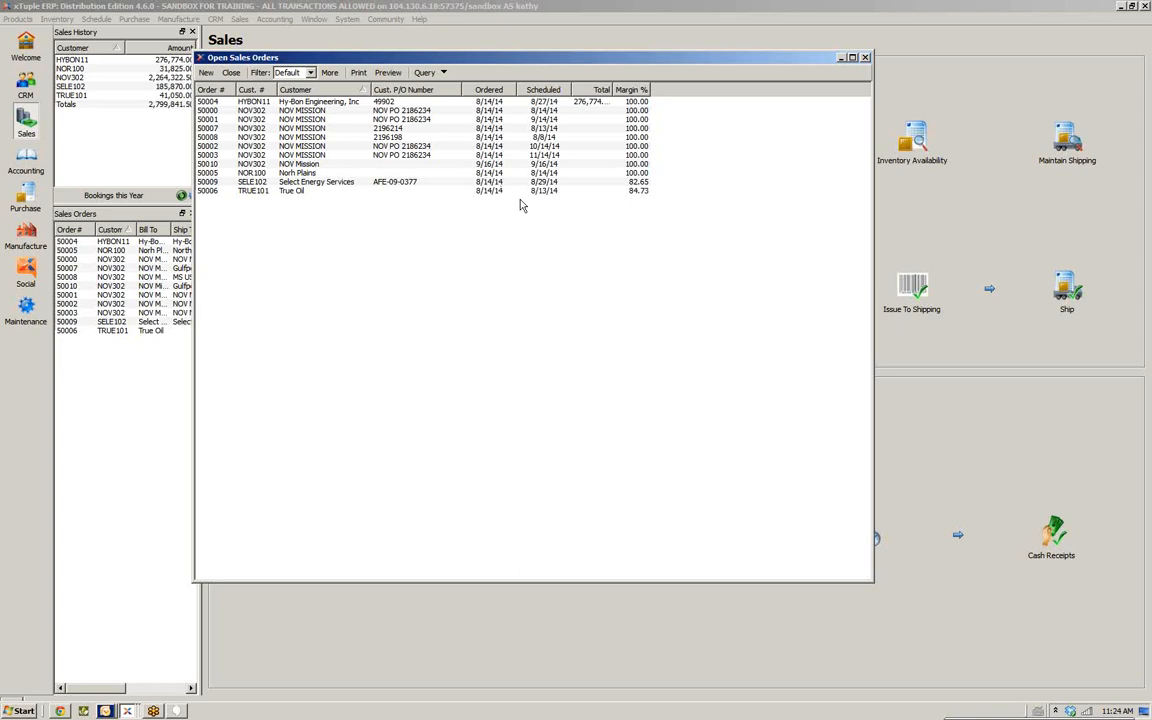
pyautogui.click(540, 121)
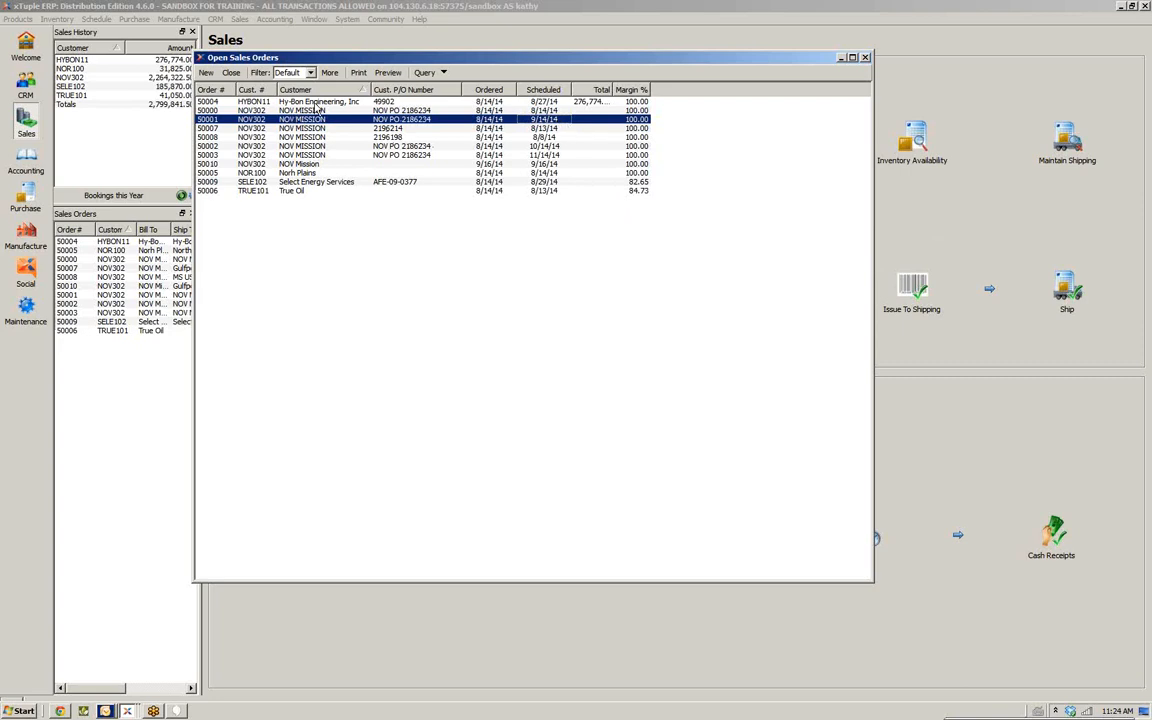
pyautogui.click(205, 90)
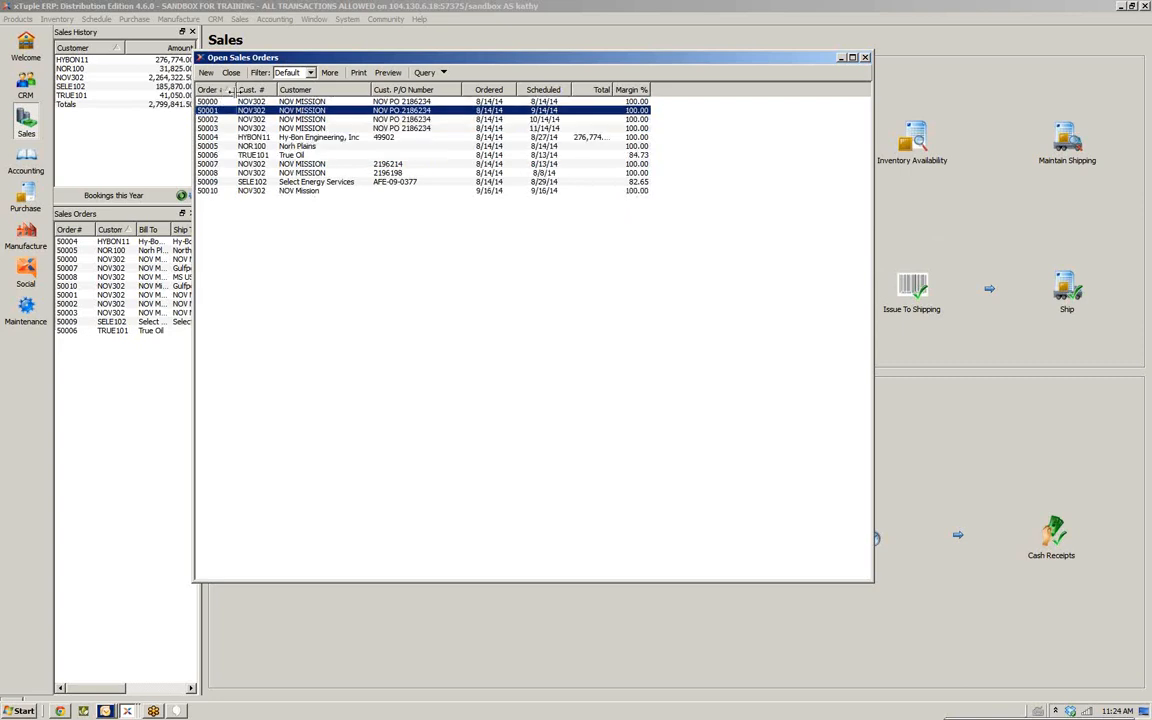
# Open sales order 50010 to review its header information, then close it
pyautogui.click(266, 191)
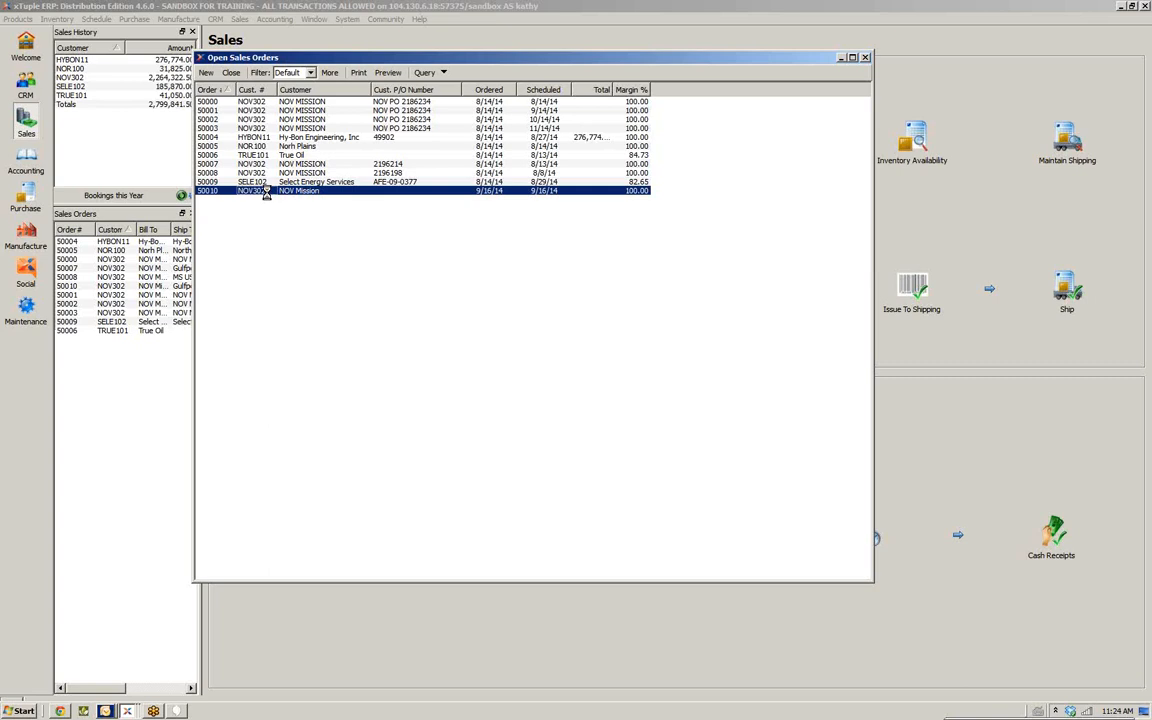
pyautogui.doubleClick(266, 190)
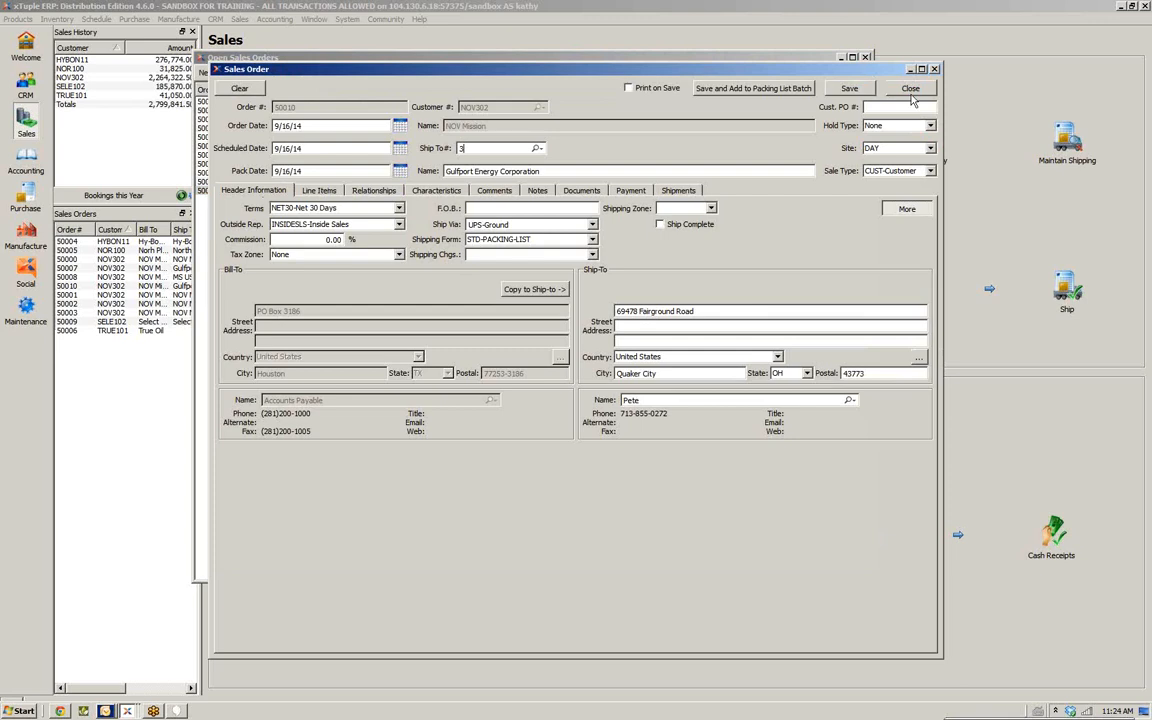
pyautogui.click(933, 70)
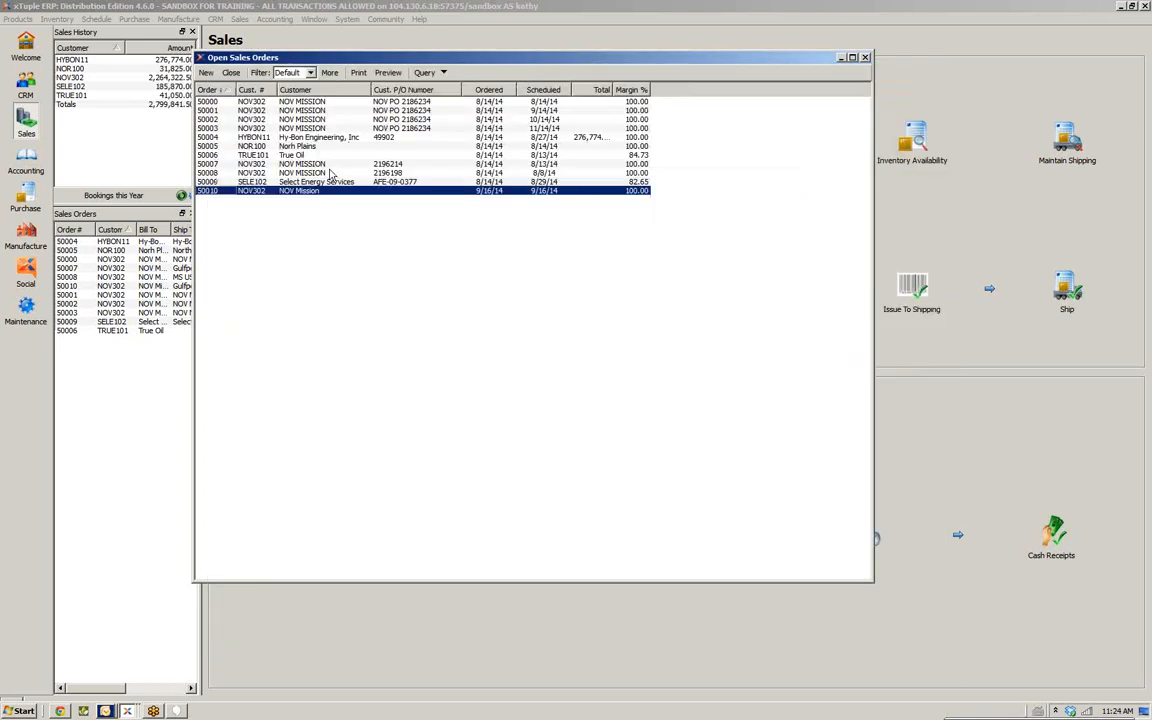
# Print the SO Acknowledgement form for order 50010 to a PDF file named Customer Order Acknowledgement on the desktop
pyautogui.rightClick(227, 195)
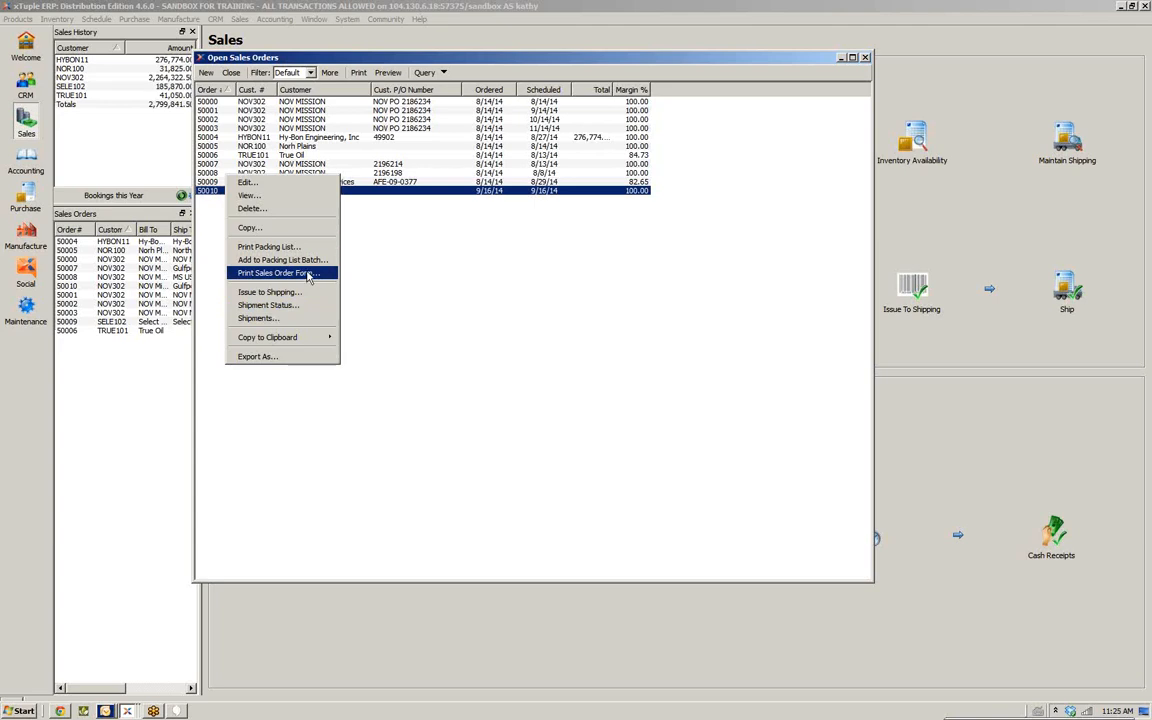
pyautogui.click(316, 273)
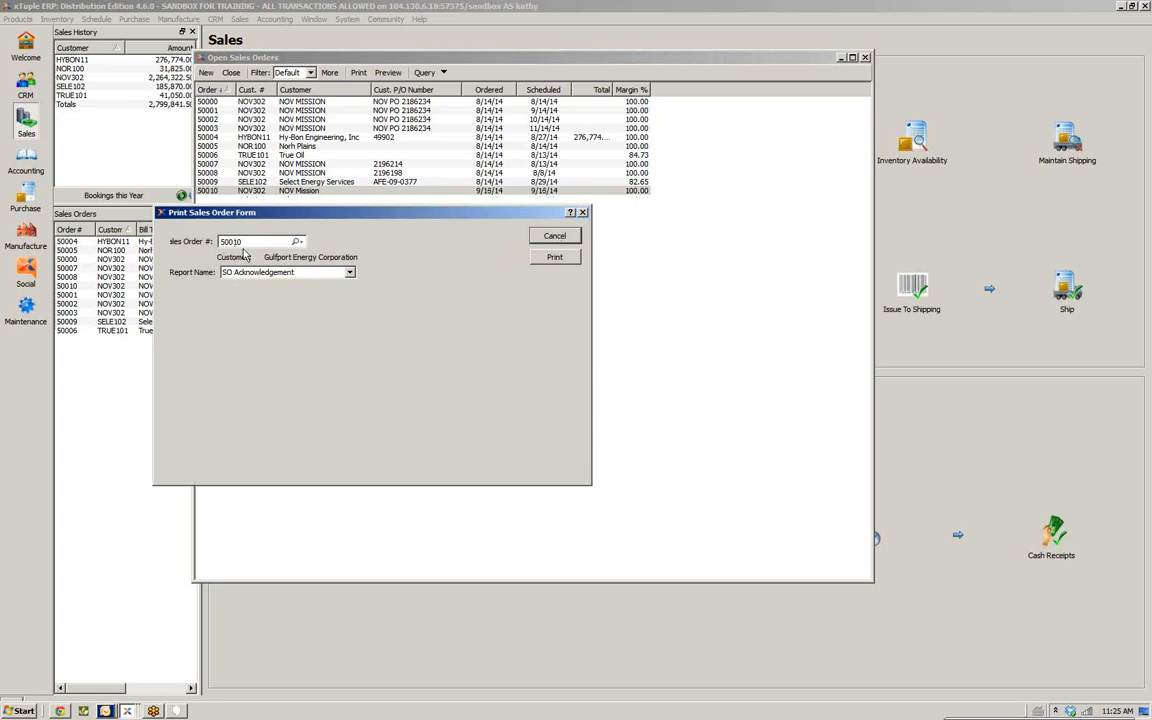
pyautogui.click(350, 273)
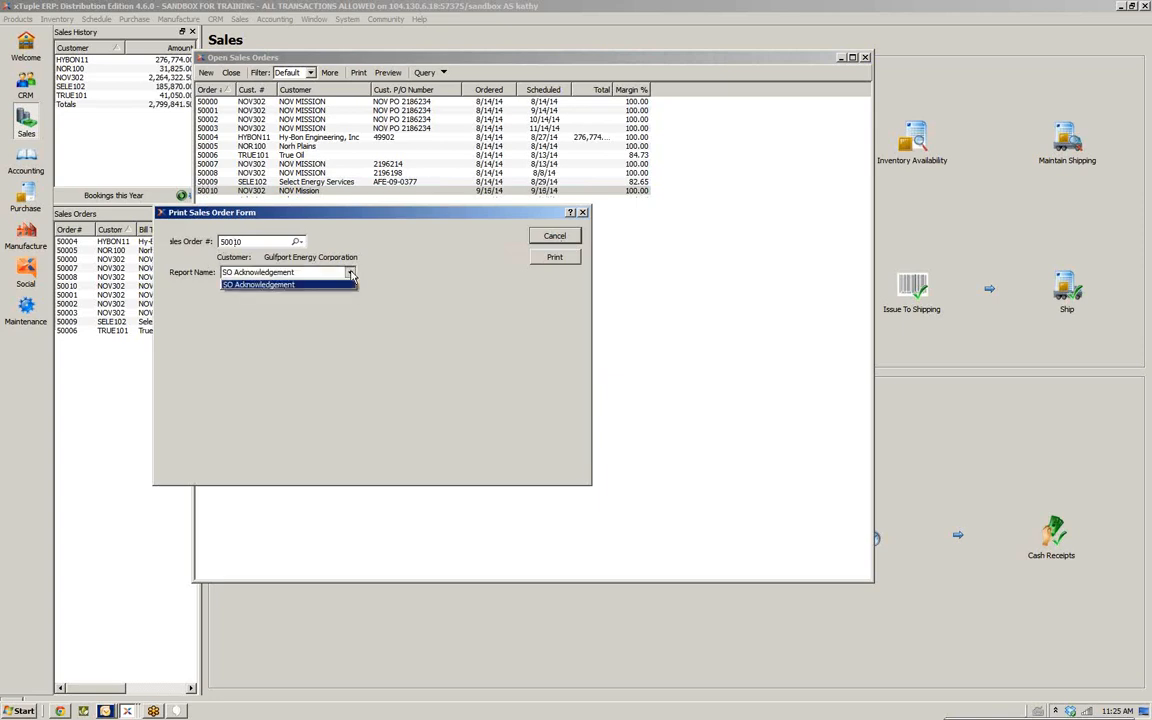
pyautogui.click(350, 273)
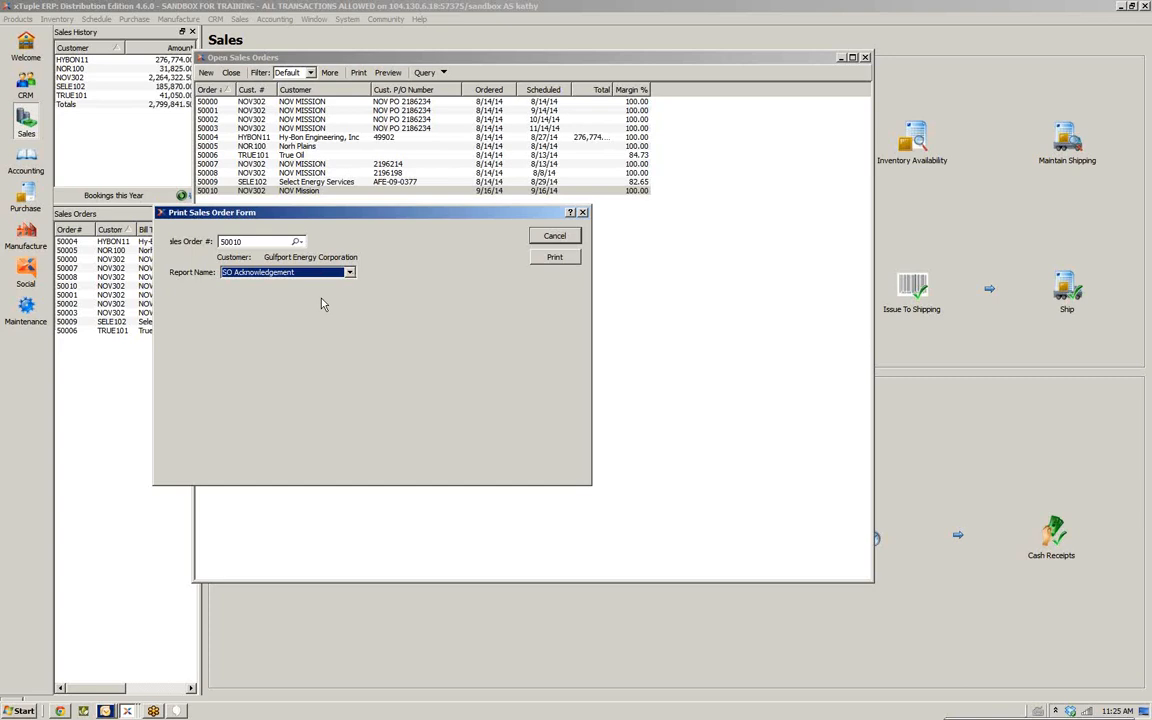
pyautogui.click(349, 273)
pyautogui.click(552, 258)
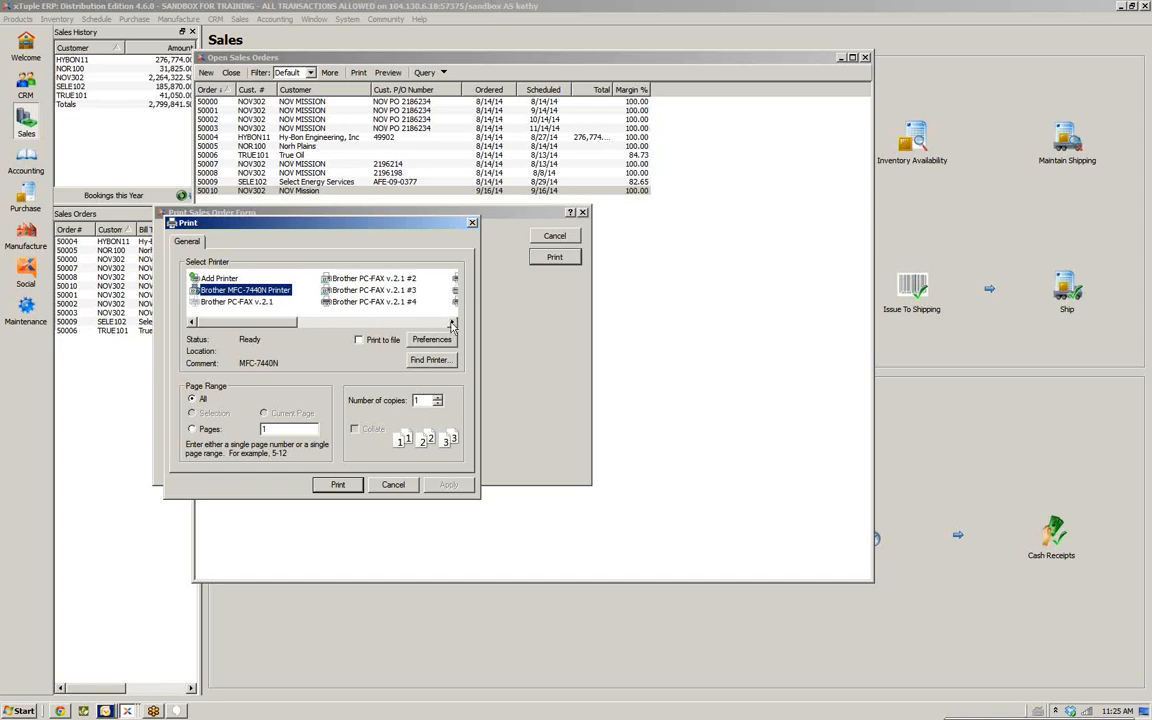
pyautogui.hscroll(1, 411, 292)
pyautogui.doubleClick(362, 281)
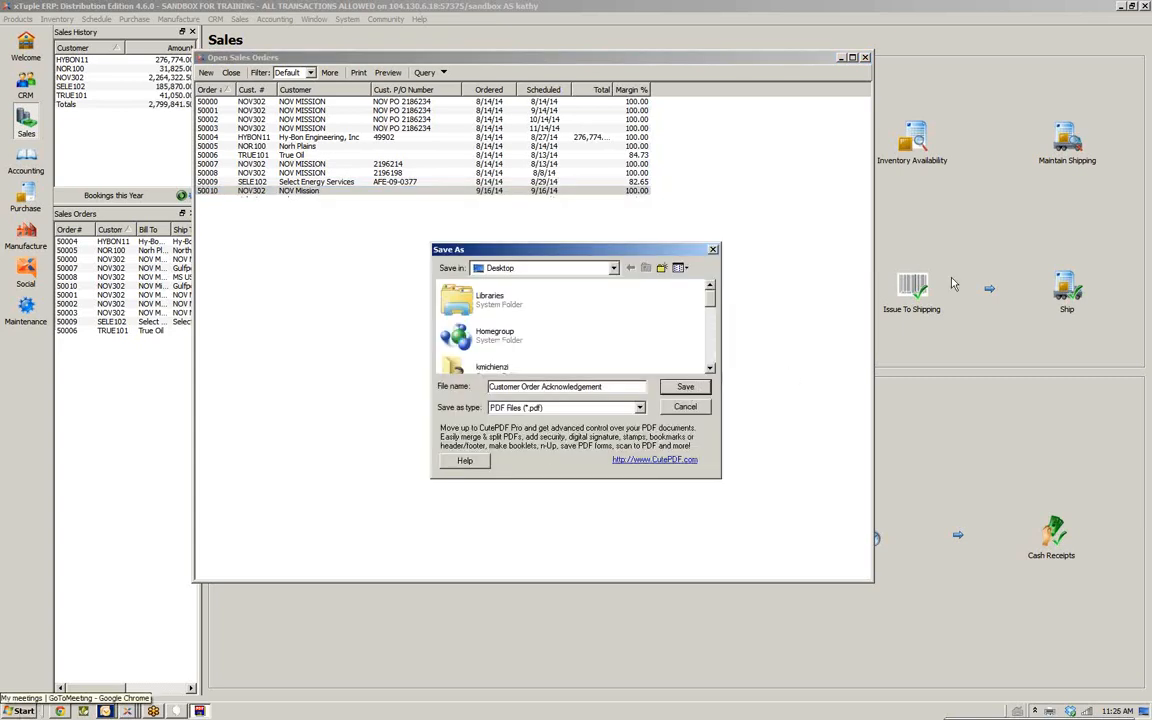
pyautogui.click(674, 390)
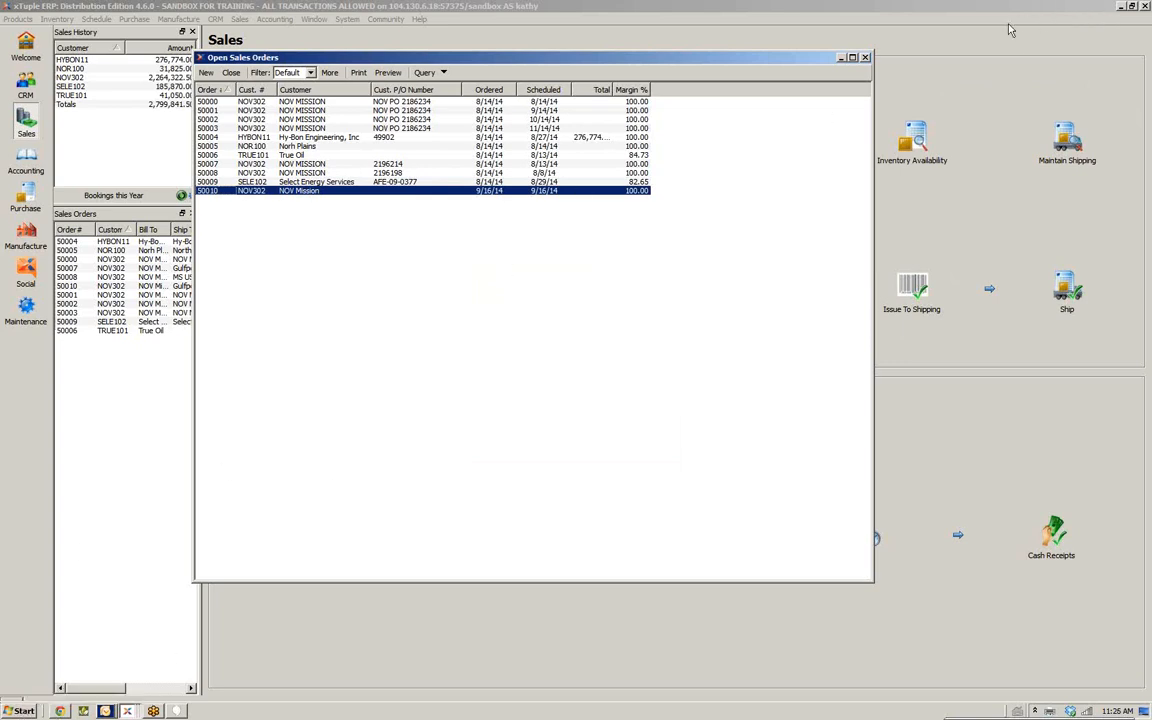
# Open the saved Customer Order Acknowledgement PDF from the desktop and review its addresses, terms and line item
pyautogui.click(1122, 6)
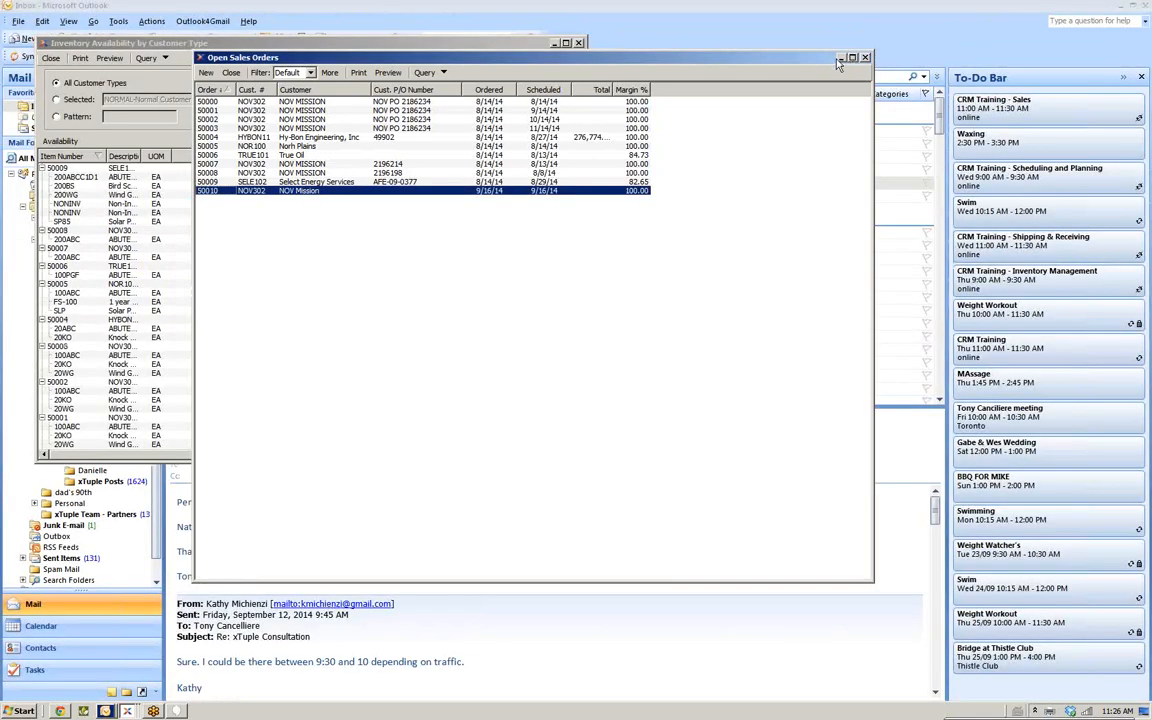
pyautogui.click(1121, 6)
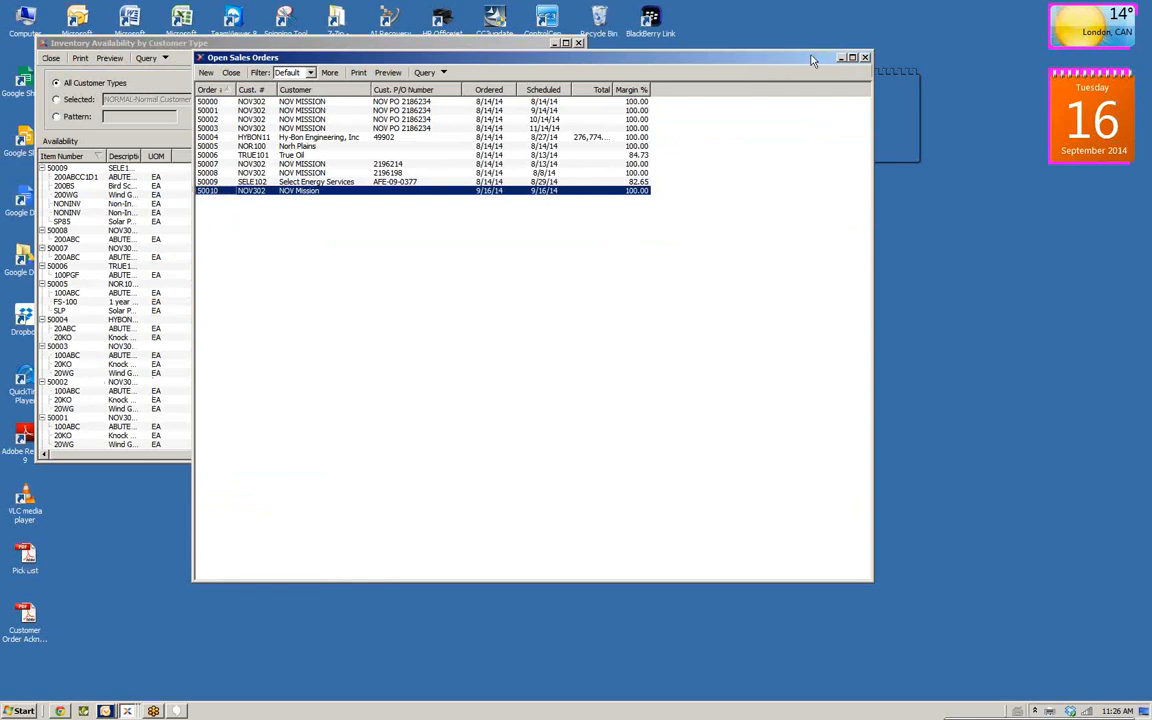
pyautogui.click(842, 58)
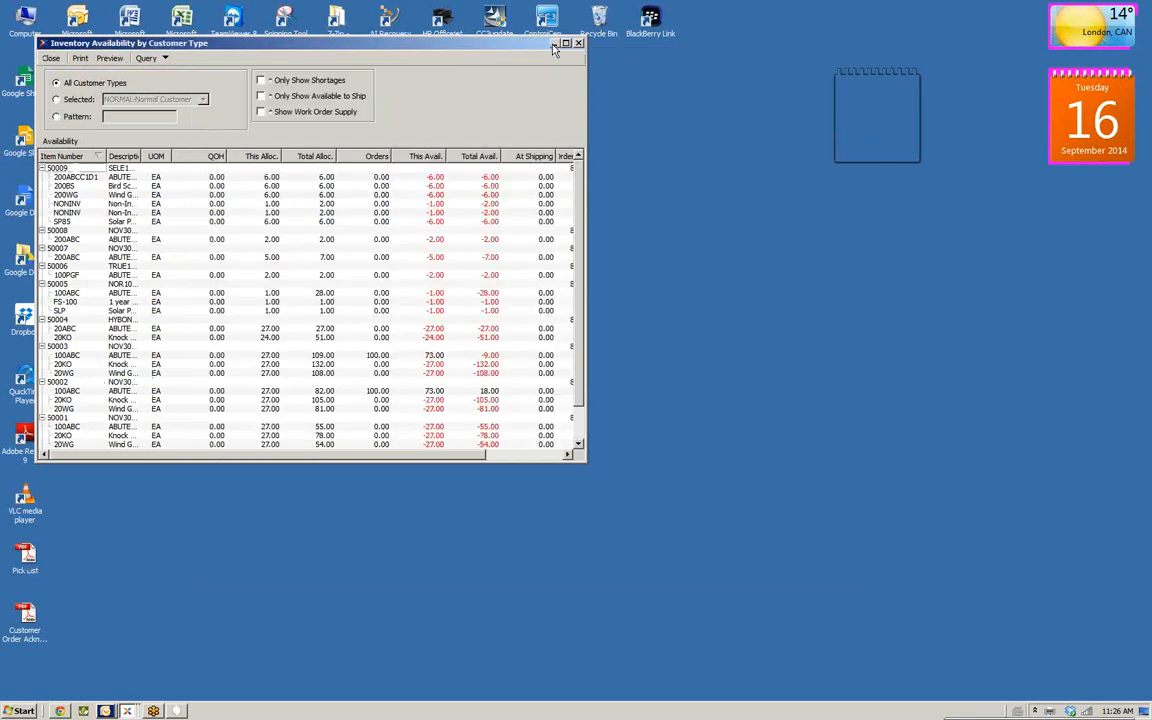
pyautogui.click(555, 43)
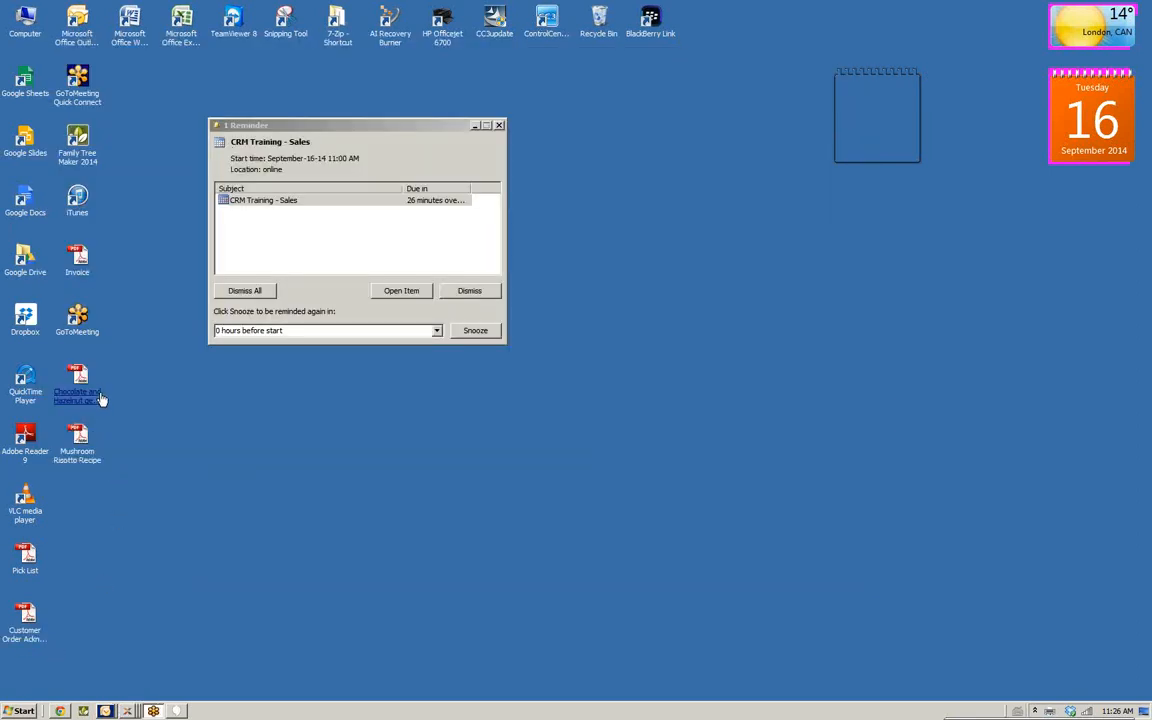
pyautogui.click(37, 640)
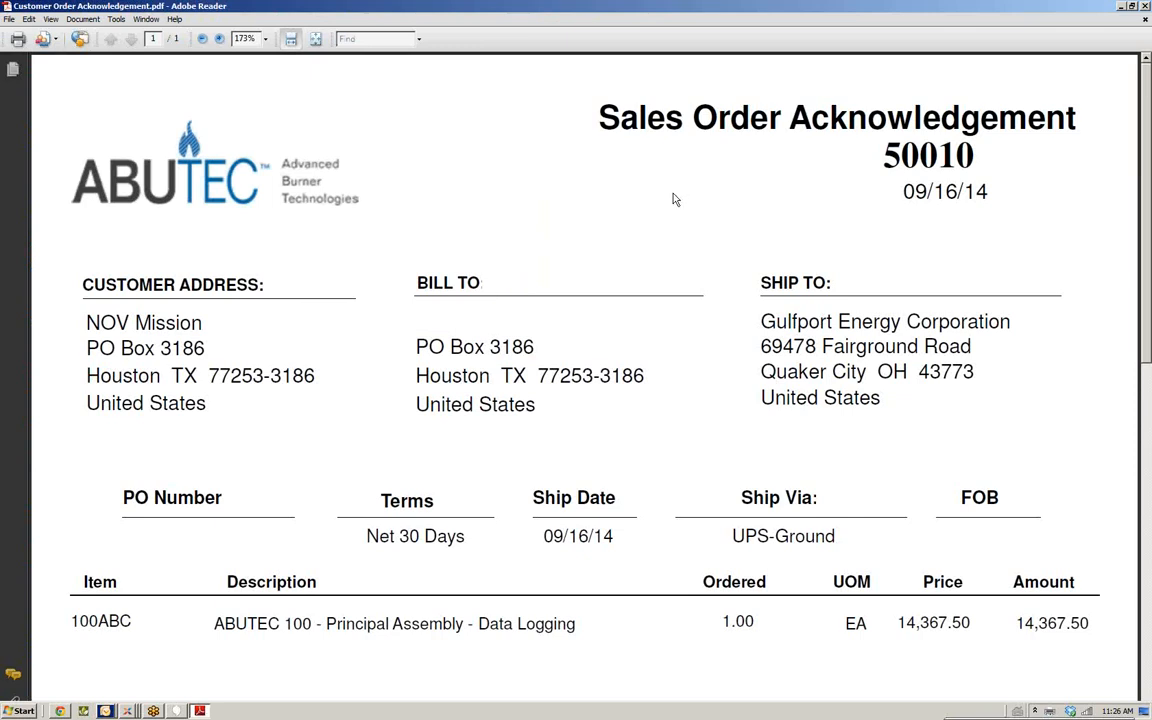
pyautogui.scroll(-2, 674, 199)
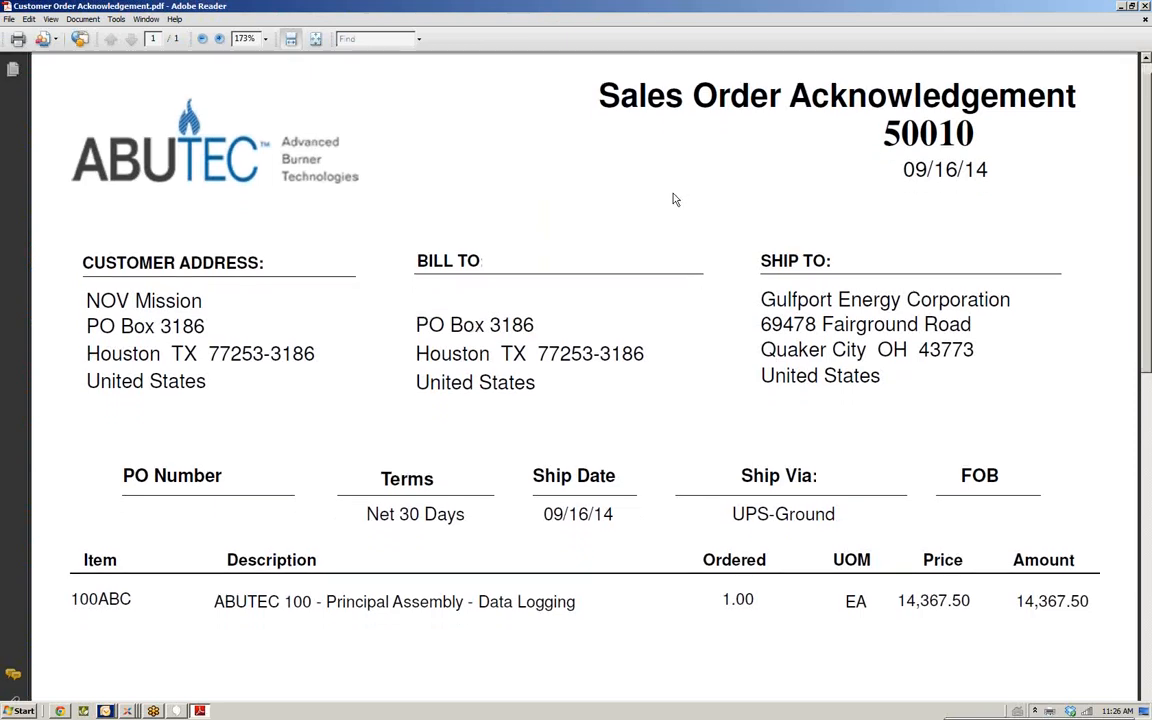
pyautogui.scroll(-2, 674, 199)
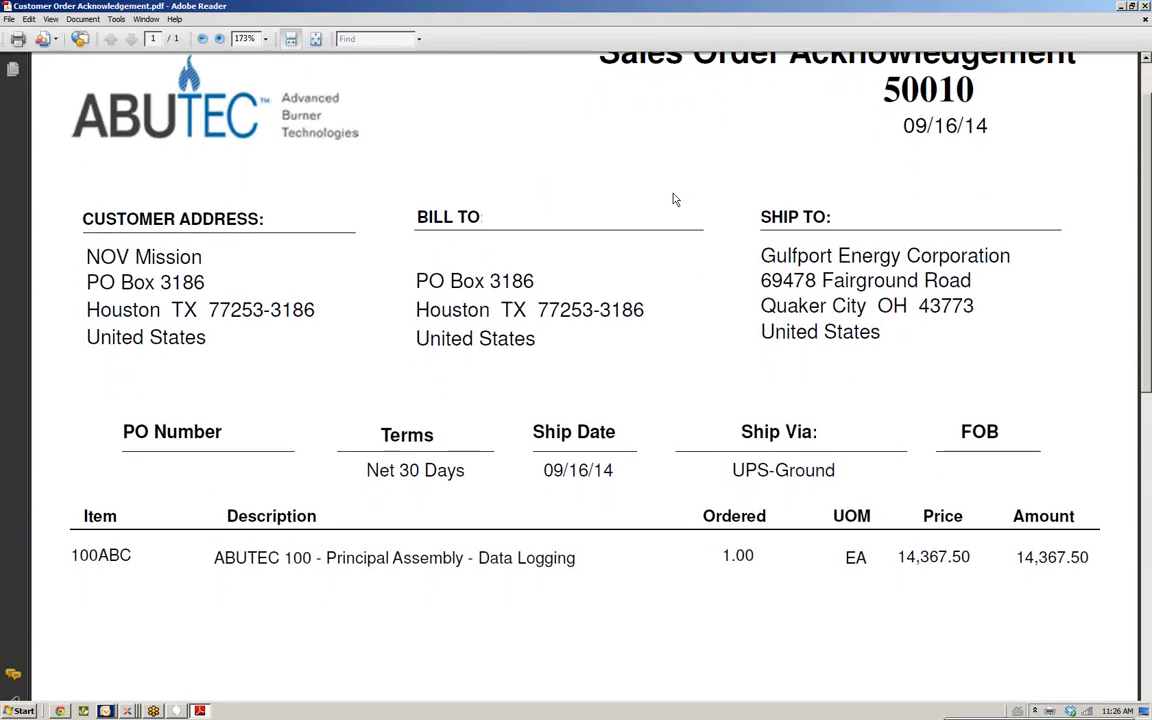
pyautogui.scroll(-2, 674, 199)
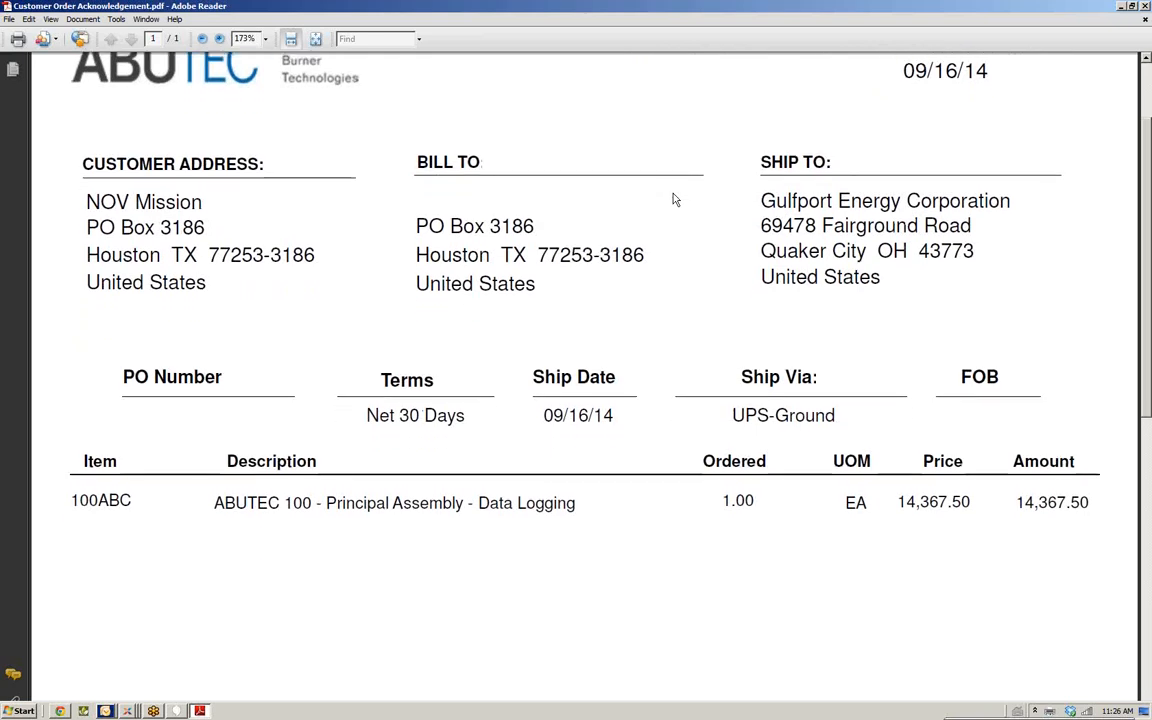
pyautogui.scroll(-5, 674, 199)
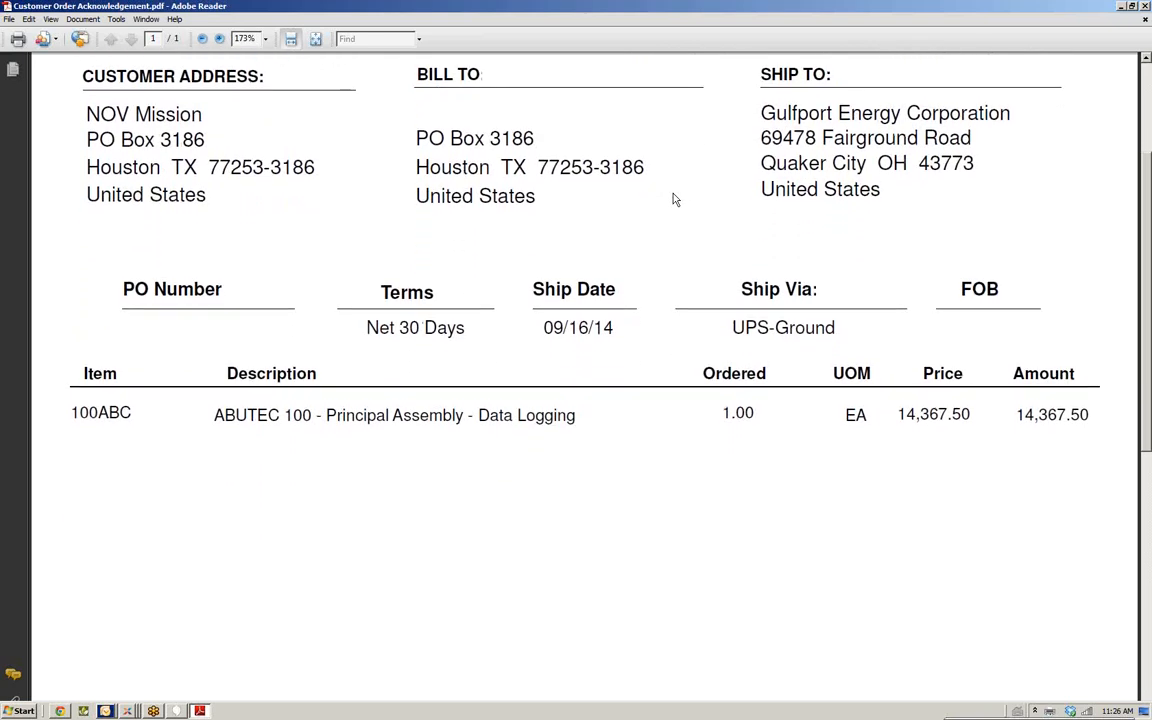
pyautogui.scroll(-1, 674, 199)
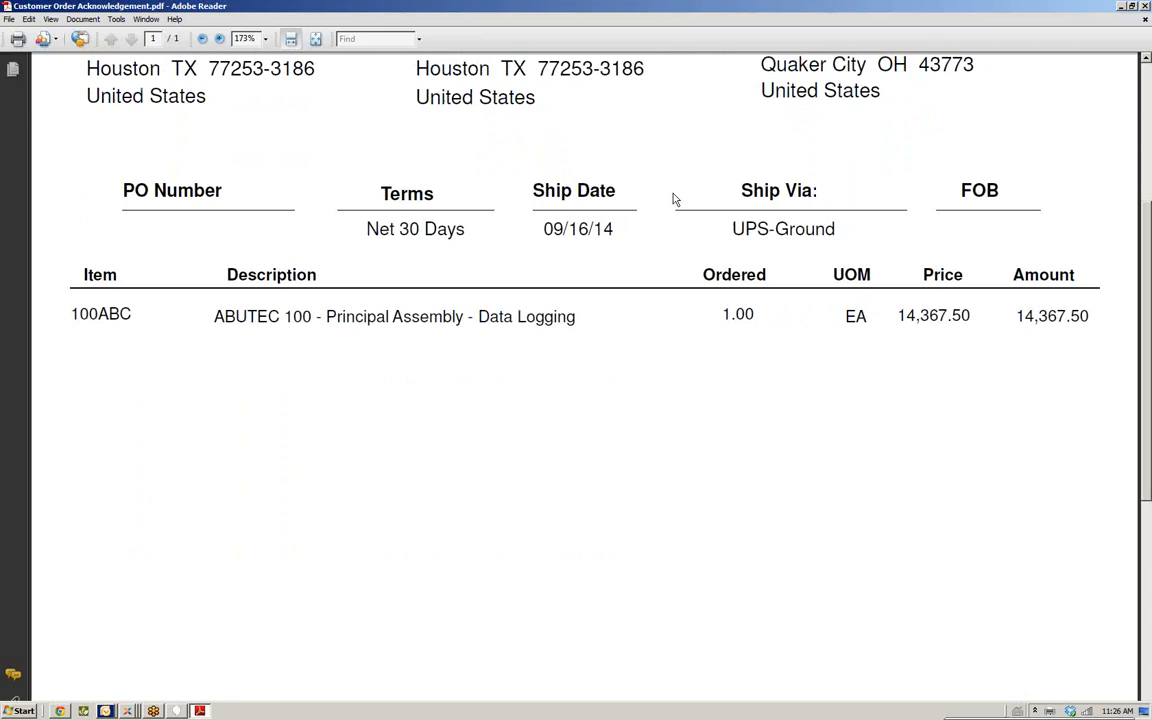
pyautogui.scroll(3, 674, 199)
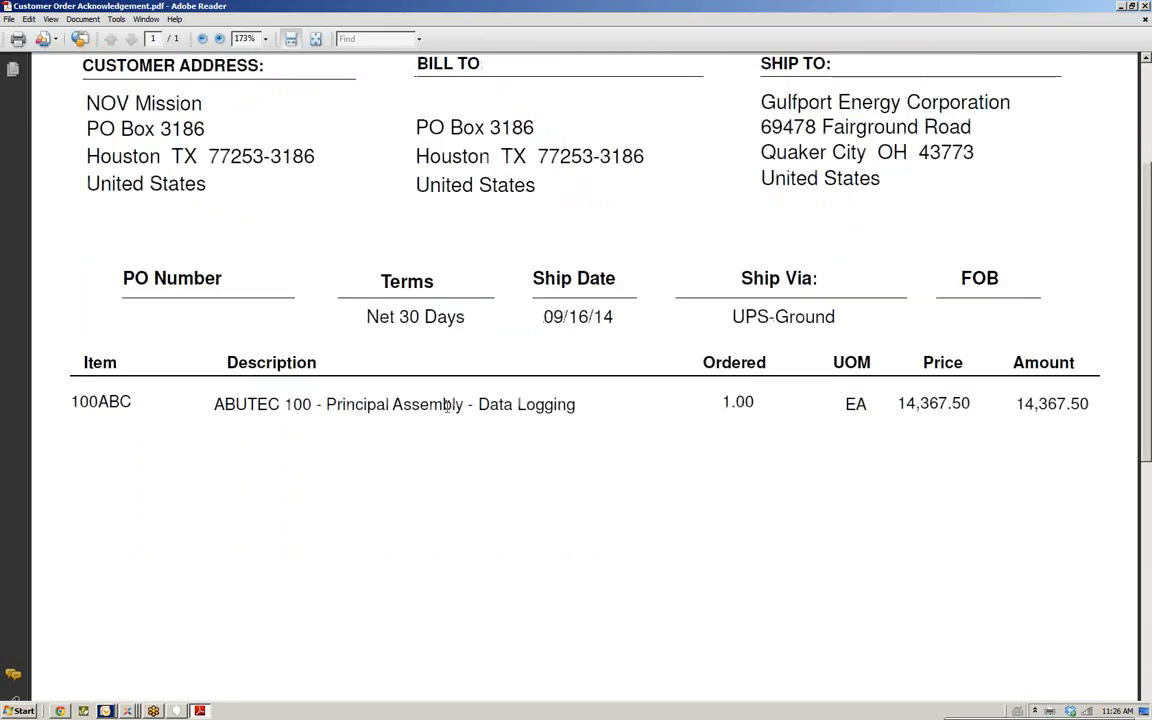
# Close the Open Sales Orders windows and the PDF viewer
pyautogui.click(128, 711)
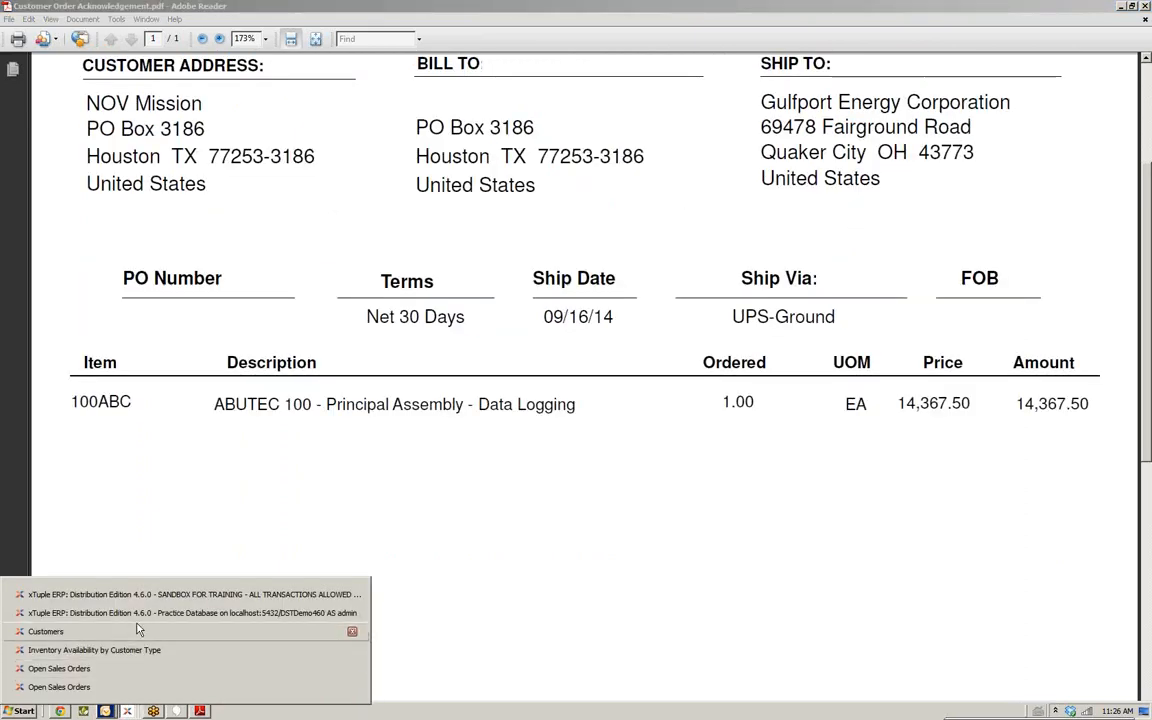
pyautogui.click(113, 687)
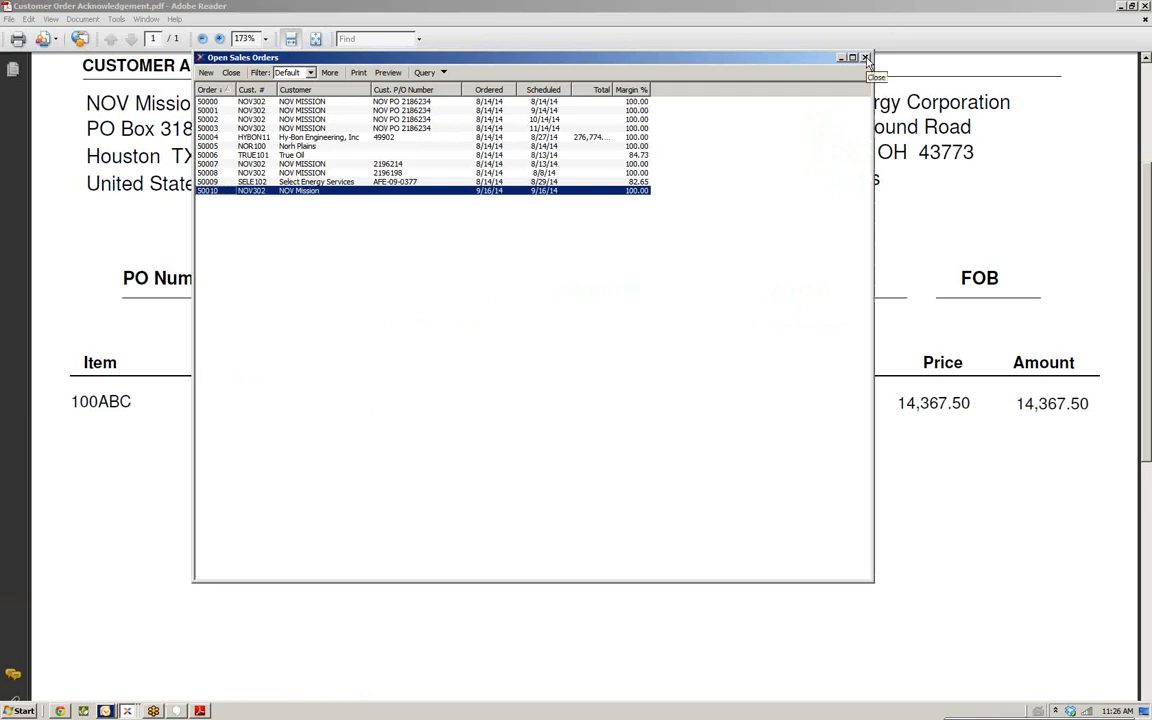
pyautogui.click(867, 58)
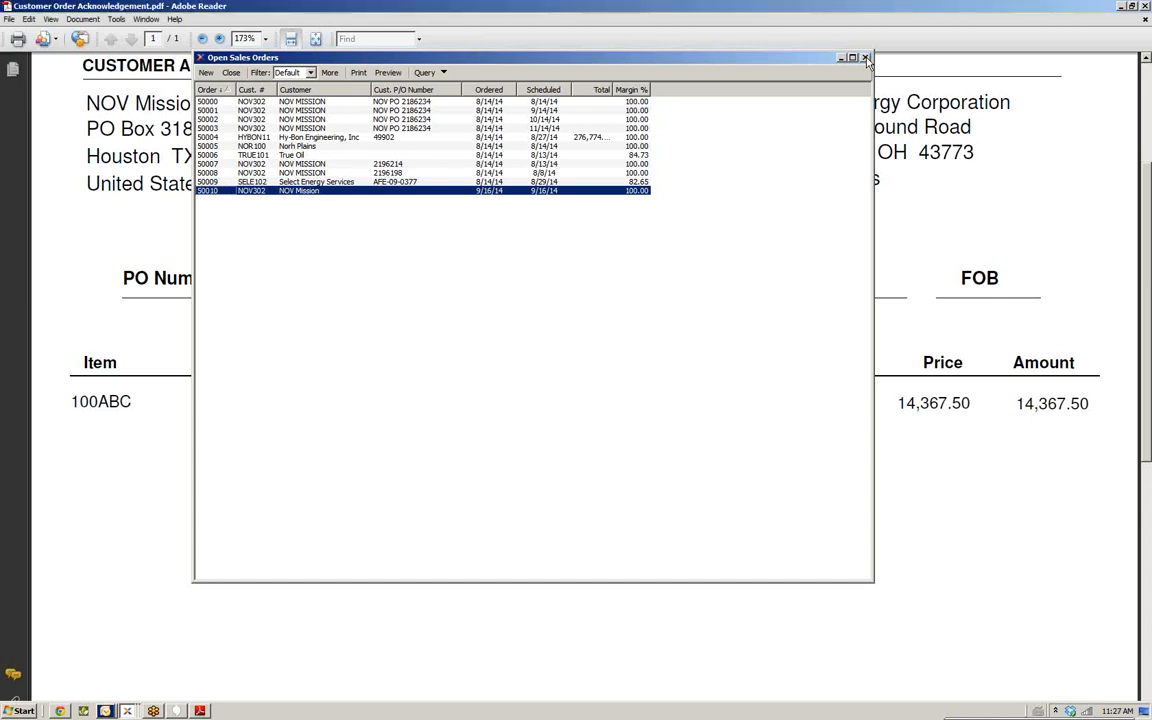
pyautogui.click(865, 58)
pyautogui.moveTo(127, 711)
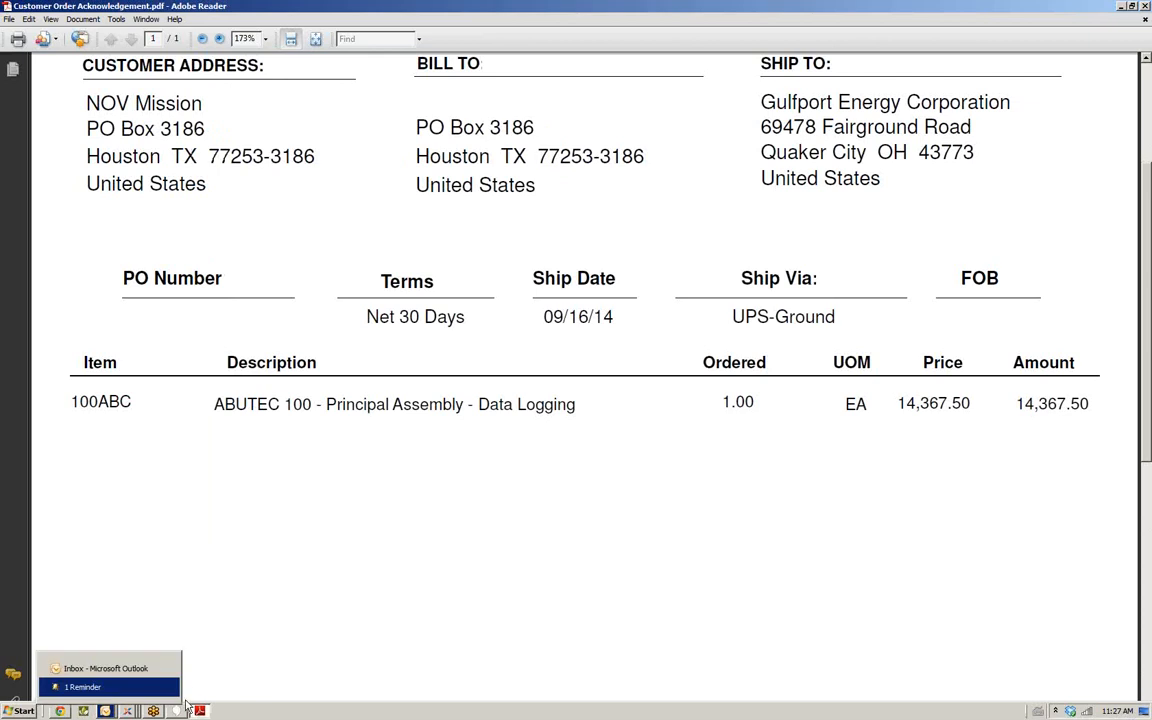
pyautogui.click(1145, 7)
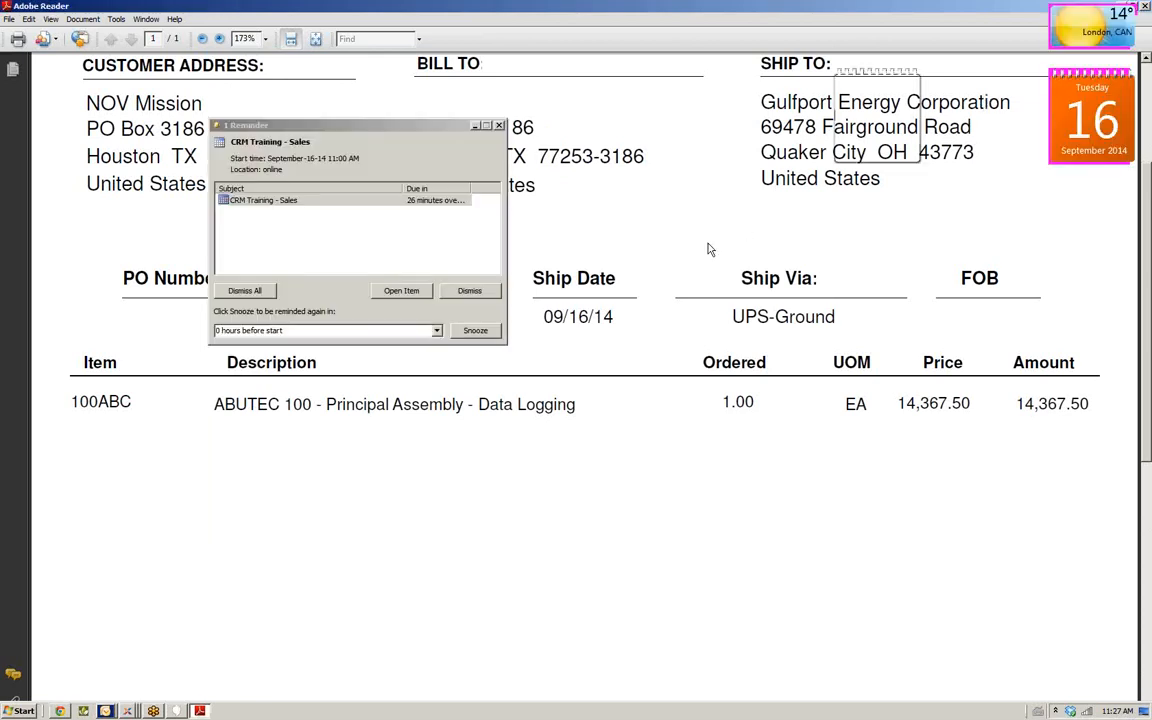
pyautogui.moveTo(127, 711)
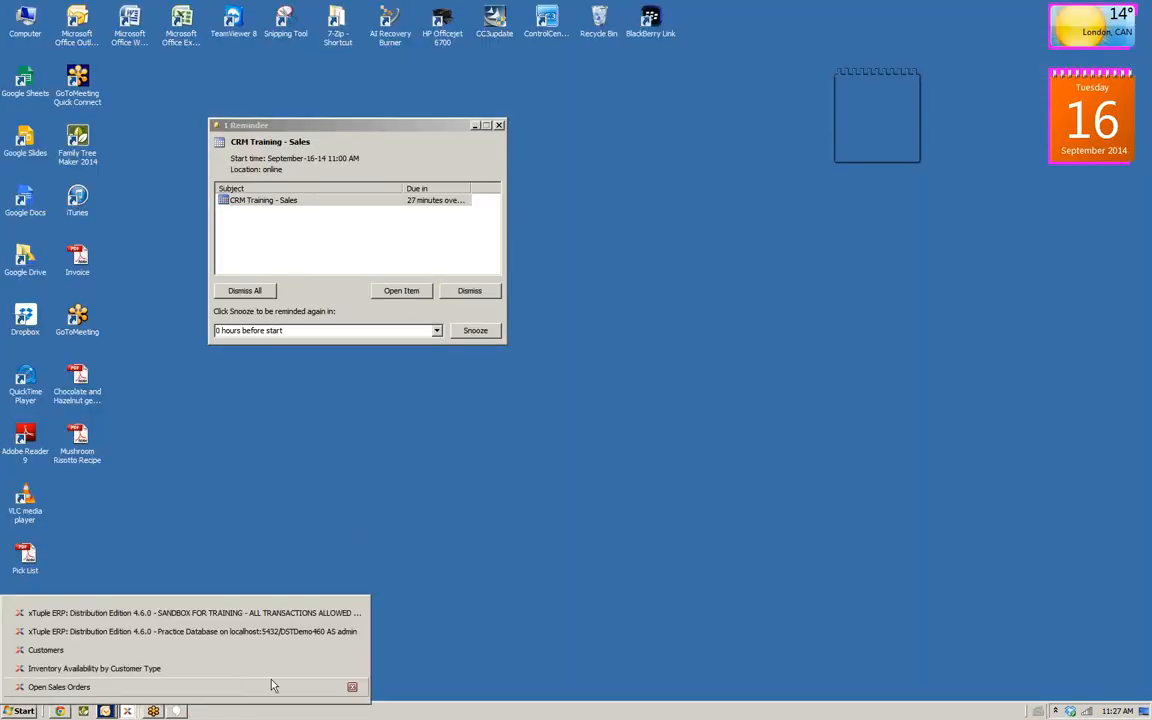
pyautogui.click(356, 687)
pyautogui.click(354, 688)
pyautogui.click(352, 687)
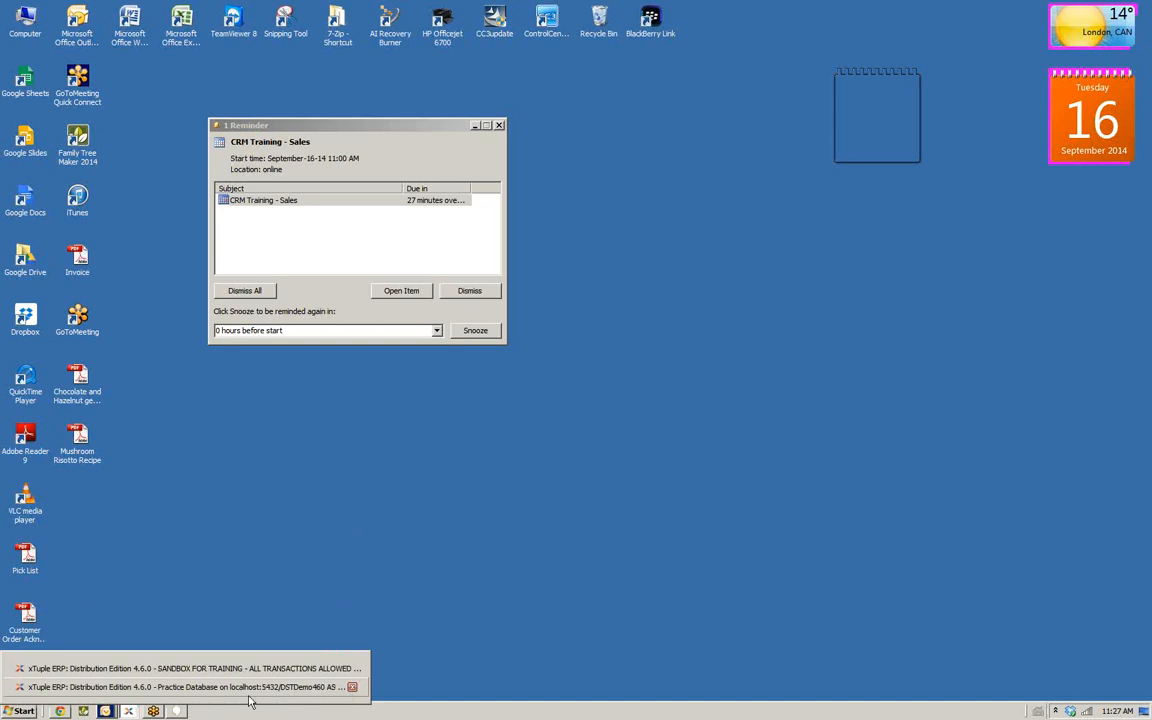
# Start a new pricing schedule named sale, effective 9/16/14 and expiring 9/30/14
pyautogui.click(300, 668)
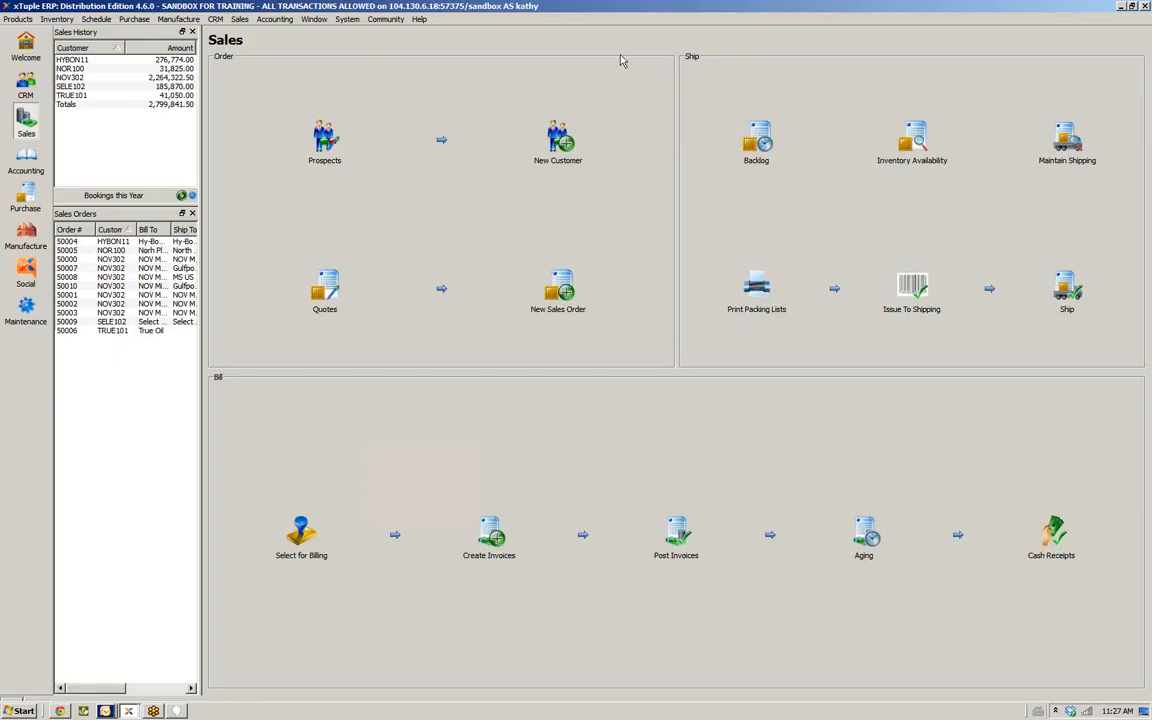
pyautogui.click(239, 20)
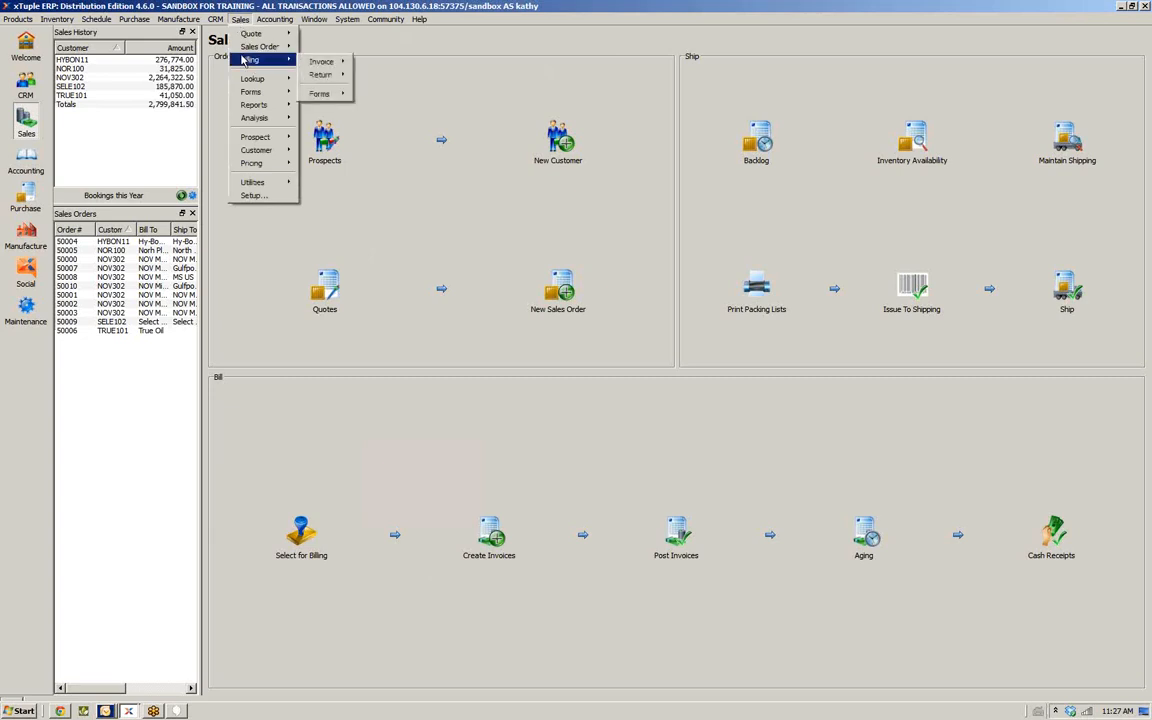
pyautogui.moveTo(250, 164)
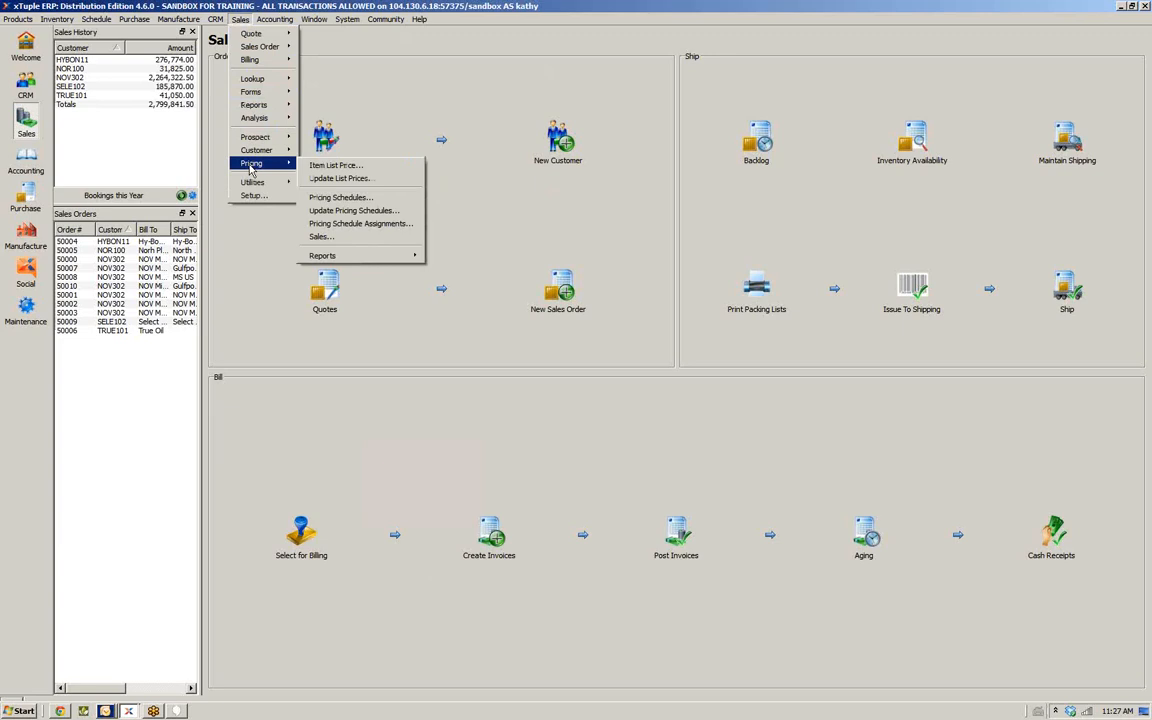
pyautogui.click(348, 199)
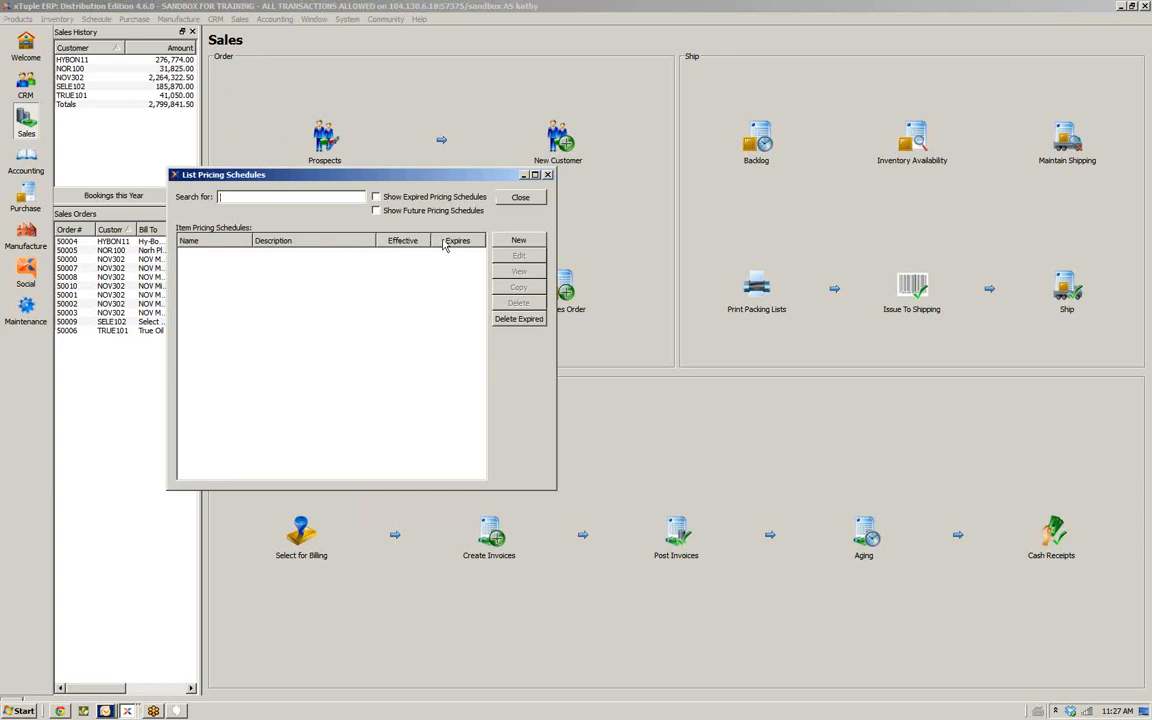
pyautogui.click(518, 242)
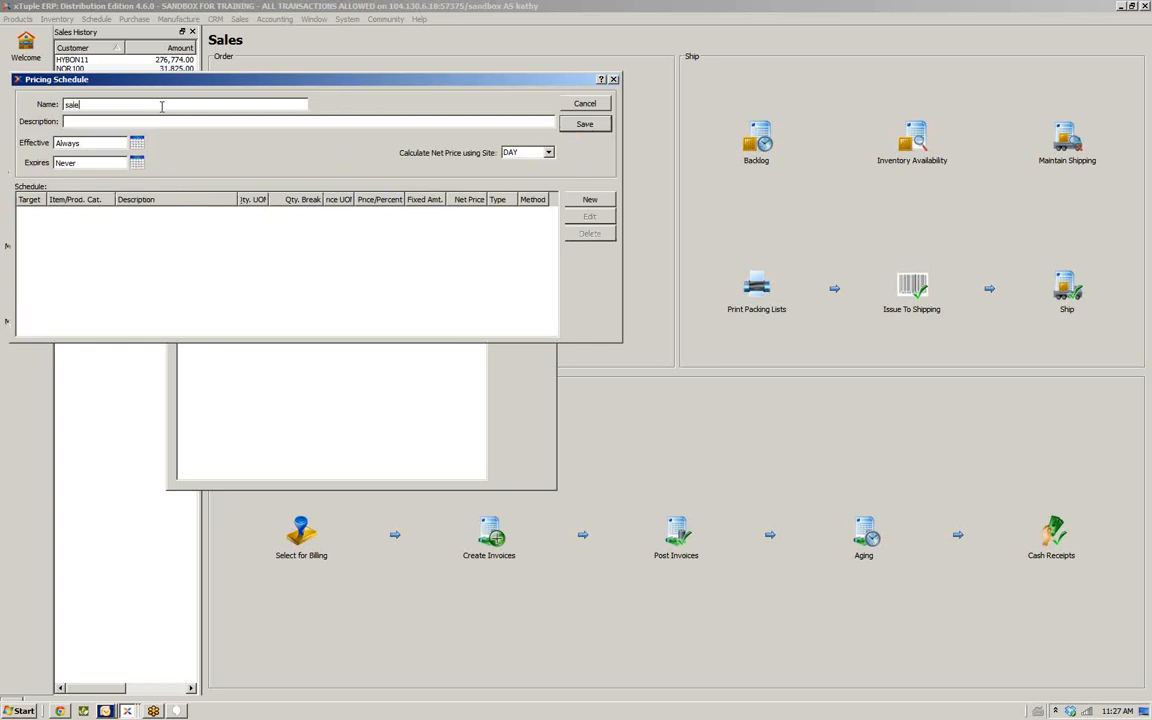
pyautogui.press('Tab')
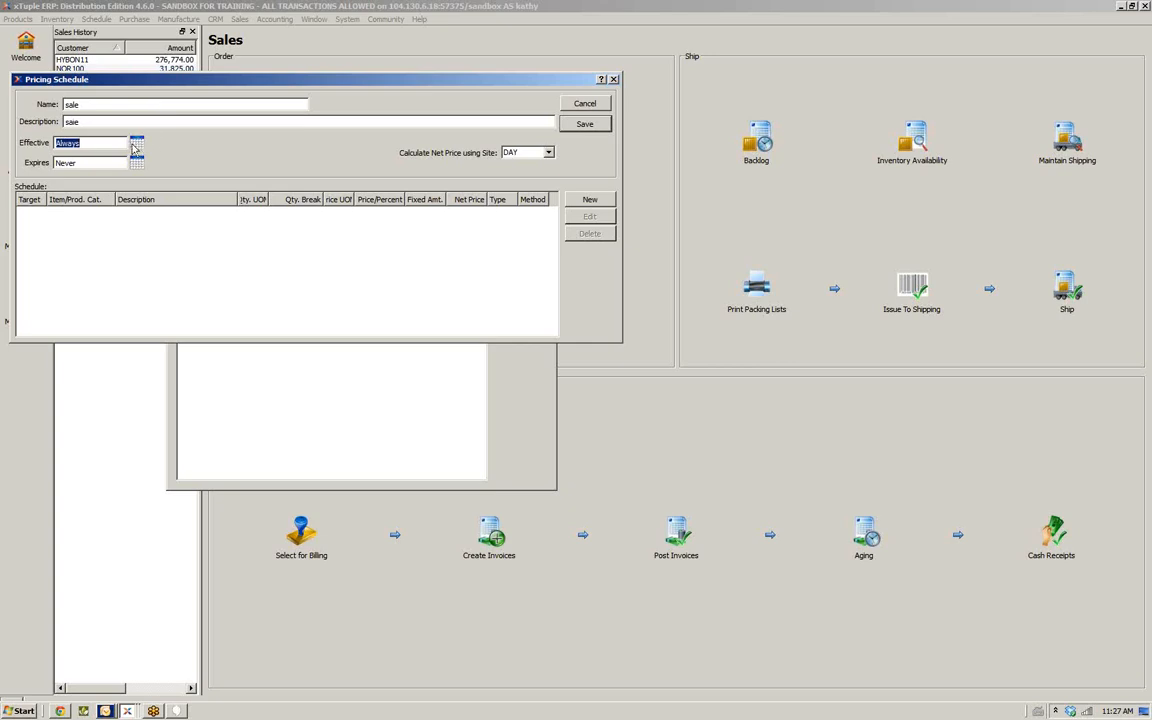
pyautogui.click(136, 145)
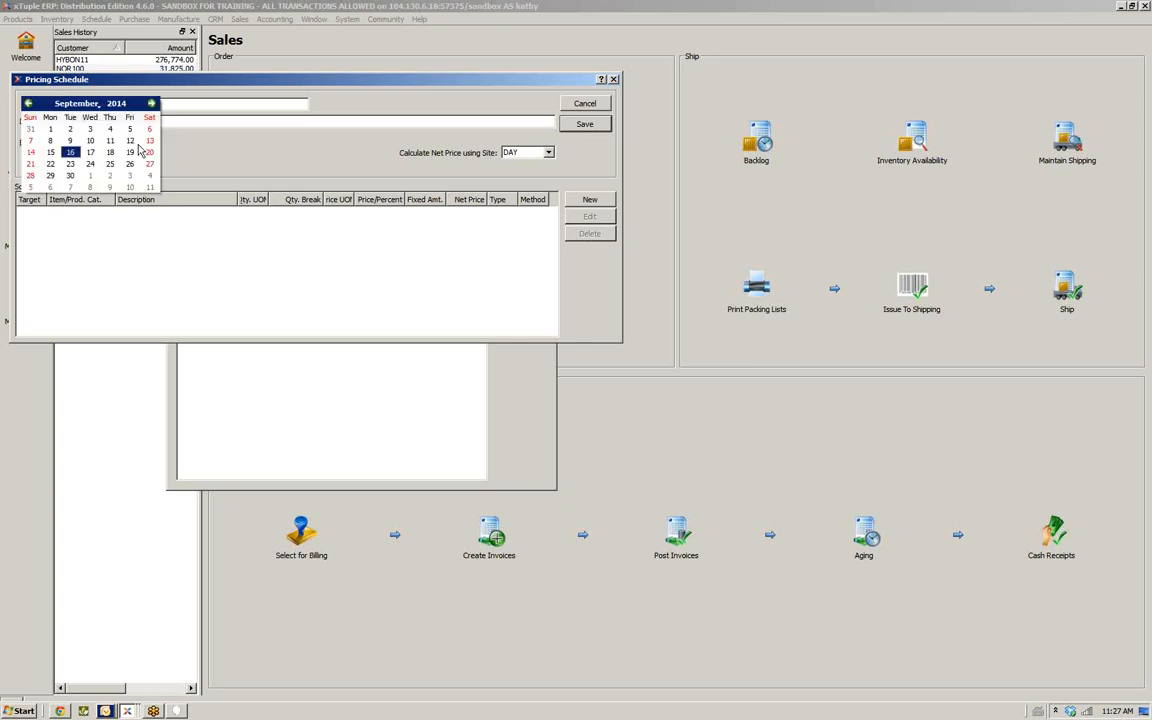
pyautogui.click(70, 152)
pyautogui.click(139, 164)
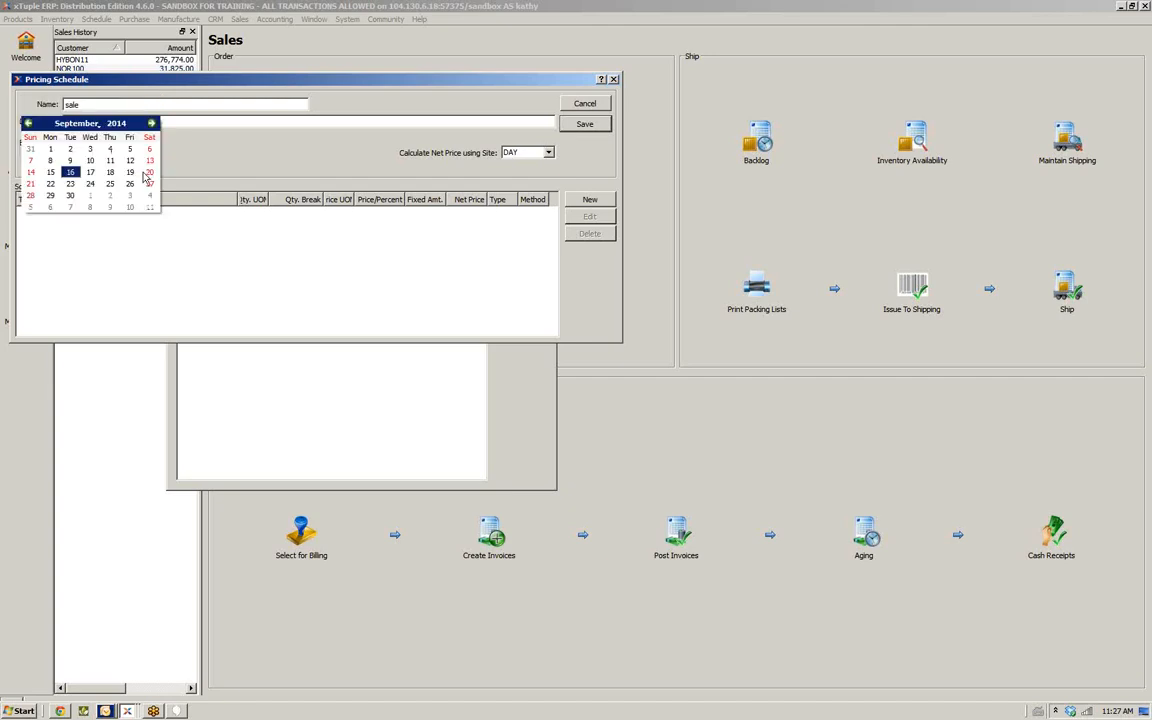
pyautogui.click(70, 195)
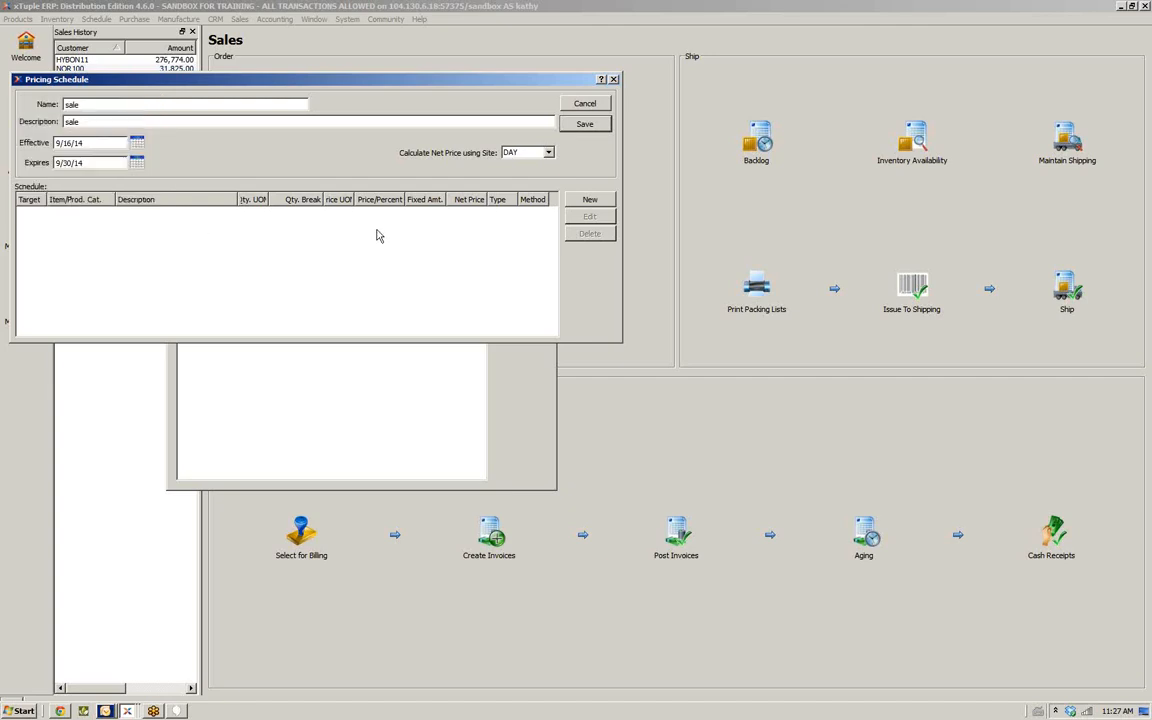
# Add a nominal pricing item for 100ABCBV with a quantity break of 100 and a price of 10.00
pyautogui.click(600, 199)
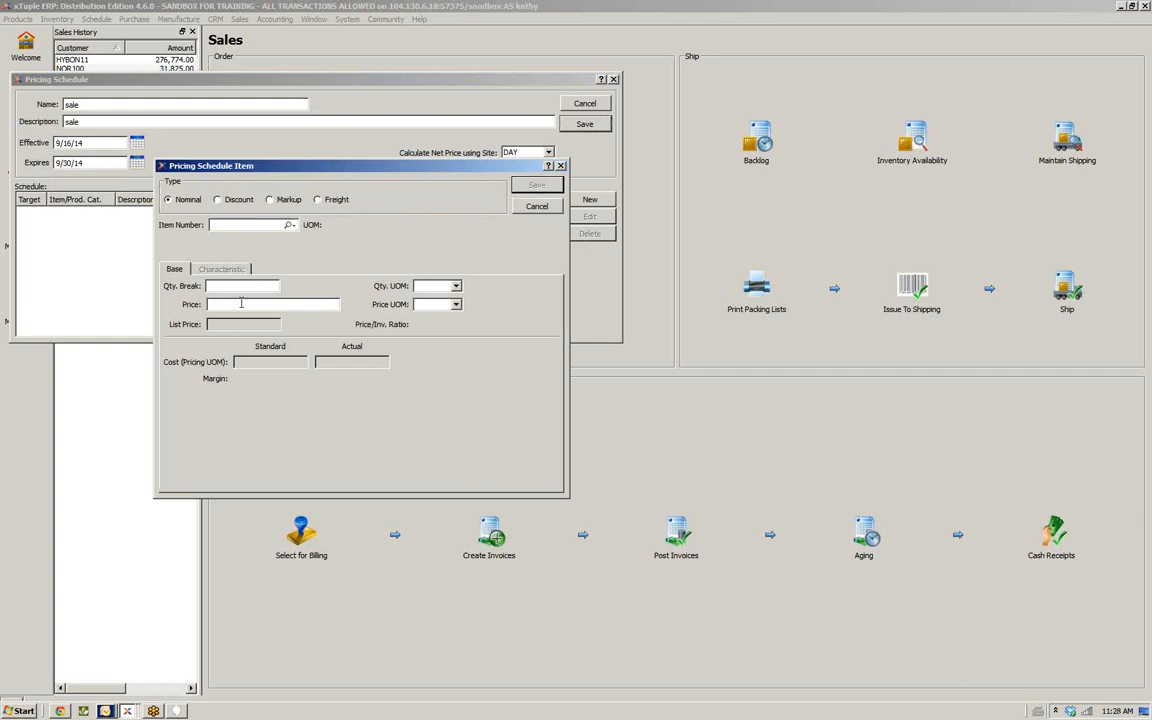
pyautogui.click(289, 225)
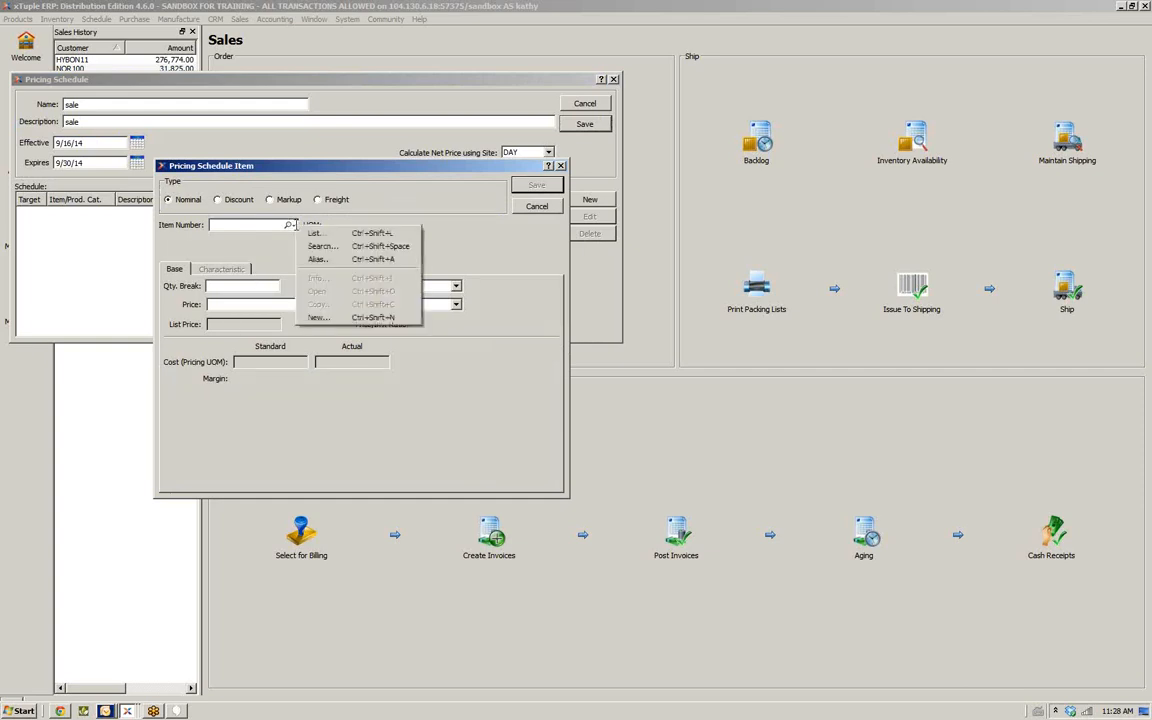
pyautogui.click(330, 234)
pyautogui.doubleClick(243, 350)
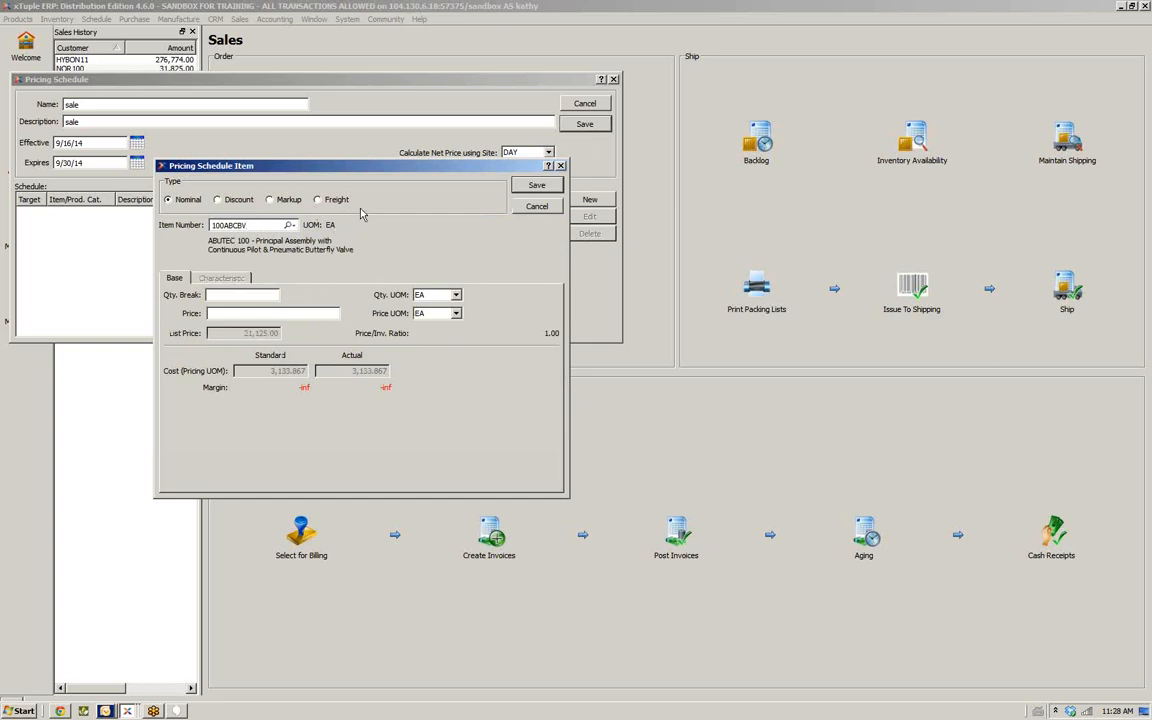
pyautogui.click(216, 292)
pyautogui.press('Tab')
pyautogui.write('10')
pyautogui.press('Tab')
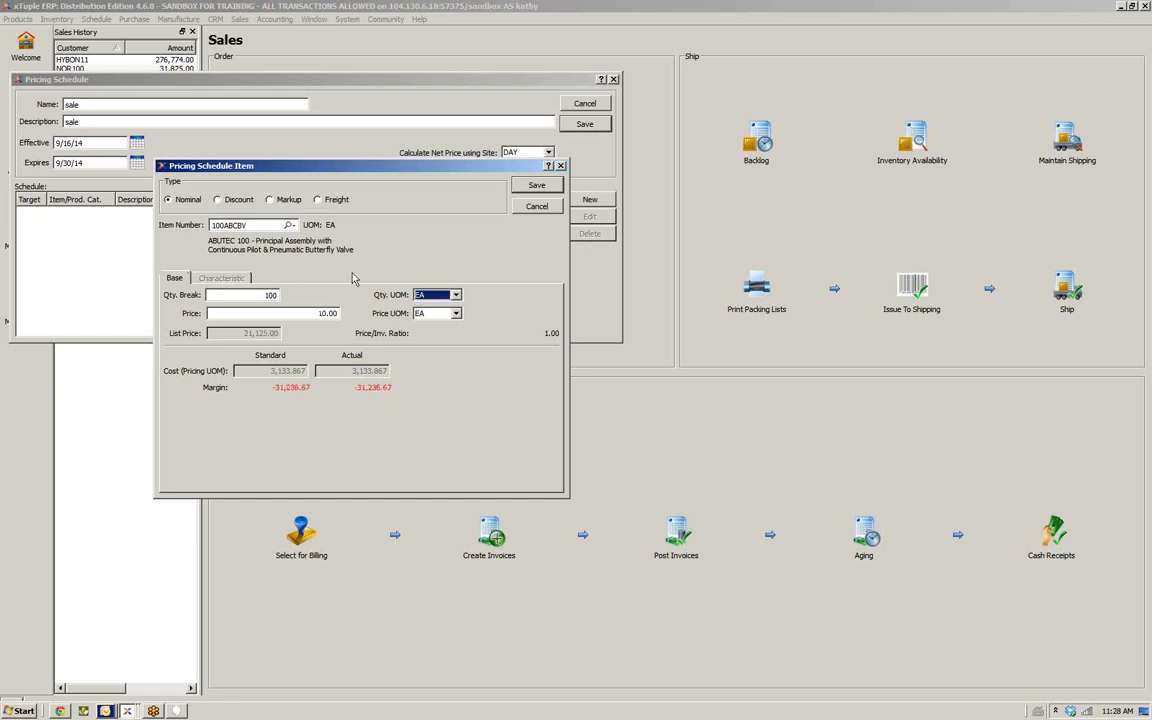
pyautogui.click(530, 187)
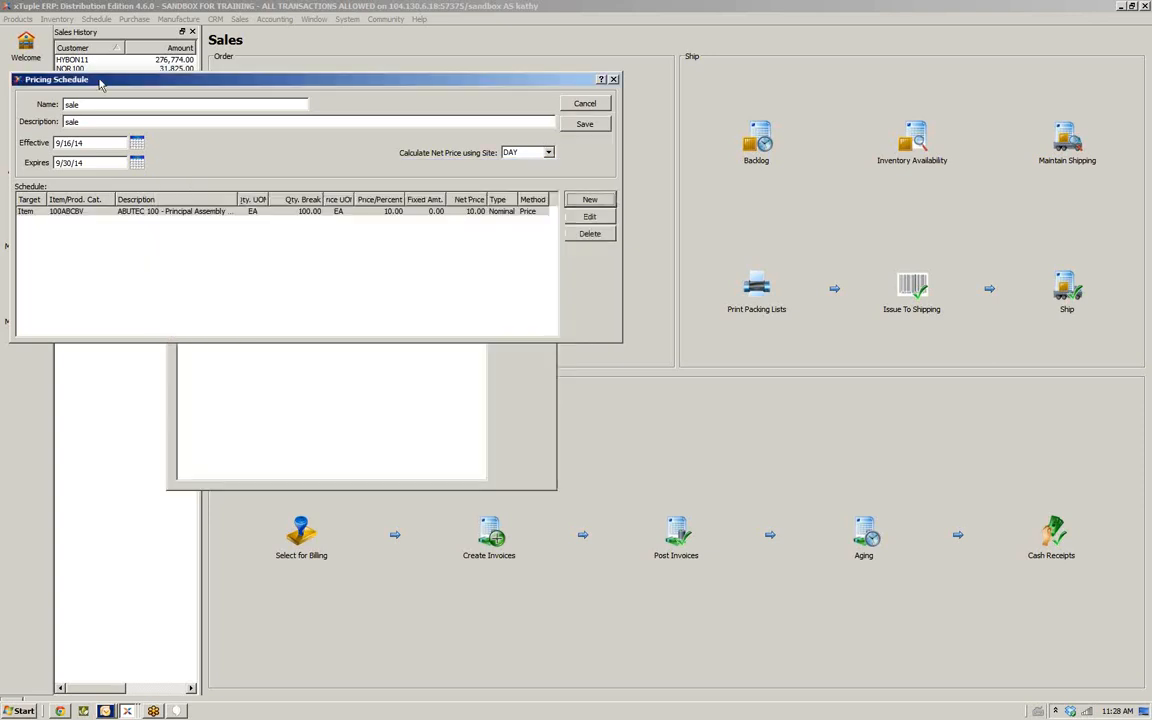
# Cancel the new pricing schedule and close the pricing schedules list
pyautogui.click(83, 215)
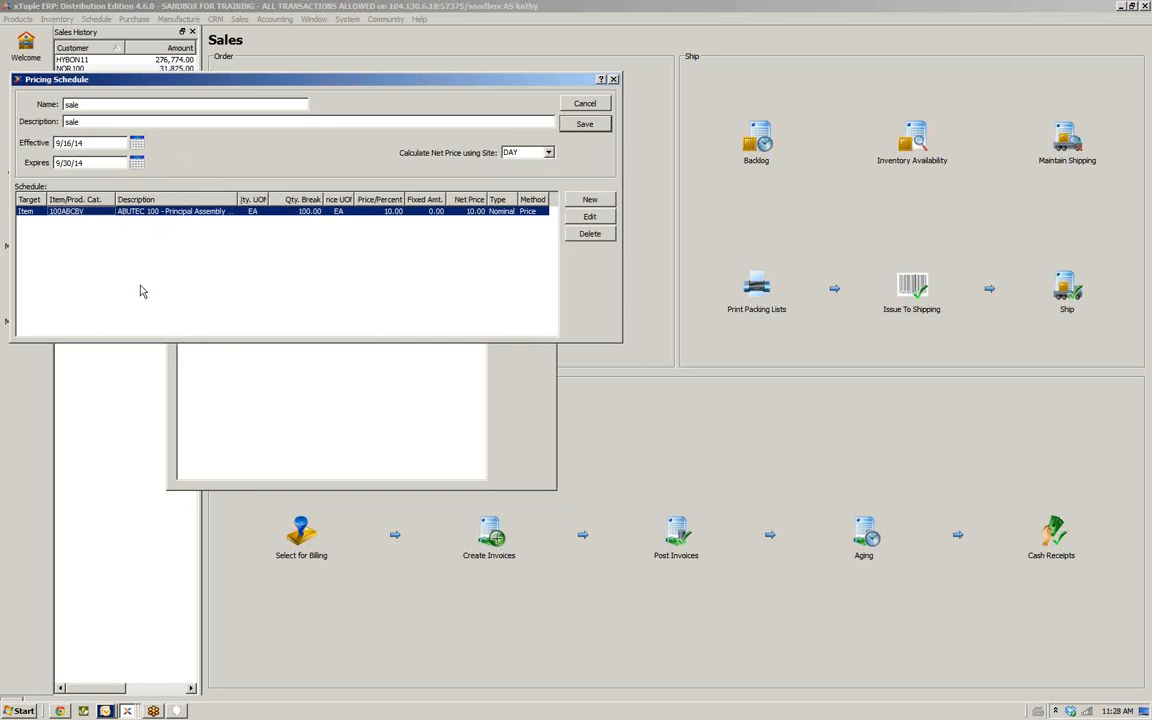
pyautogui.click(577, 107)
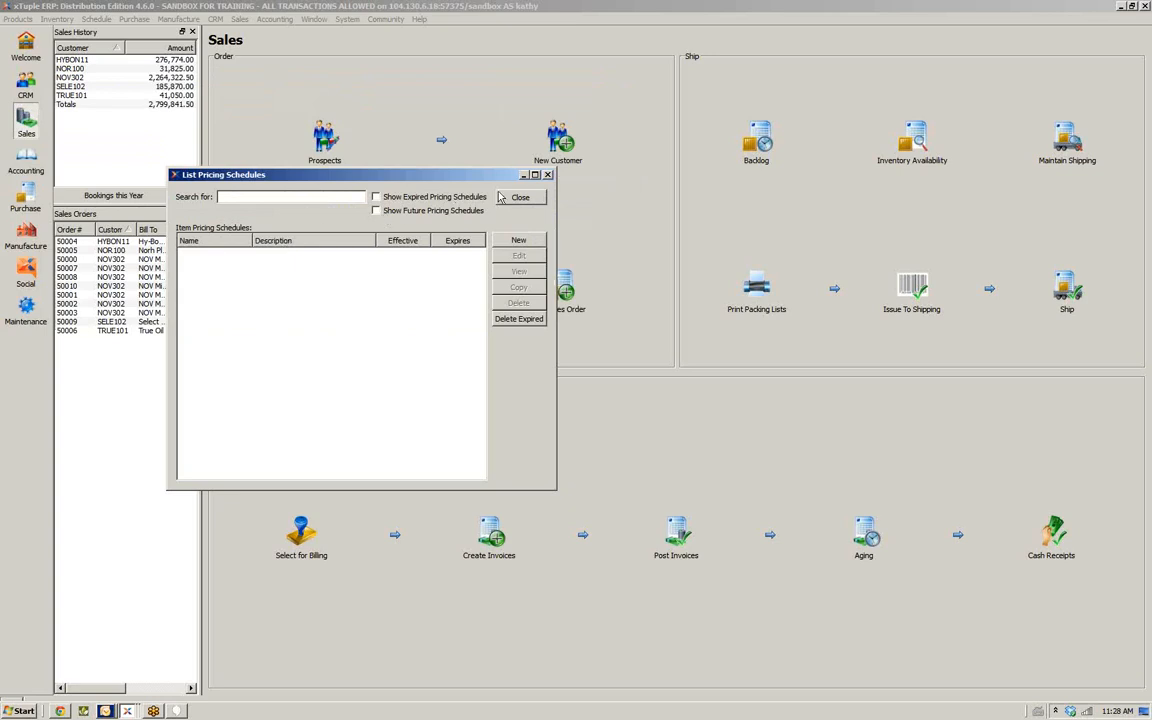
pyautogui.click(502, 197)
# Open the item list price for item 100ABC and save it
pyautogui.click(216, 20)
pyautogui.moveTo(276, 164)
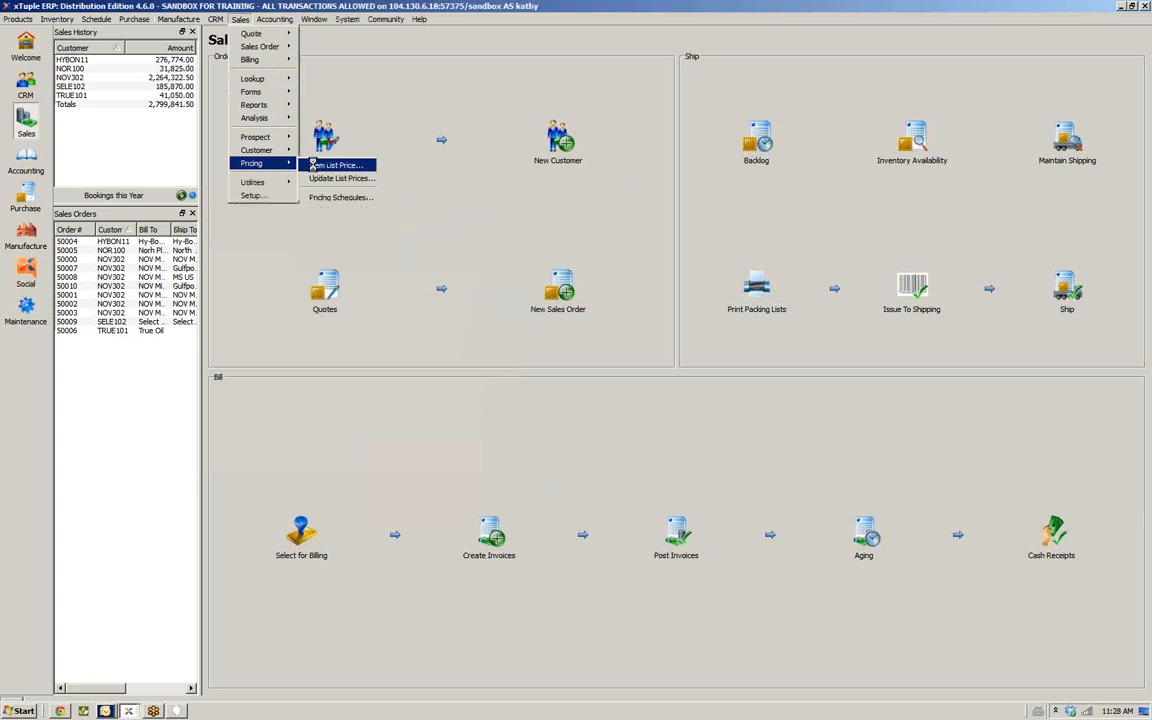
pyautogui.click(315, 167)
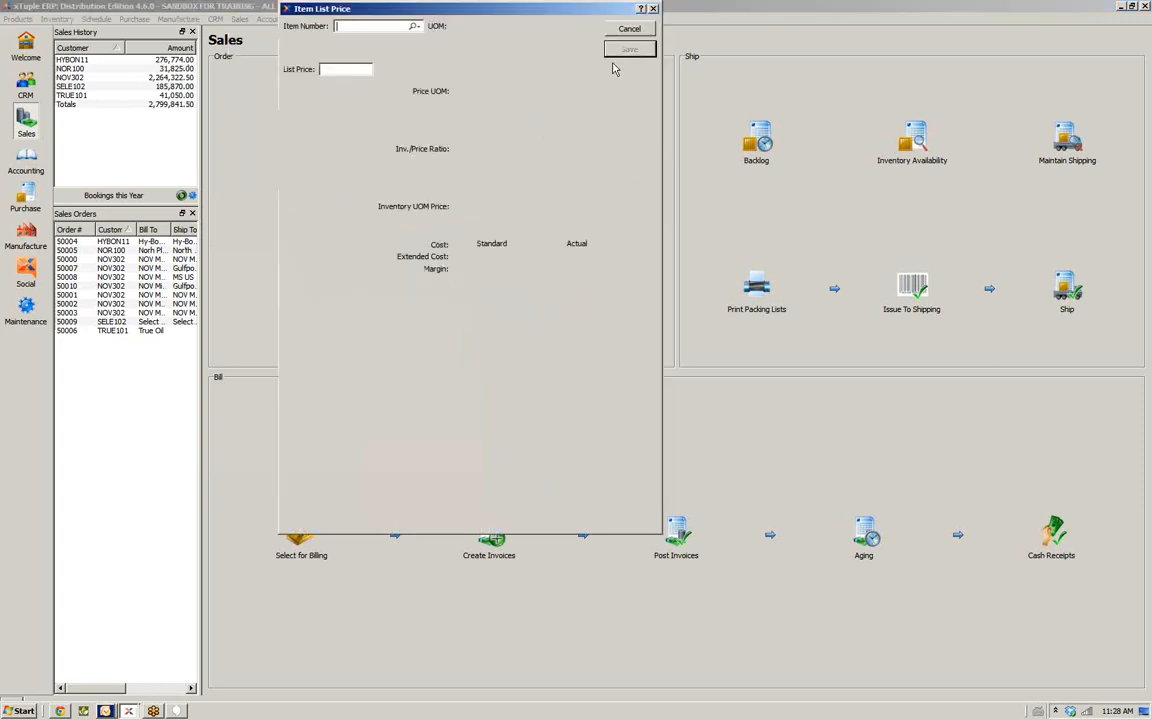
pyautogui.click(414, 26)
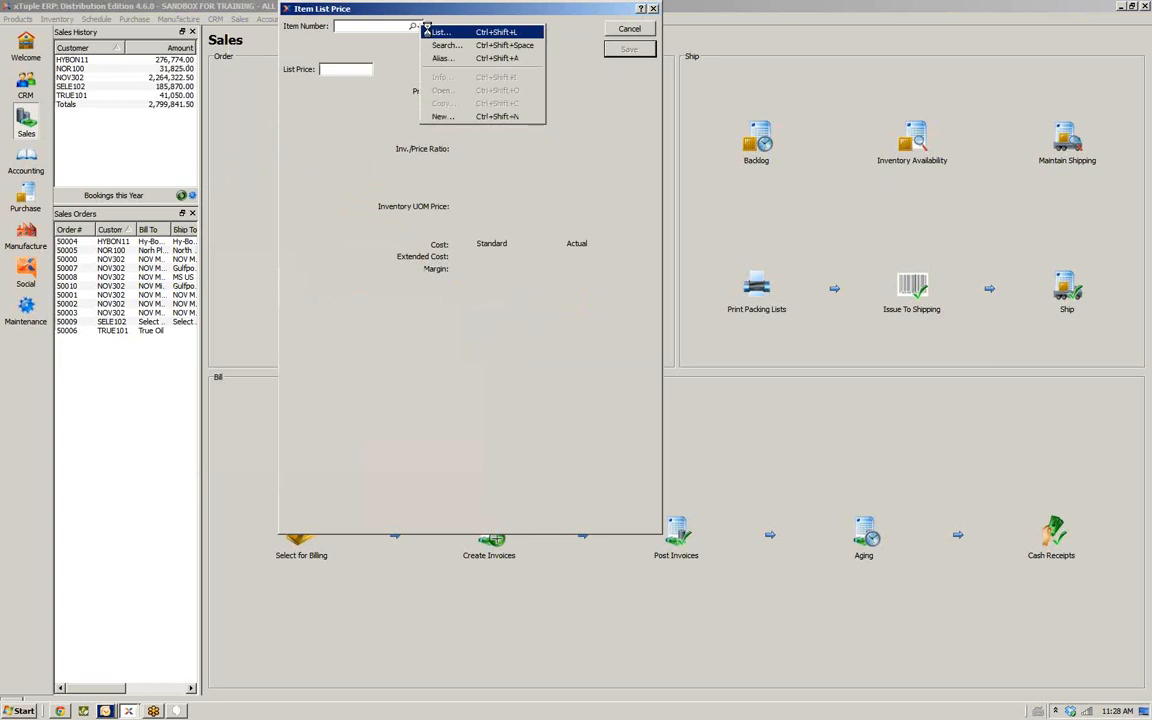
pyautogui.click(429, 33)
pyautogui.click(335, 284)
pyautogui.doubleClick(335, 284)
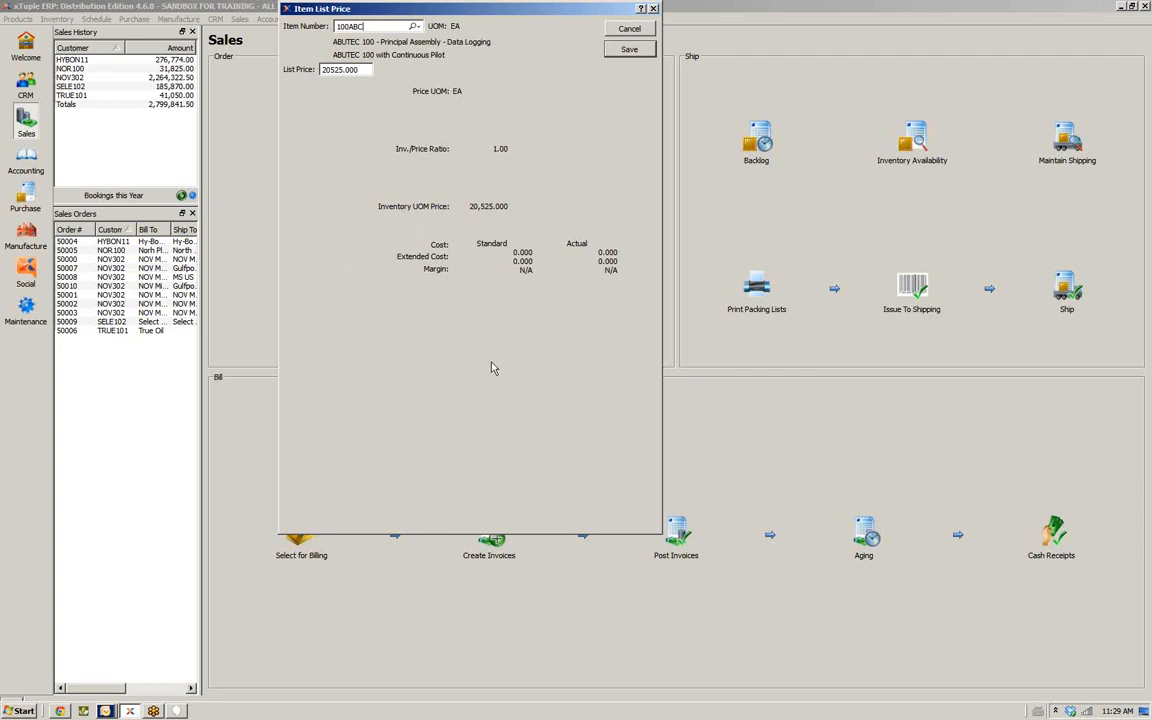
pyautogui.click(628, 51)
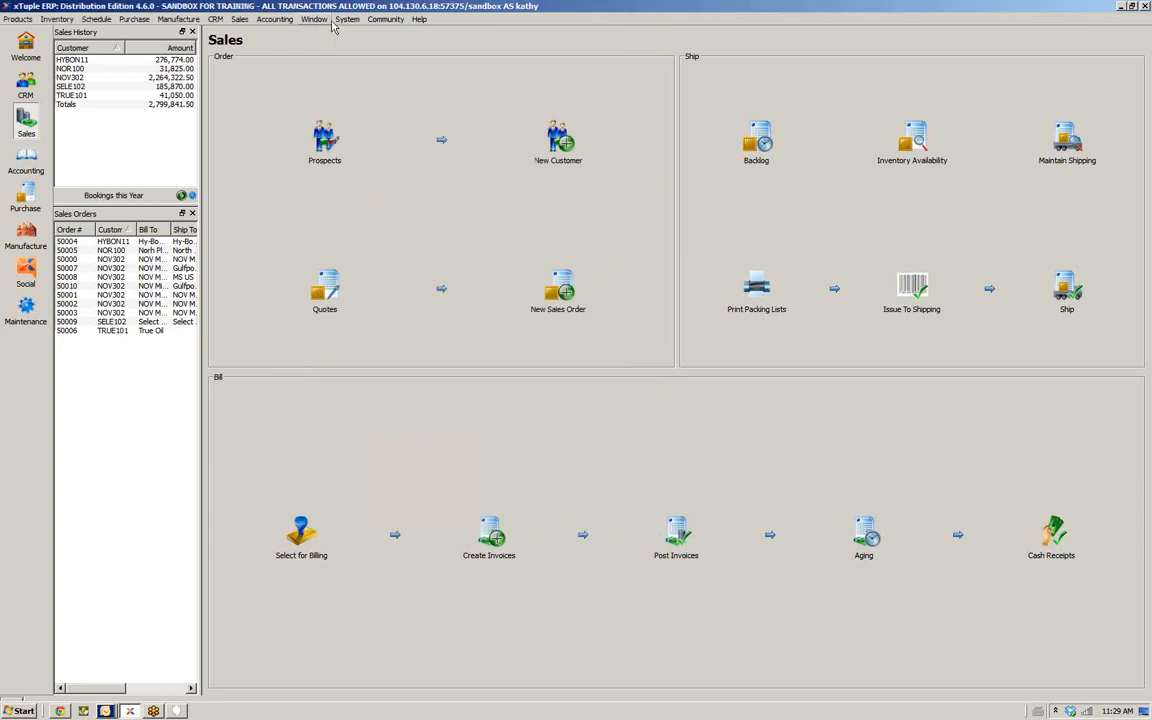
# Explore the product category and update-by options for updating list prices, and cancel the dialog
pyautogui.click(240, 19)
pyautogui.moveTo(270, 164)
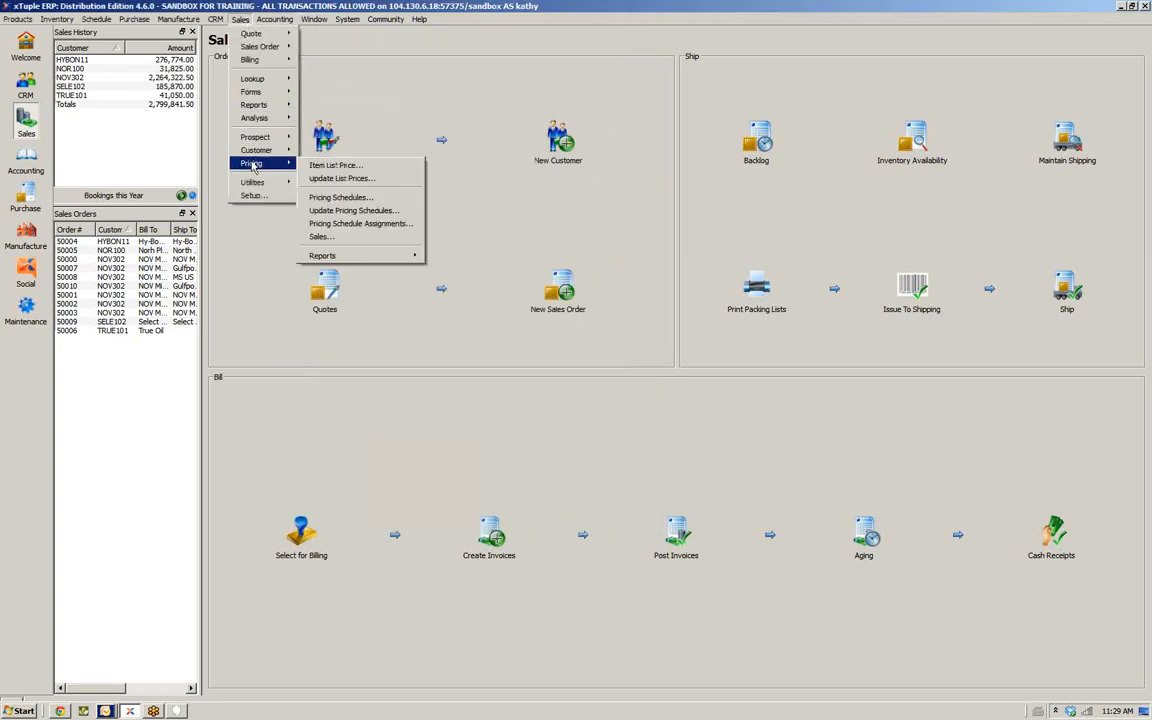
pyautogui.click(315, 179)
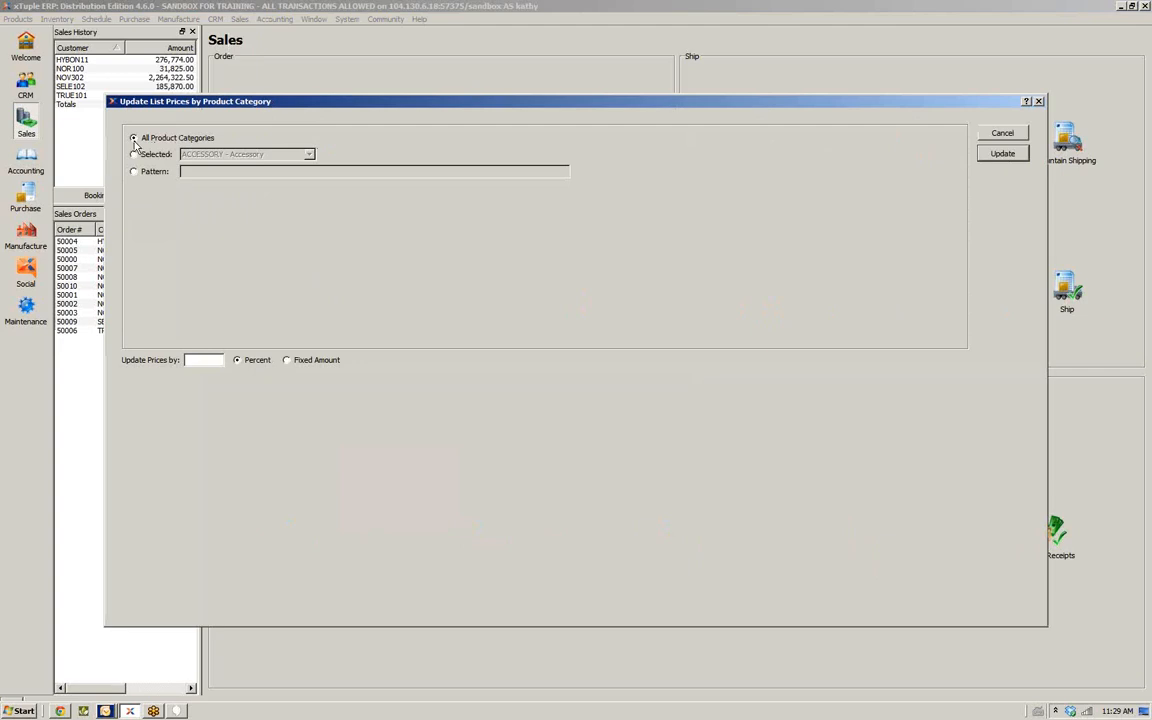
pyautogui.click(205, 362)
pyautogui.click(237, 360)
pyautogui.click(133, 155)
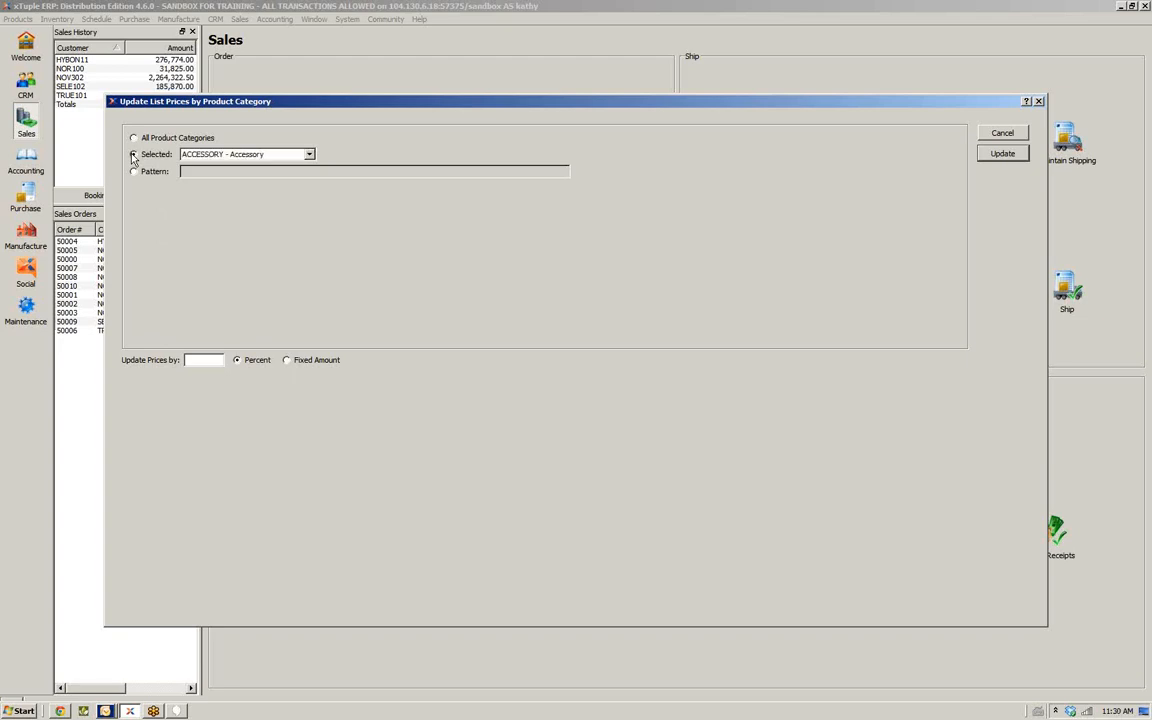
pyautogui.click(310, 156)
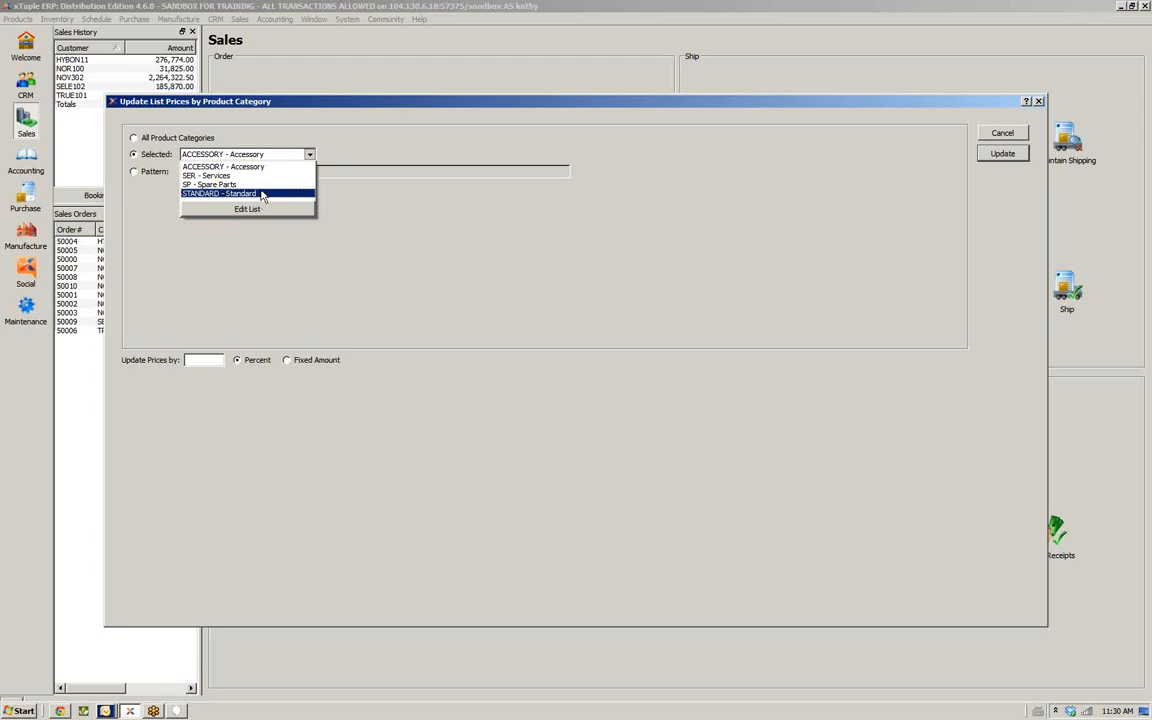
pyautogui.click(240, 164)
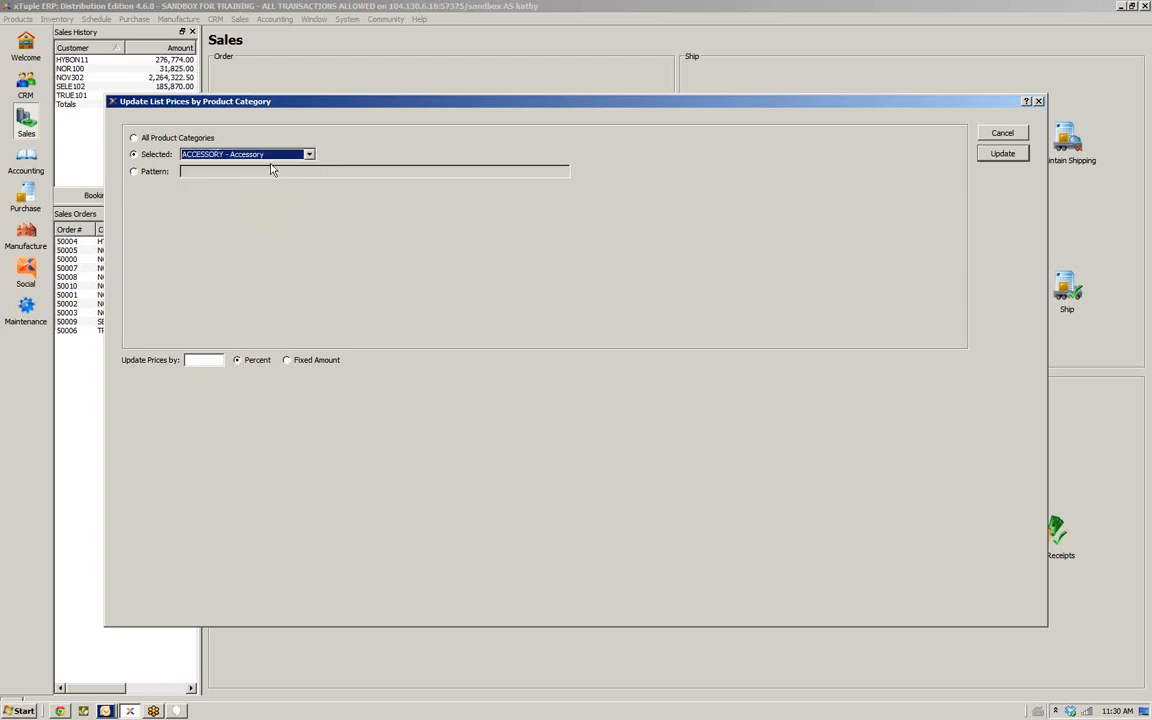
pyautogui.click(134, 172)
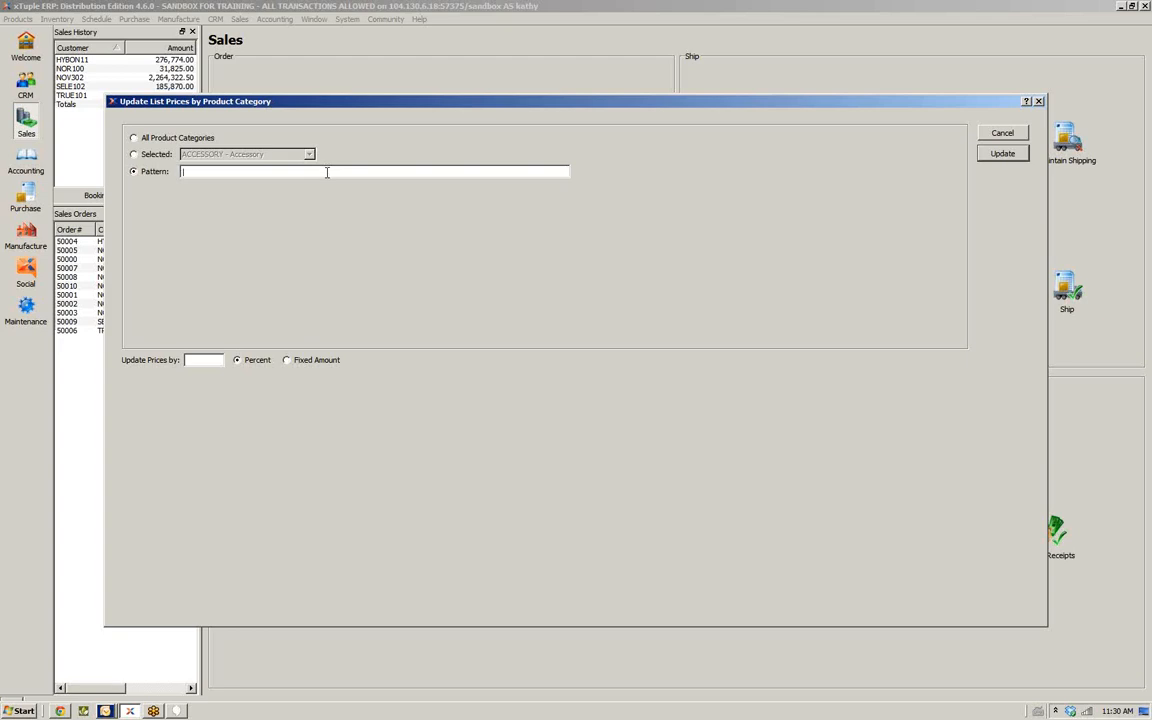
pyautogui.click(327, 172)
pyautogui.click(134, 138)
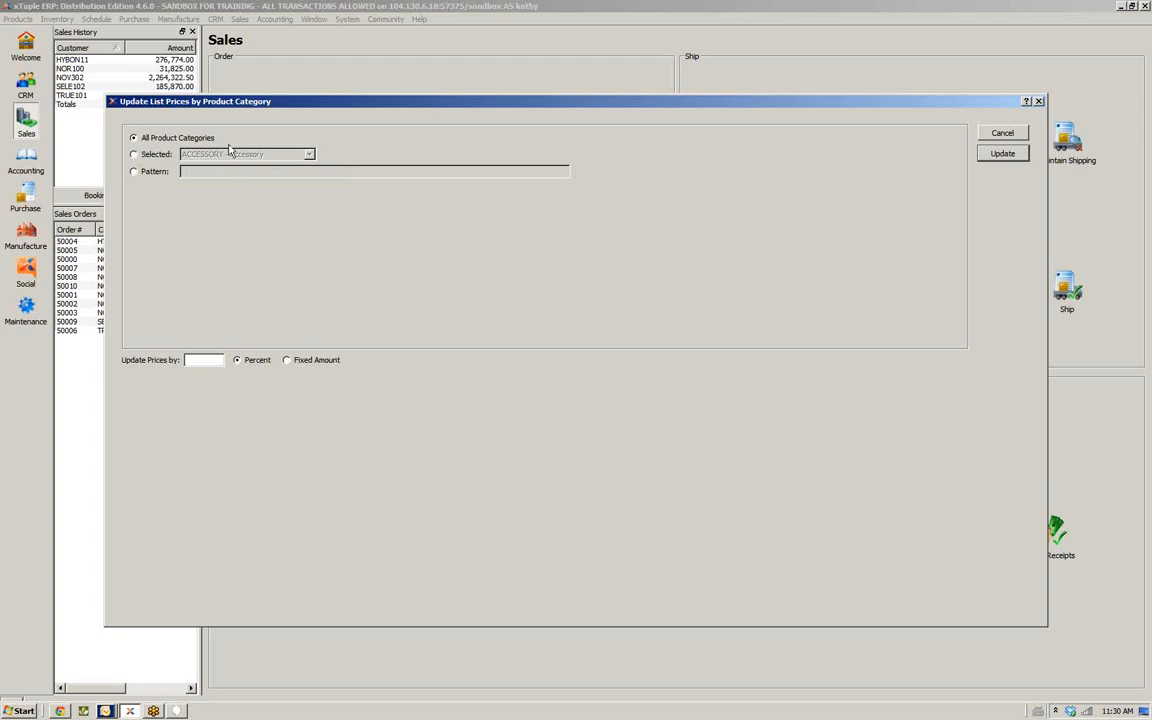
pyautogui.click(1002, 133)
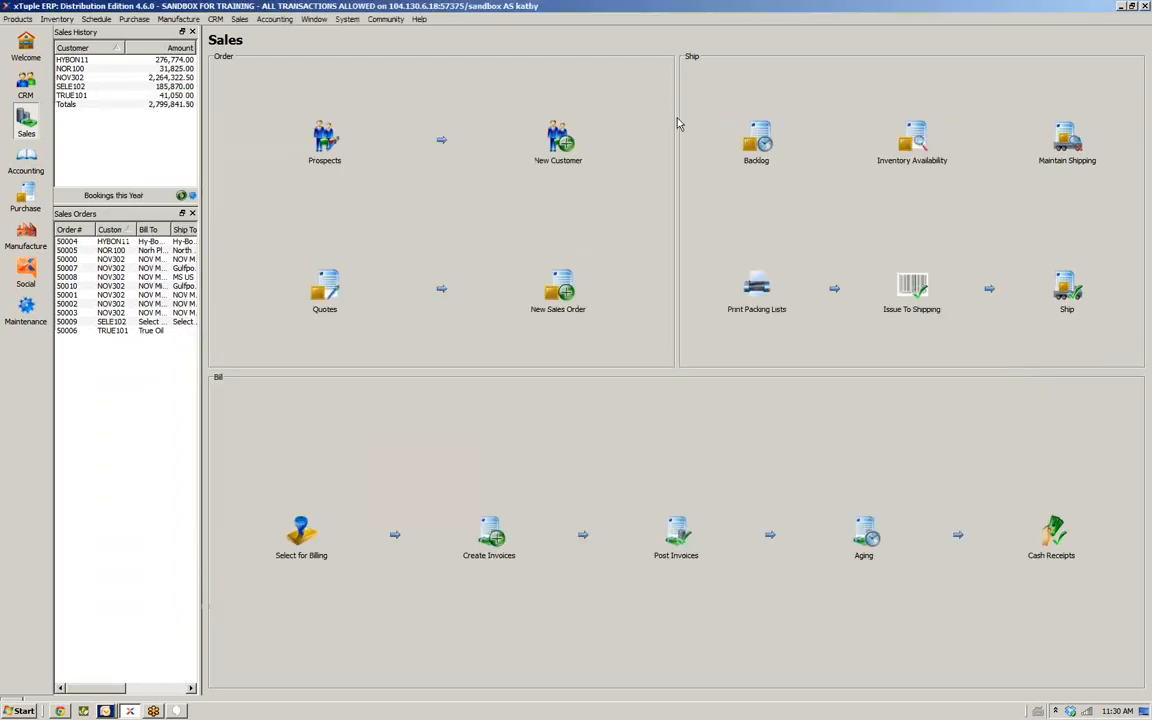
# Open Update Pricing Schedules and cancel it
pyautogui.click(238, 19)
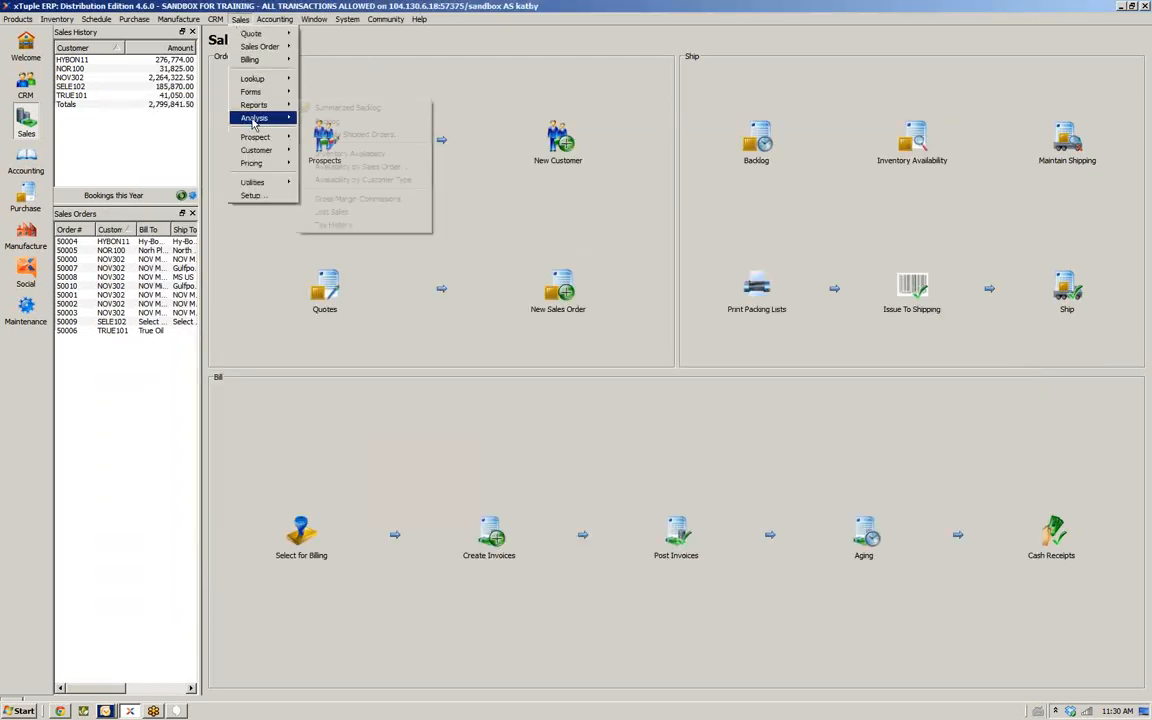
pyautogui.moveTo(255, 163)
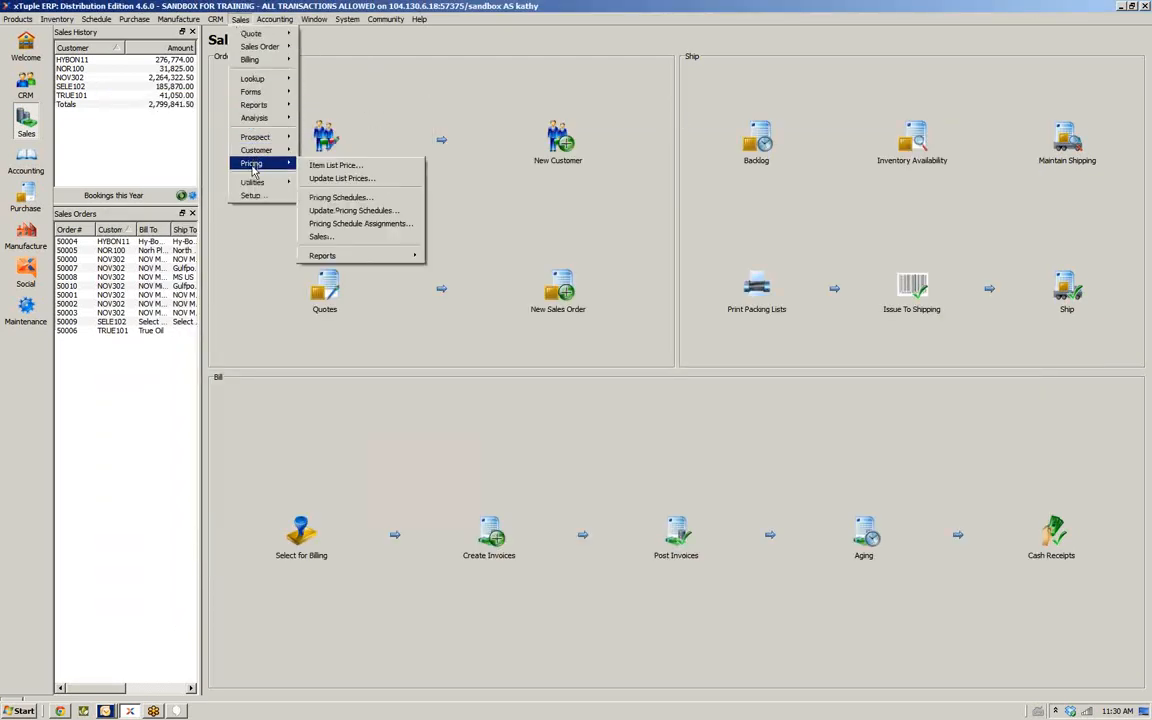
pyautogui.click(369, 212)
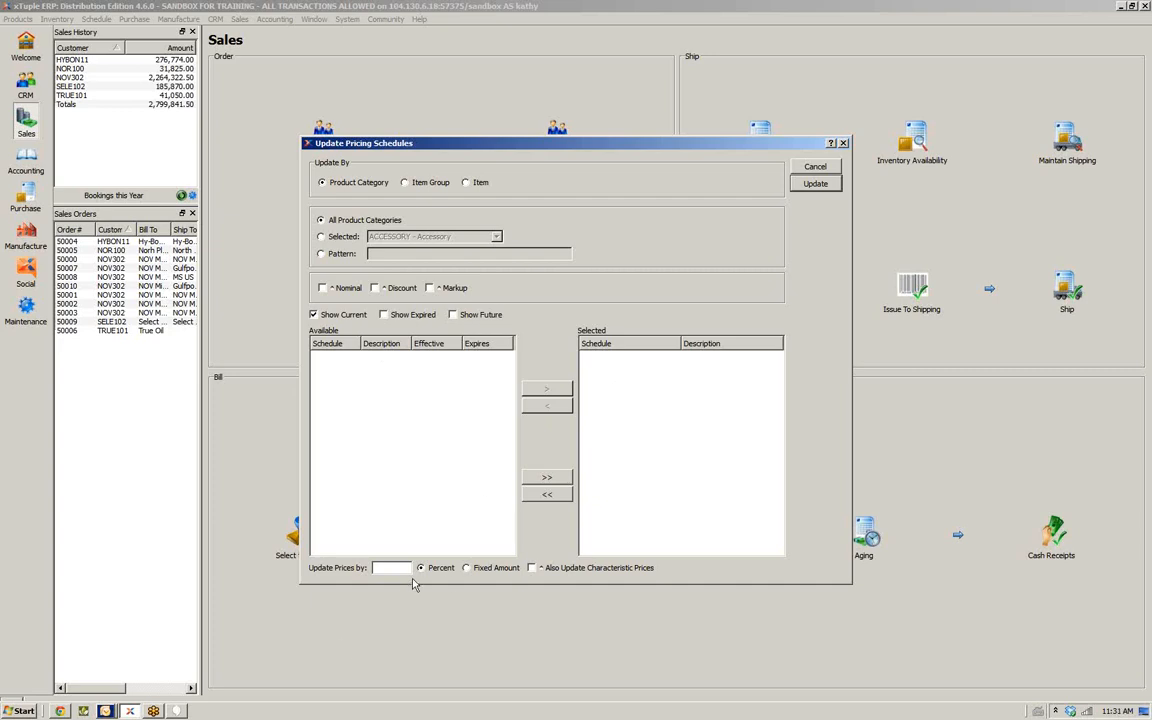
pyautogui.click(822, 166)
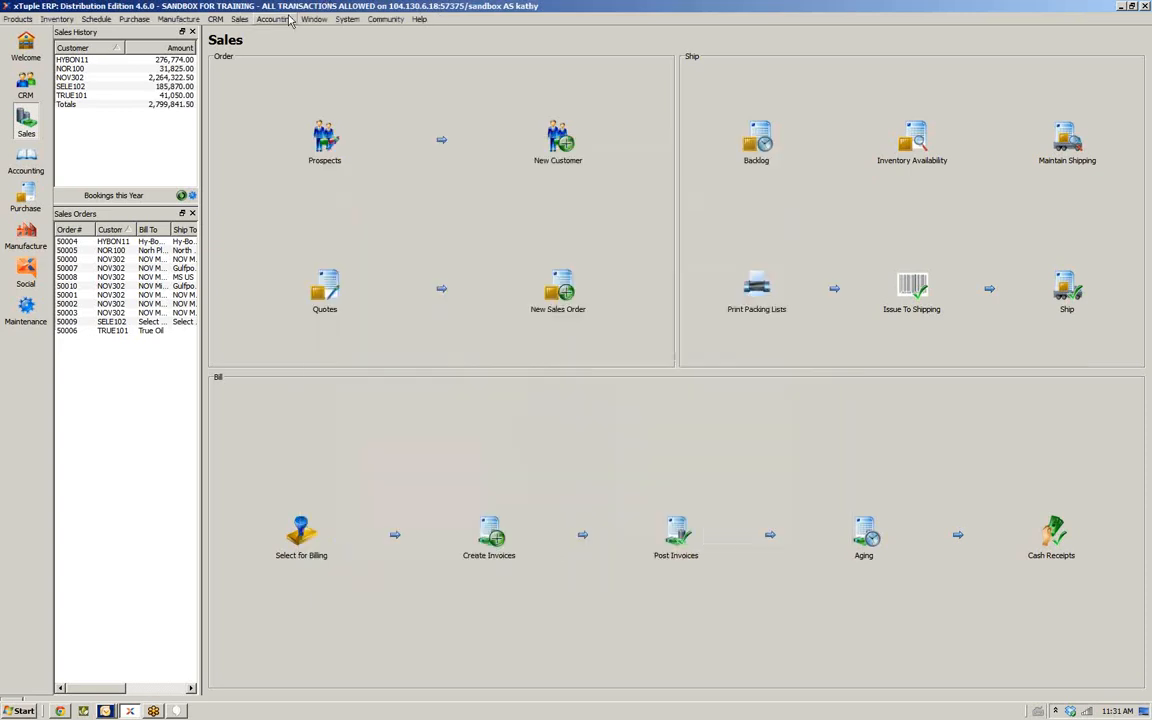
# Open the list of pricing schedule assignments
pyautogui.click(240, 20)
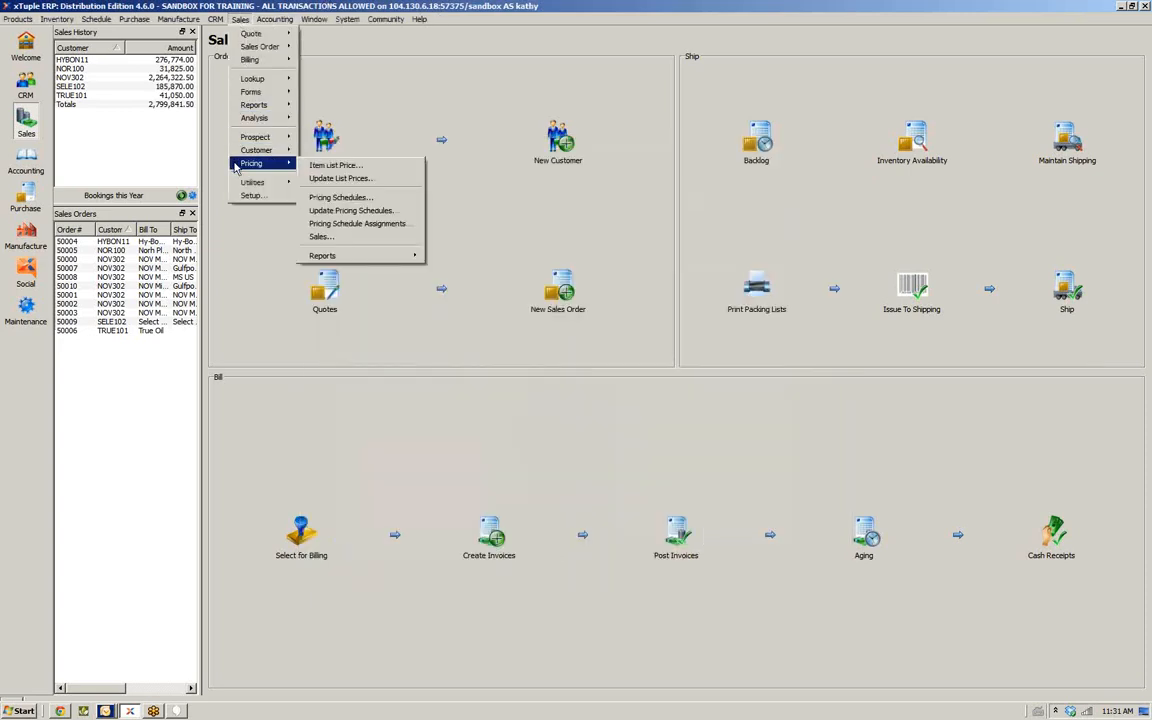
pyautogui.click(313, 225)
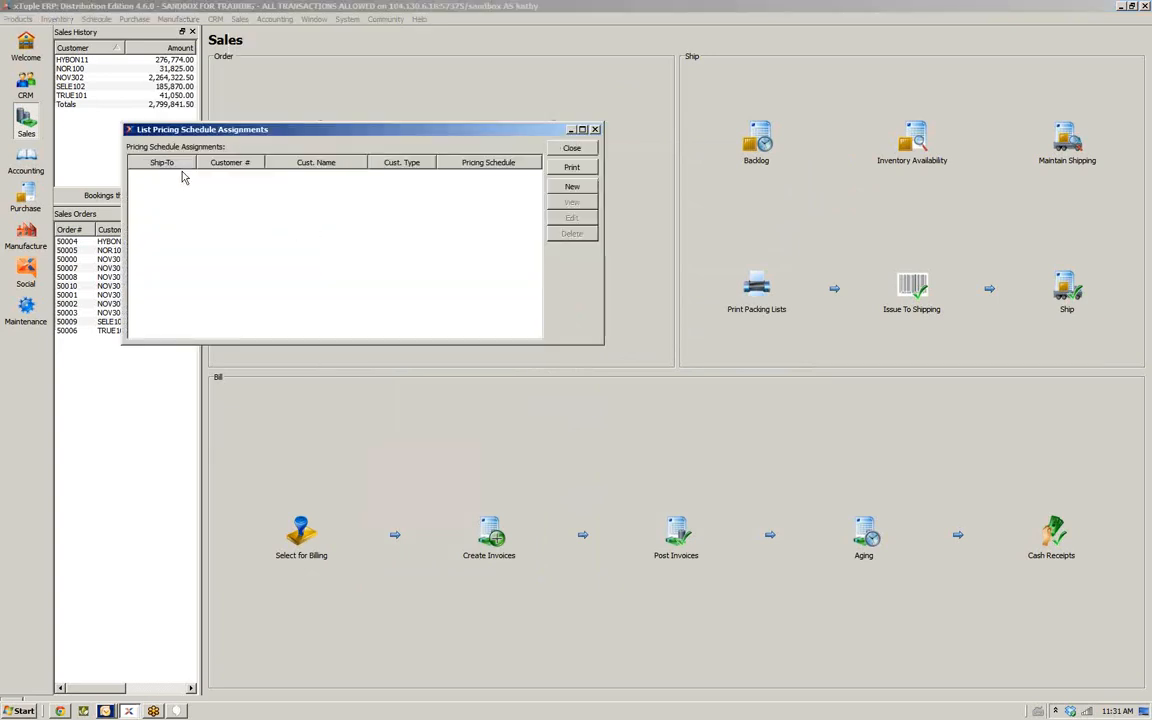
# Start a new pricing schedule assignment for customer BON307, browse the pricing schedule choices, then cancel it and close the assignments list
pyautogui.click(570, 187)
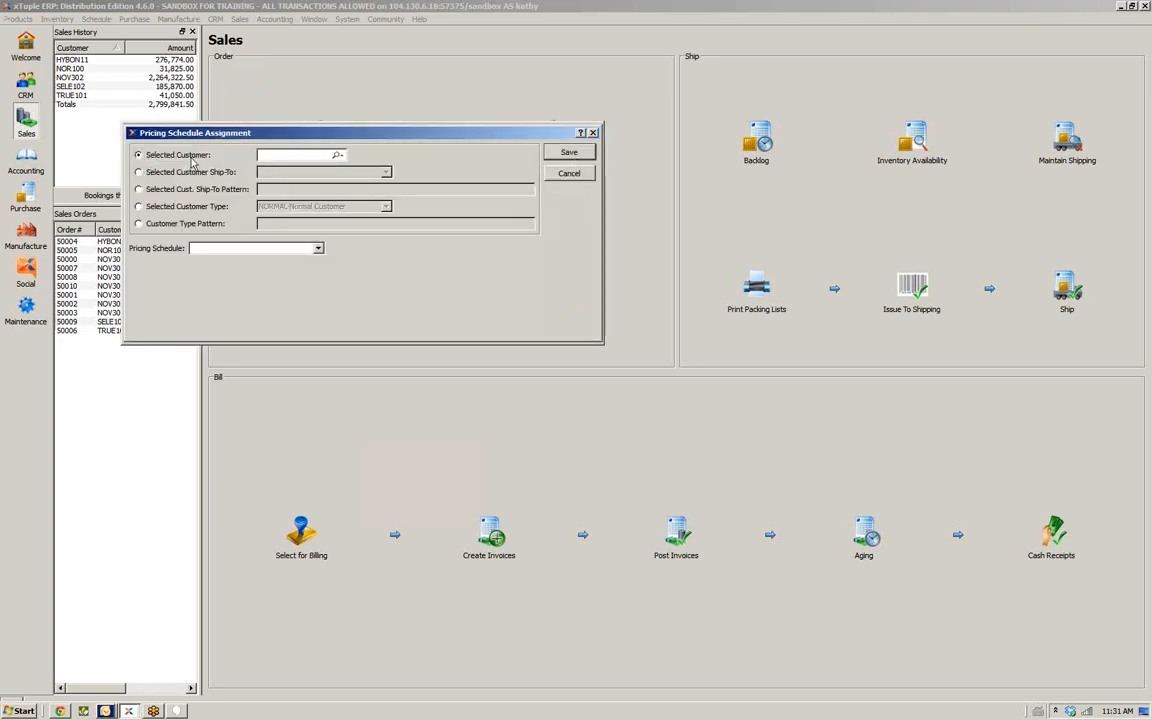
pyautogui.click(338, 156)
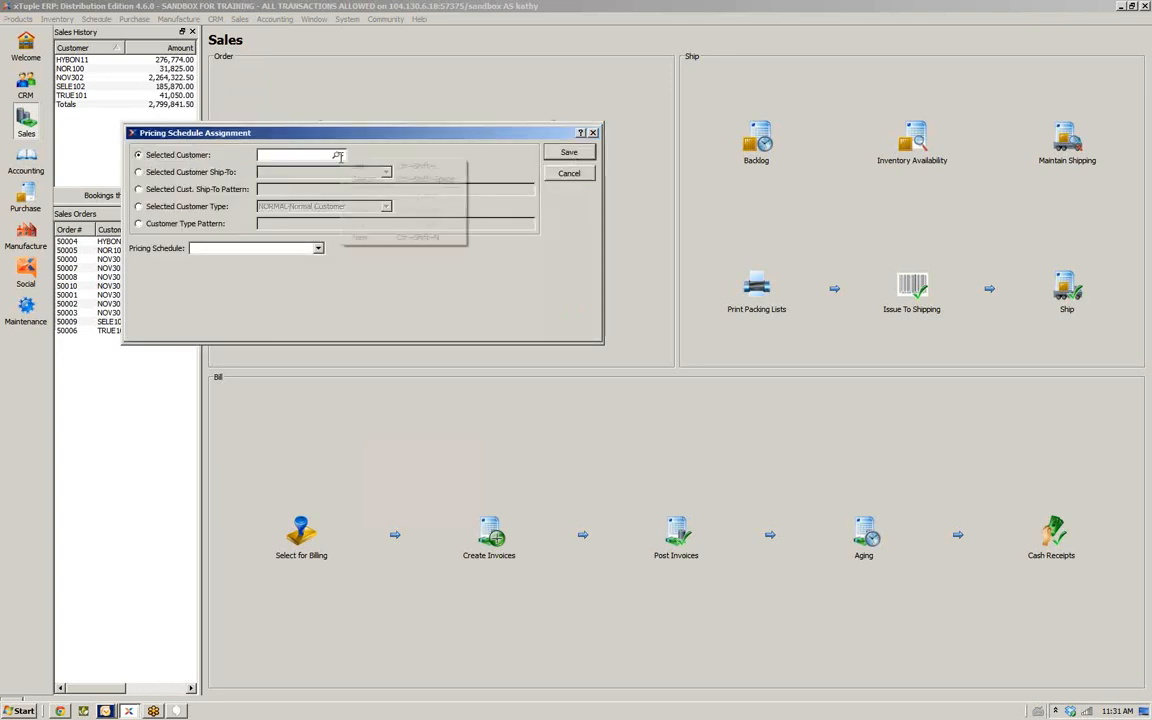
pyautogui.click(355, 177)
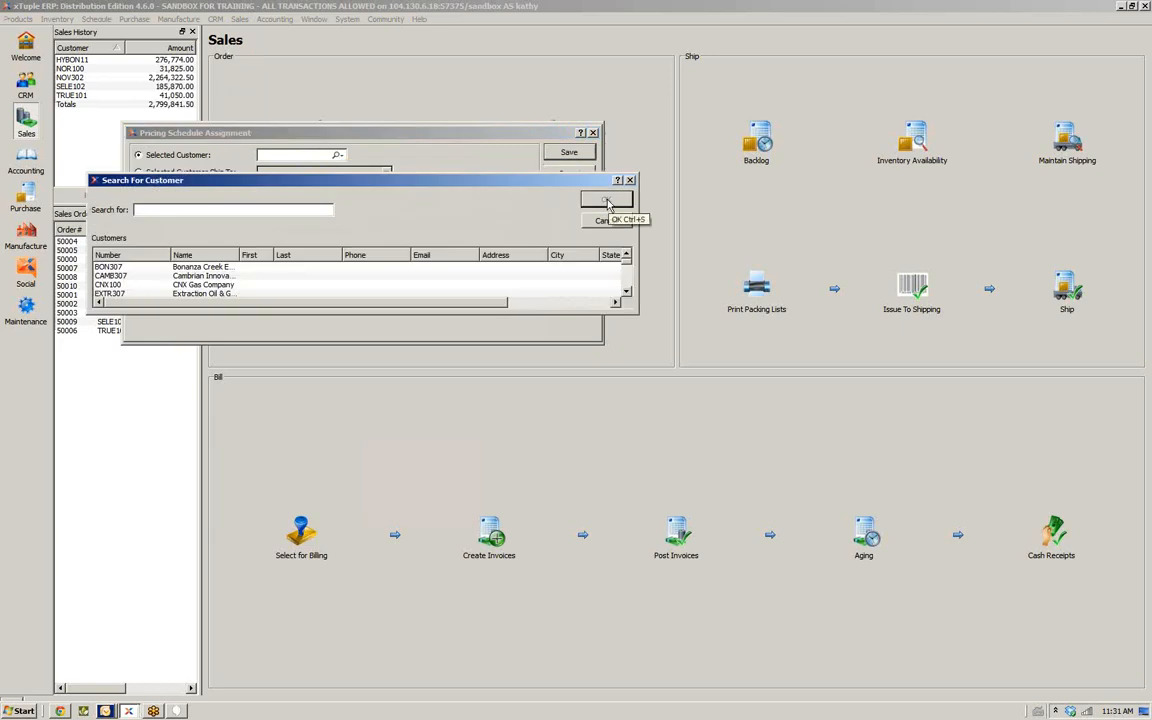
pyautogui.doubleClick(190, 267)
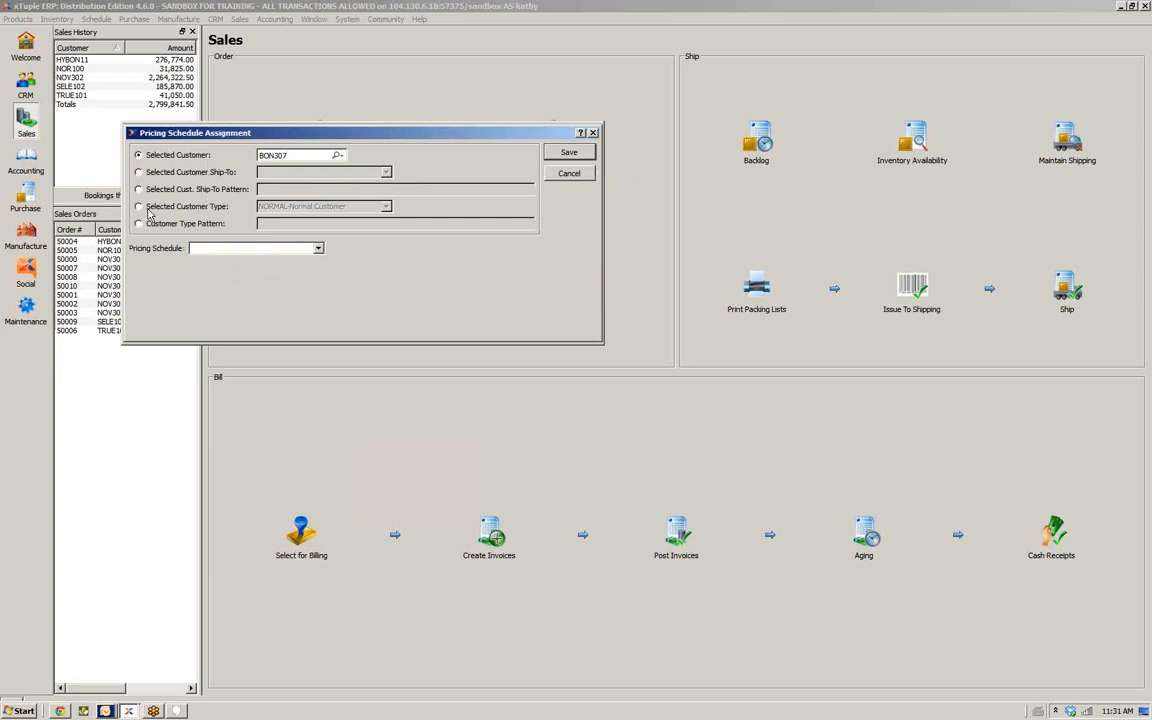
pyautogui.click(318, 249)
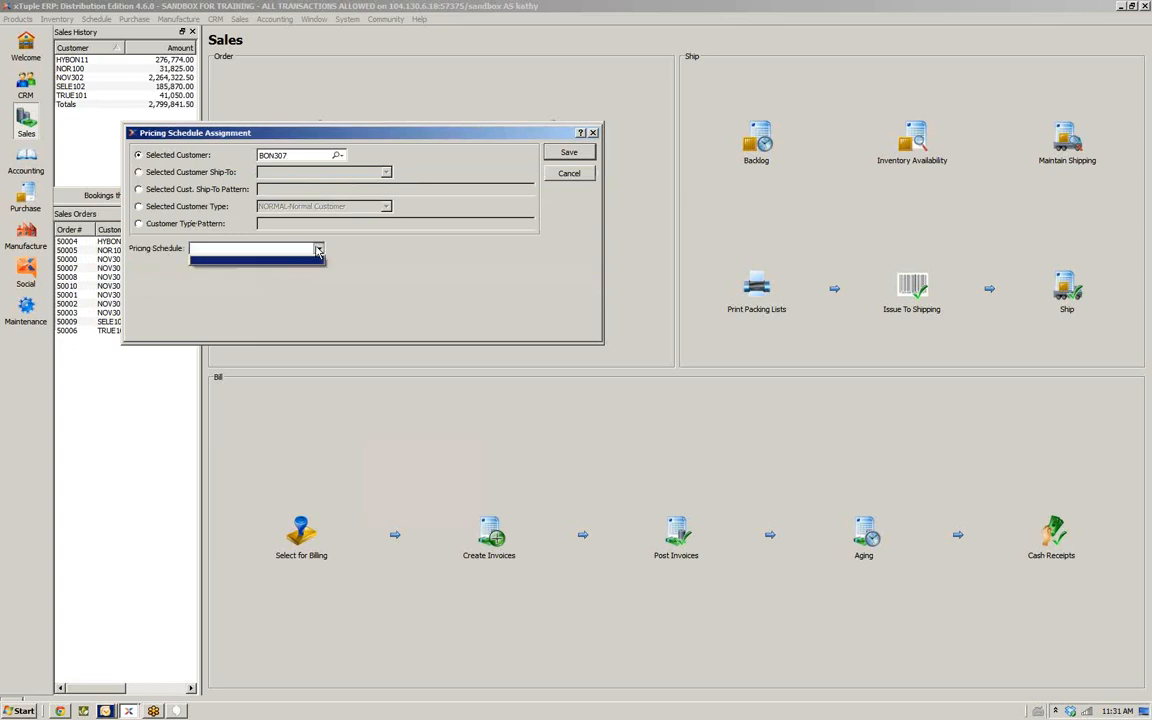
pyautogui.click(291, 263)
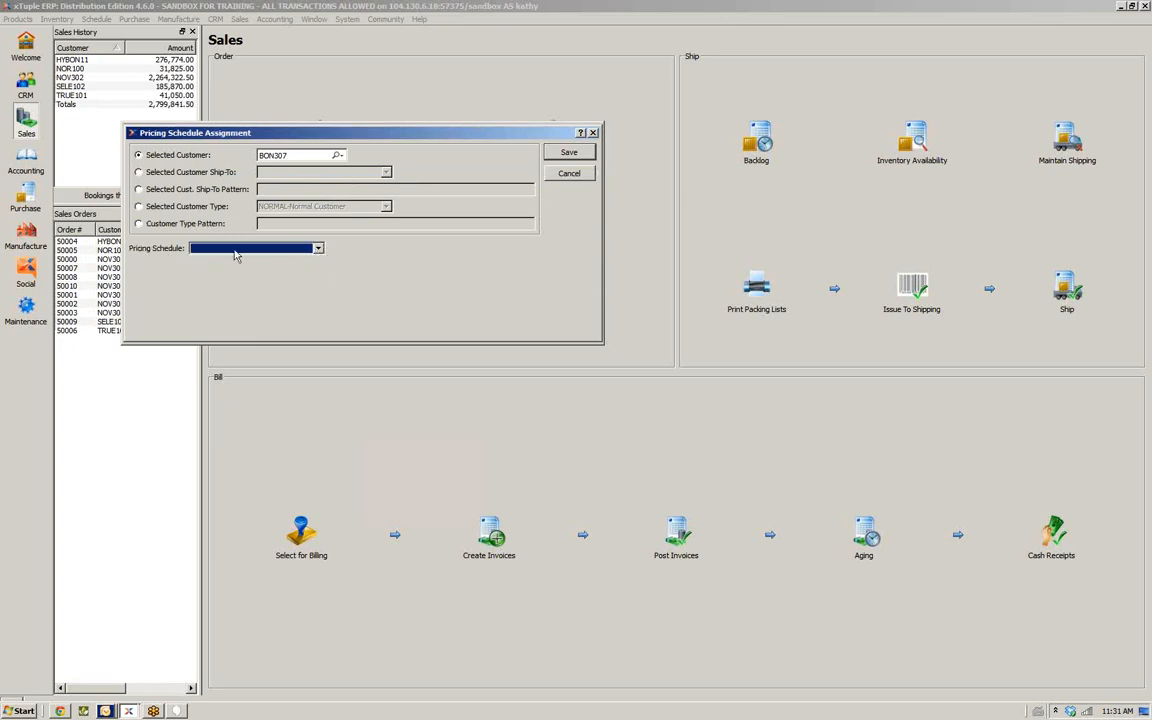
pyautogui.click(570, 178)
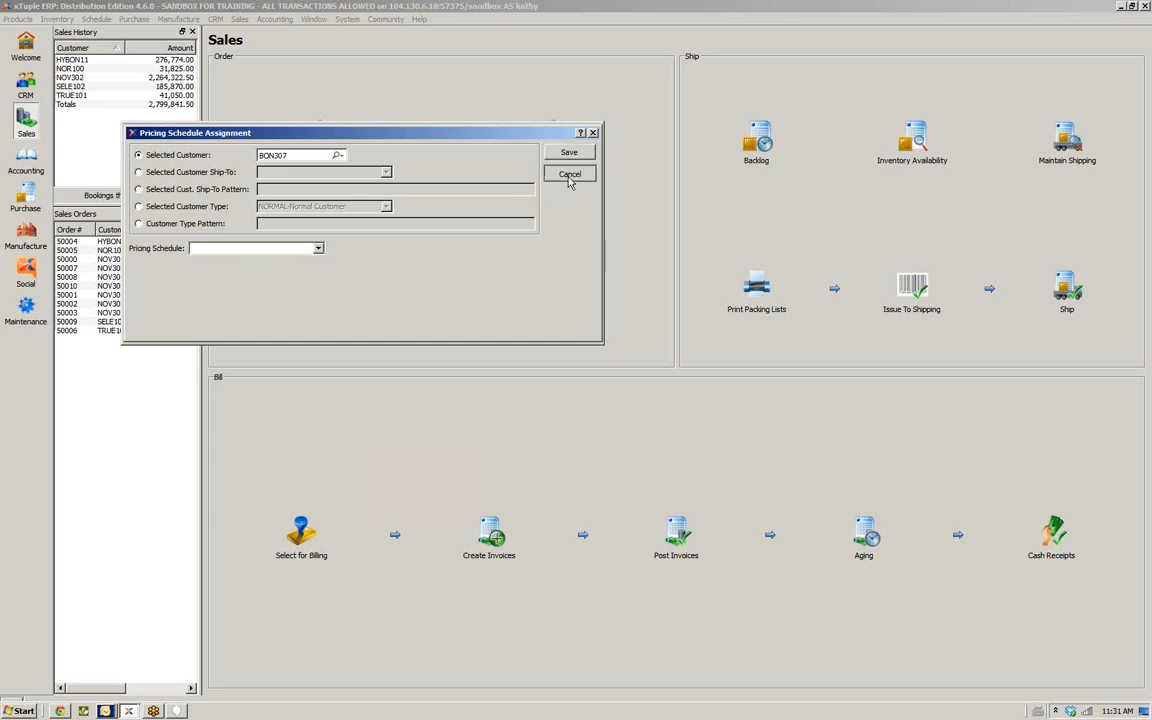
pyautogui.click(569, 177)
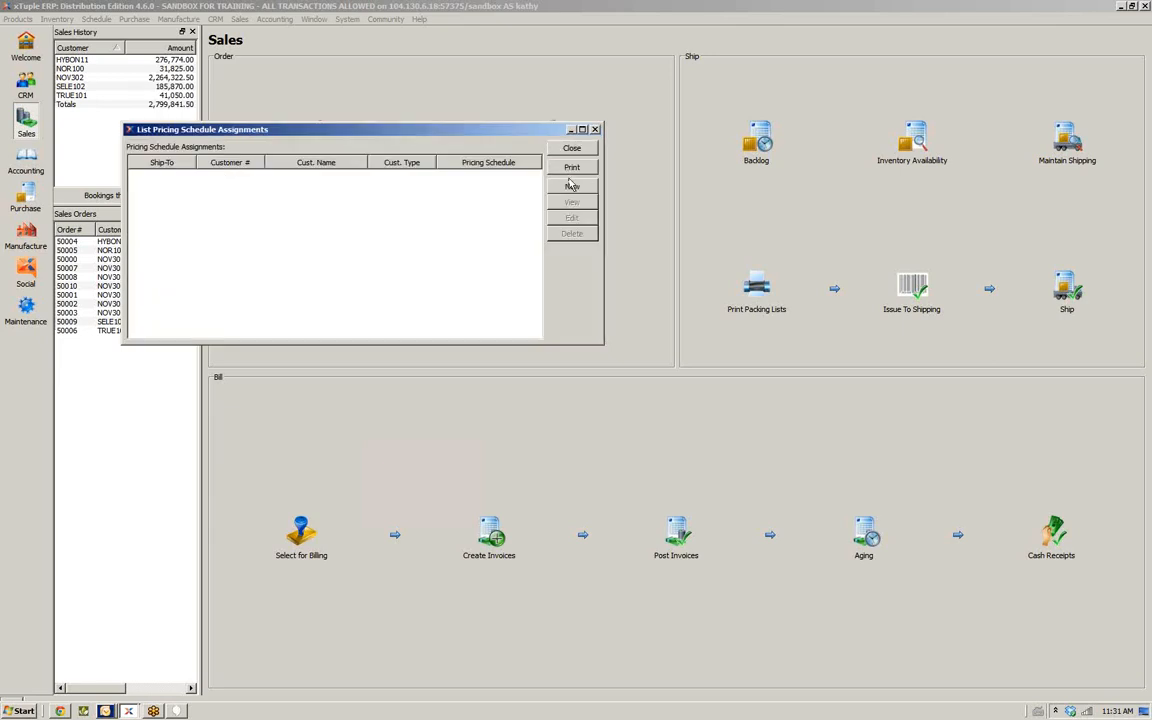
pyautogui.click(573, 148)
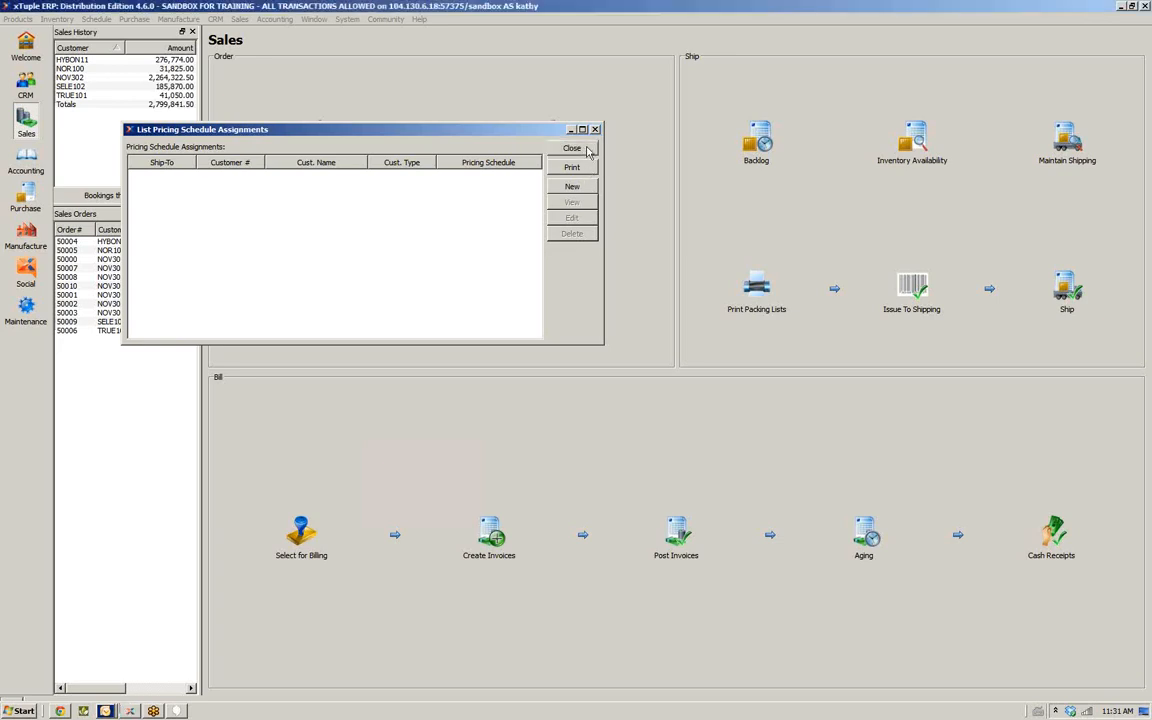
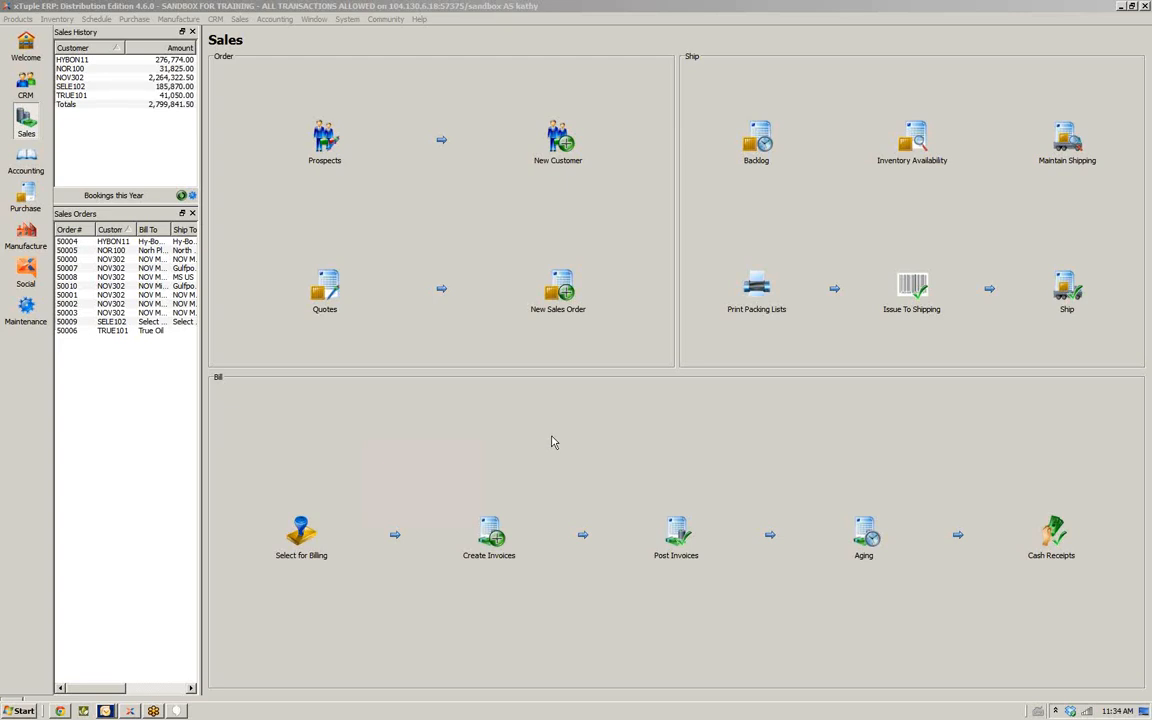
# Switch to the CRM workspace, open the Customer Workbench and load customer CAMB307 from the customer list
pyautogui.click(678, 414)
pyautogui.click(24, 120)
pyautogui.click(25, 90)
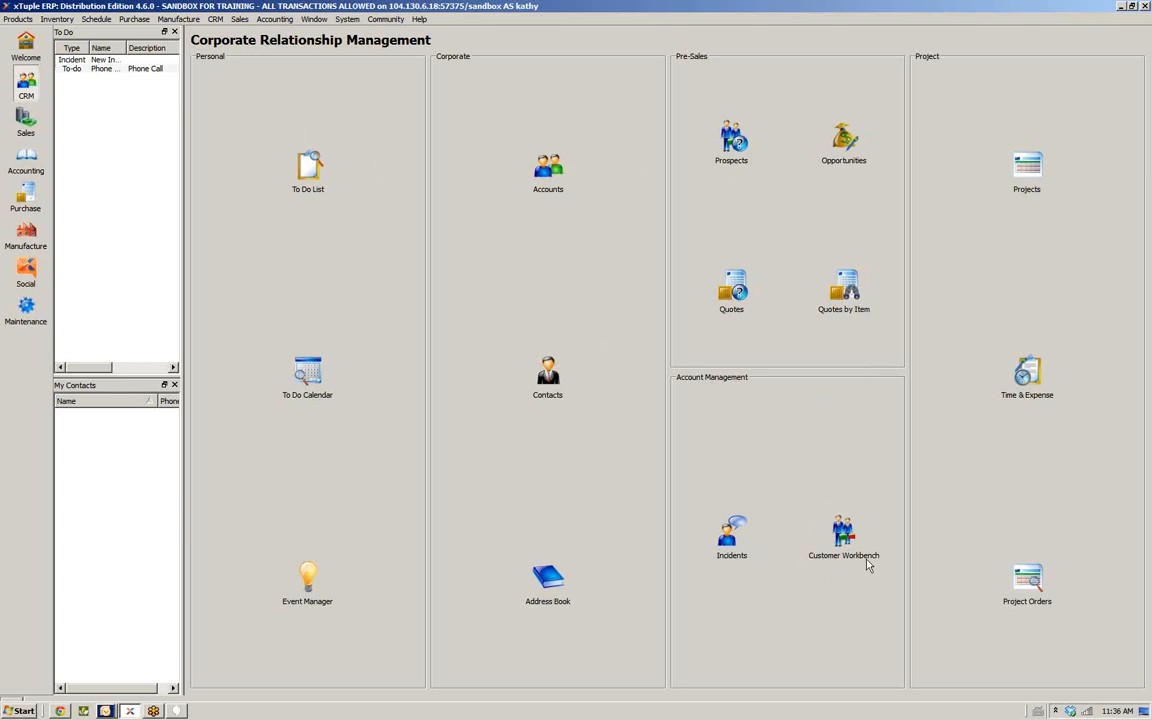
pyautogui.click(844, 536)
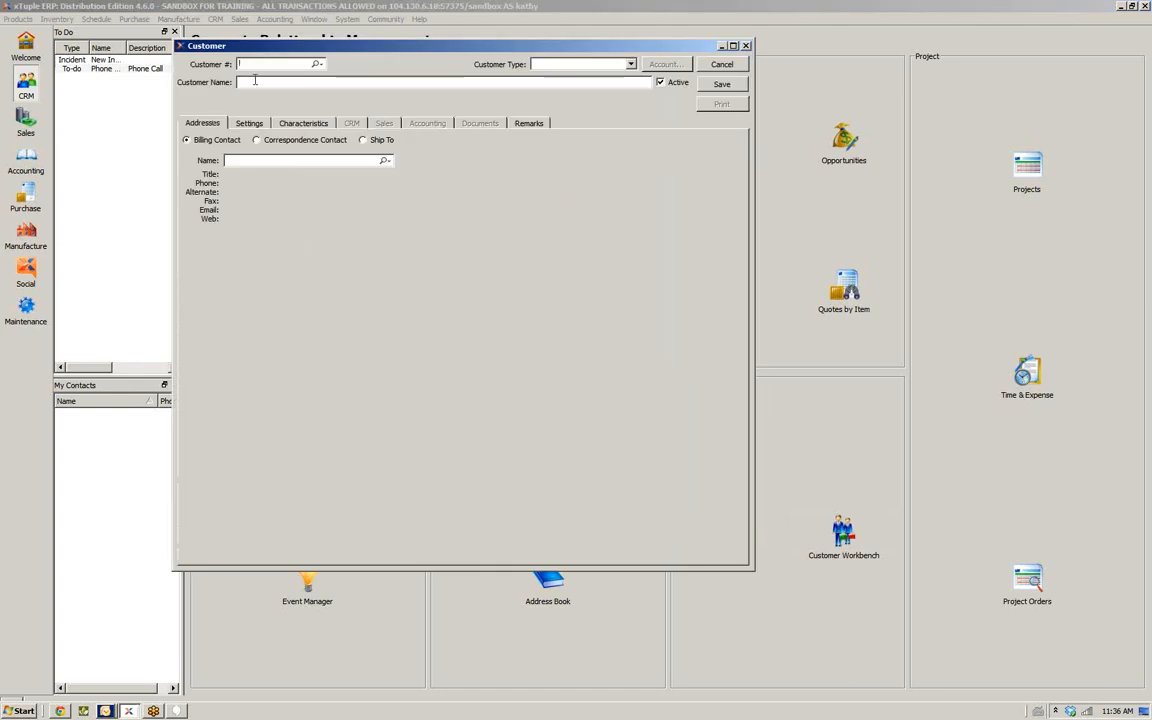
pyautogui.click(317, 63)
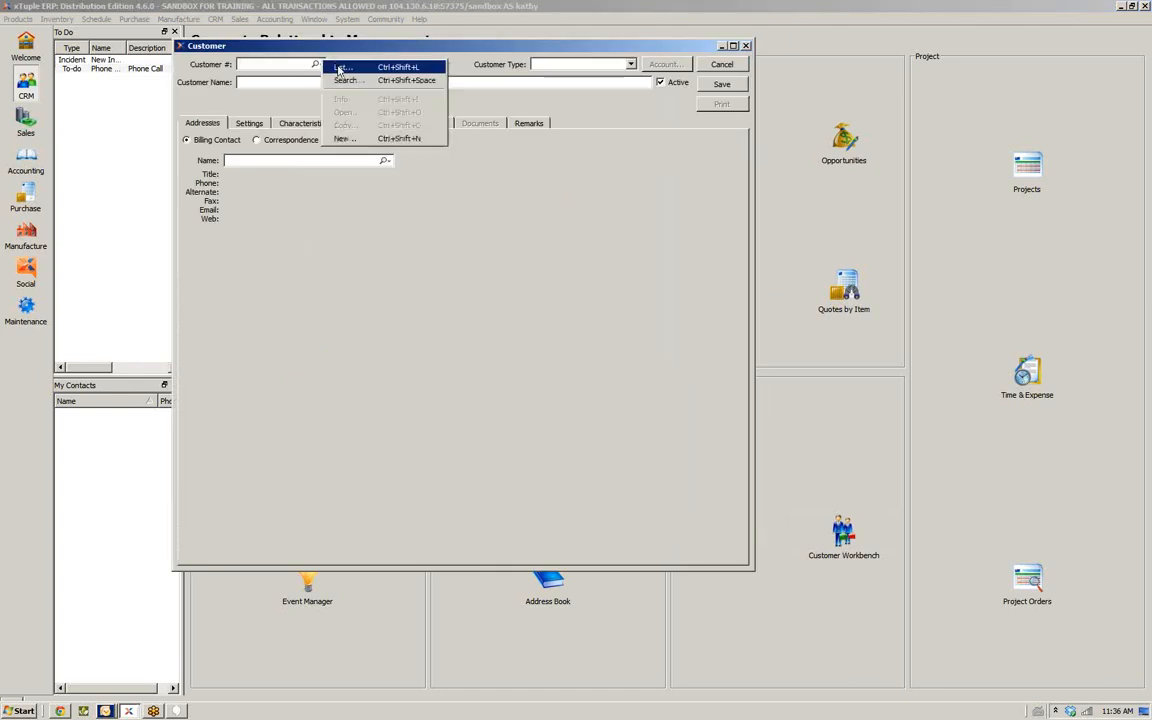
pyautogui.click(340, 80)
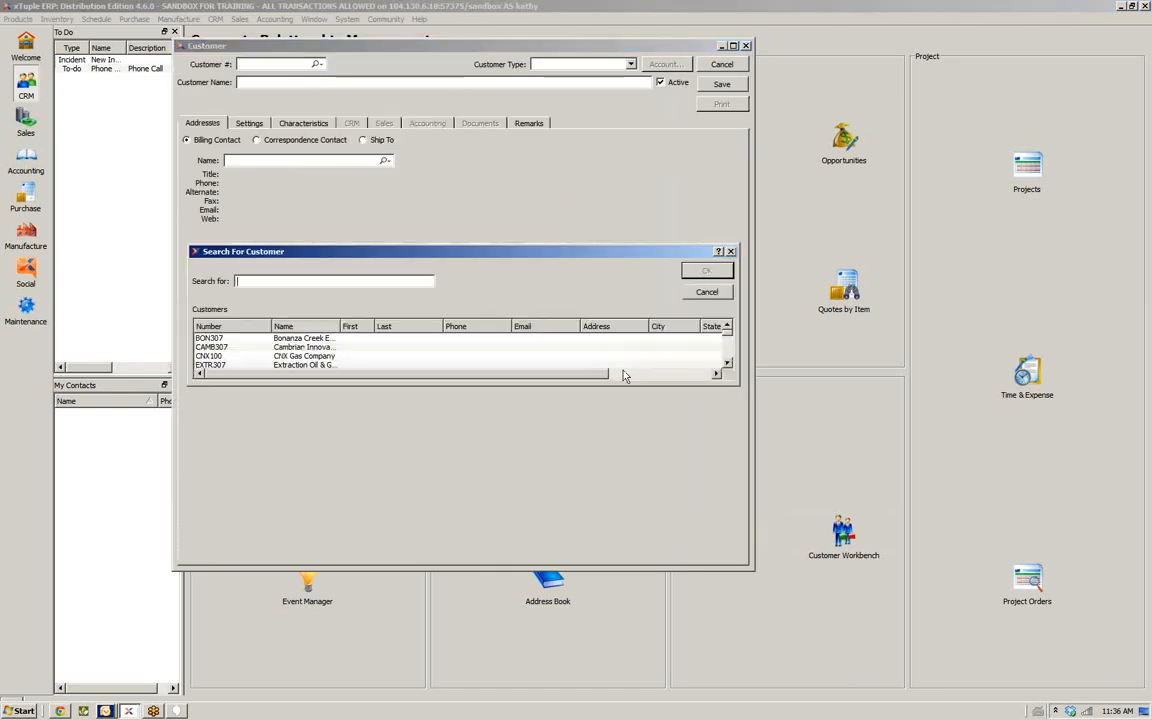
pyautogui.click(279, 347)
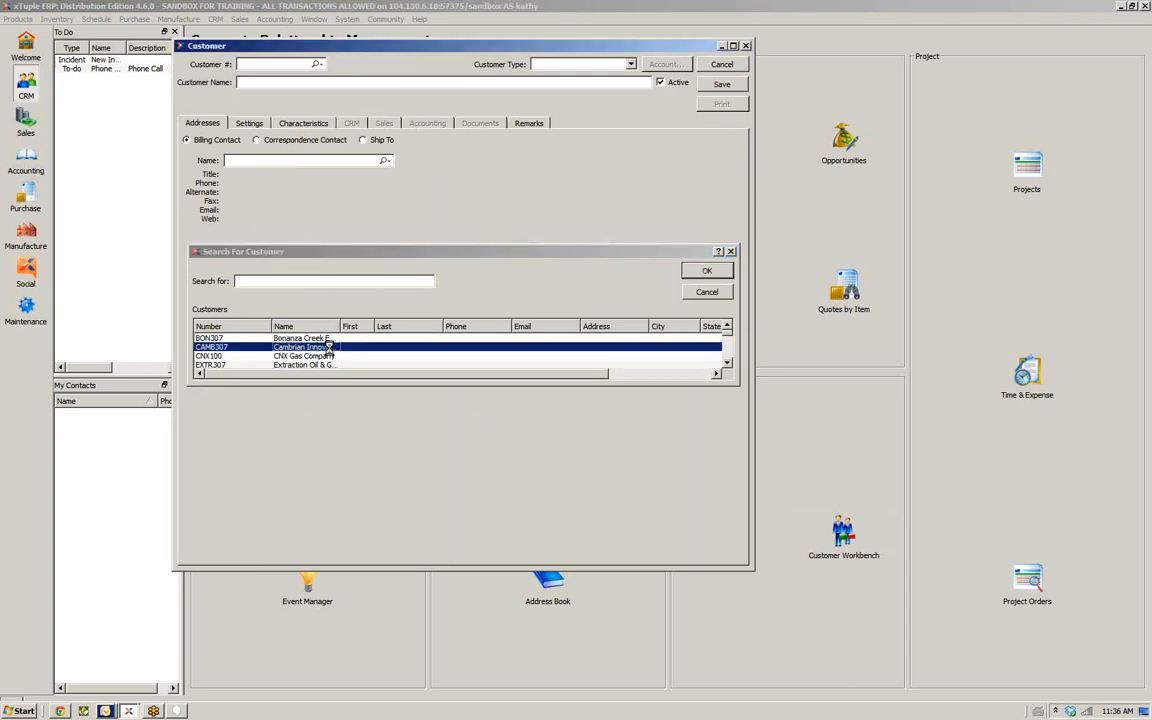
pyautogui.press('Return')
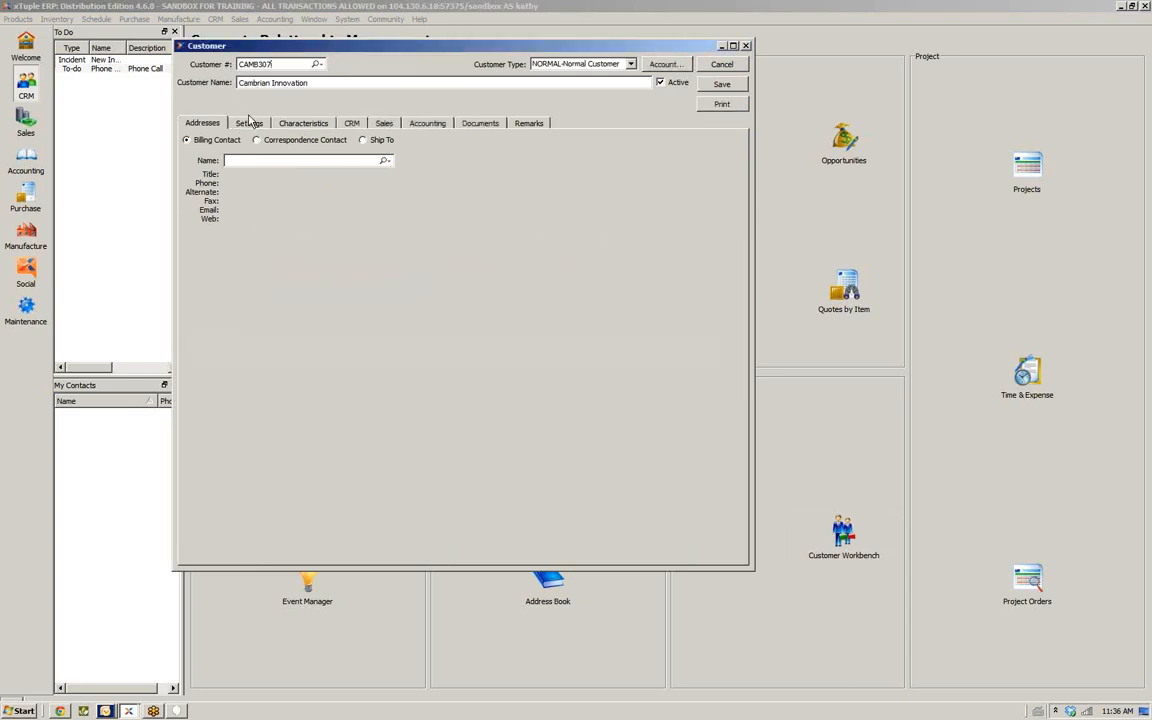
# Review the customer's sales quotes, orders and accounting receivables, then close the workbench
pyautogui.click(381, 124)
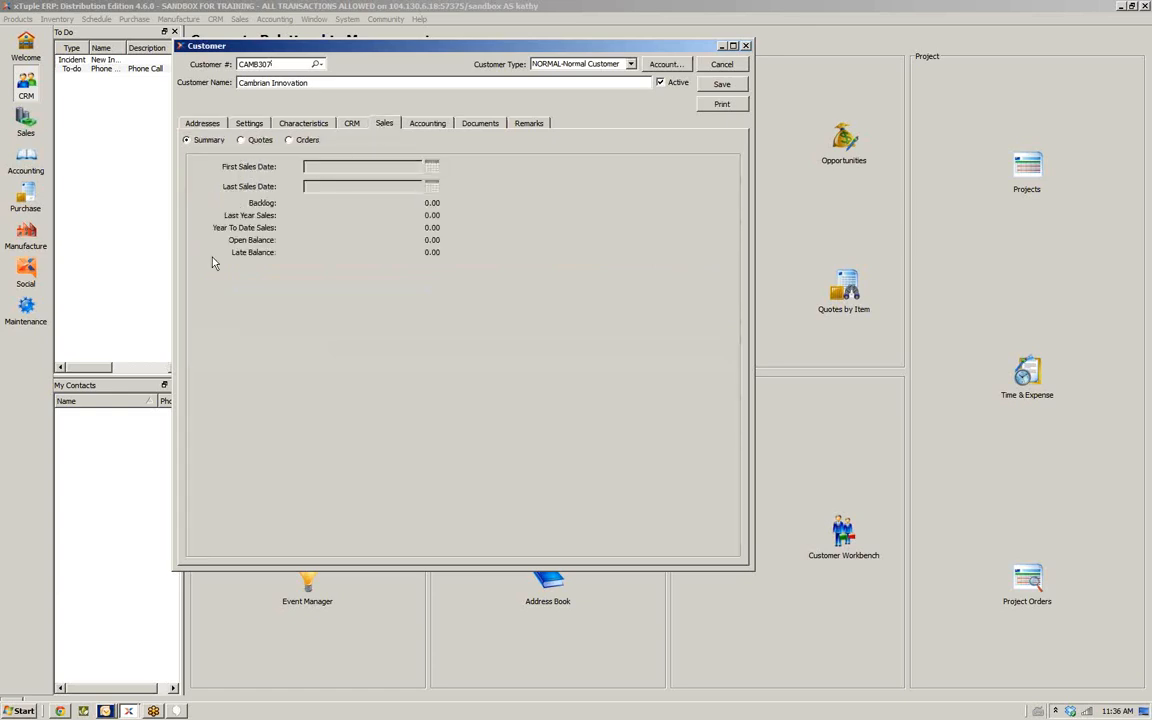
pyautogui.click(240, 140)
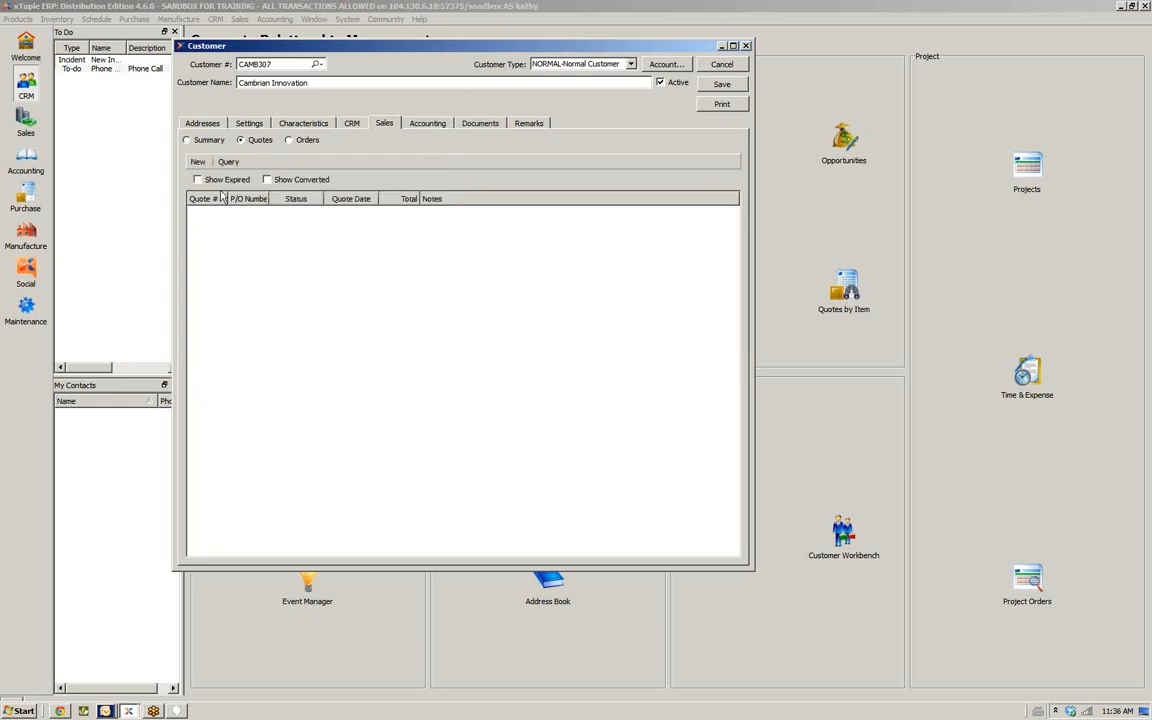
pyautogui.click(301, 144)
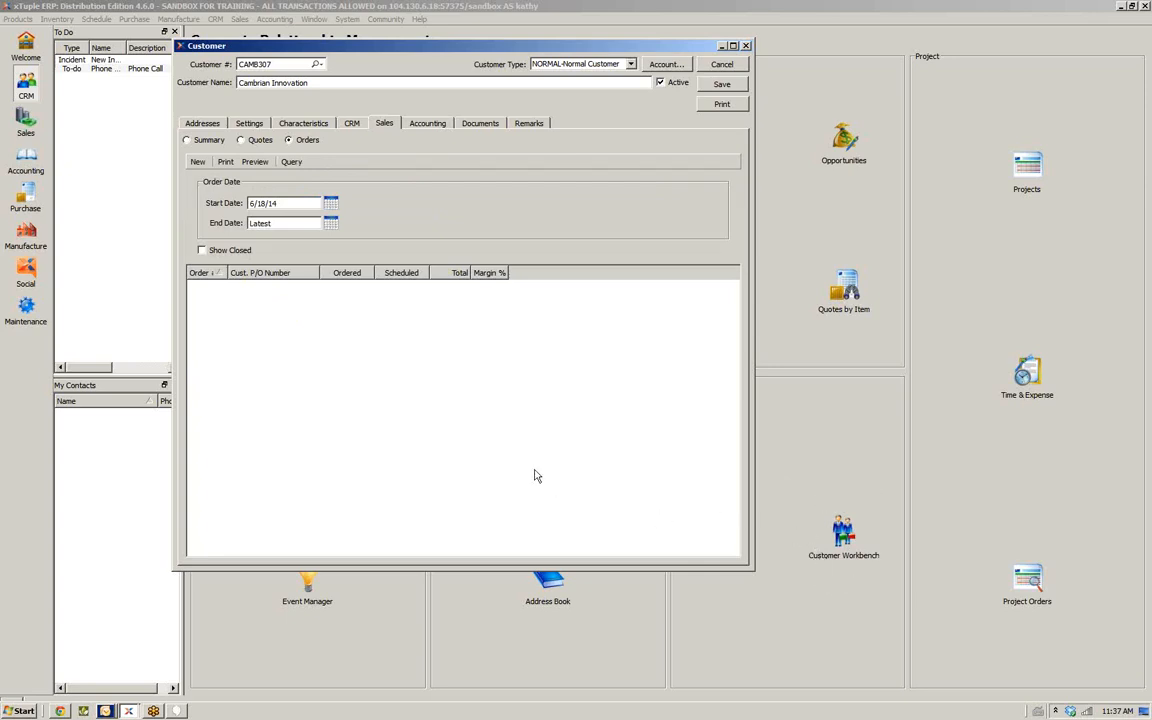
pyautogui.click(427, 126)
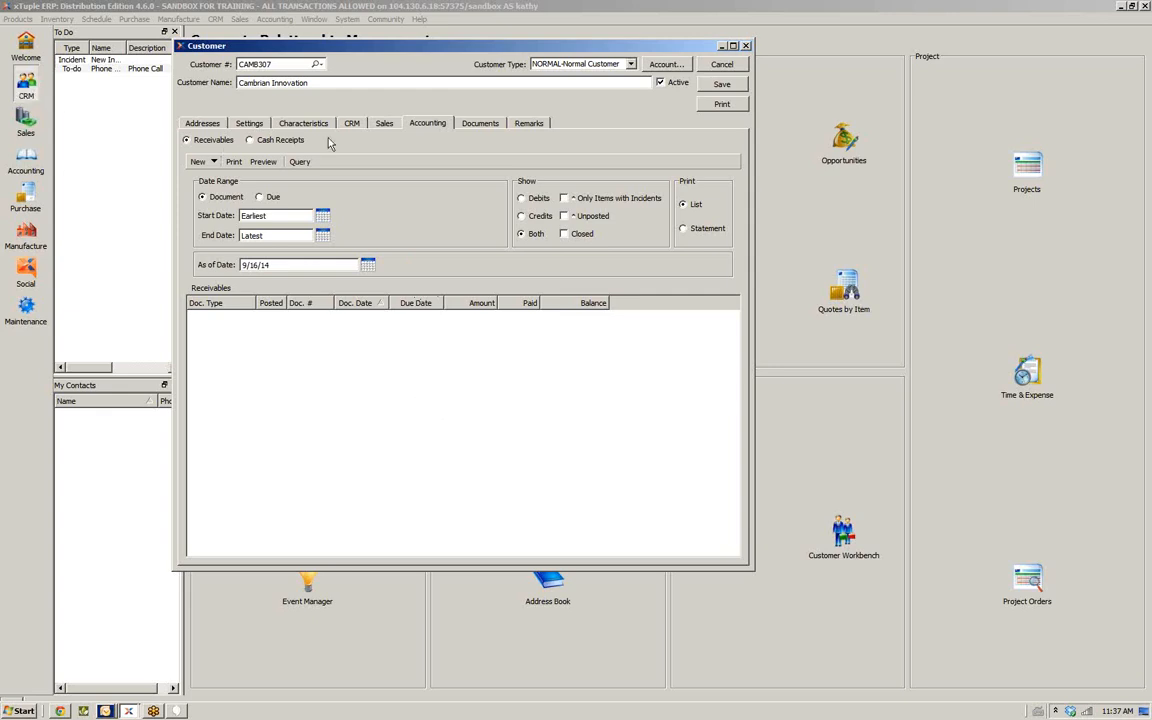
pyautogui.click(736, 64)
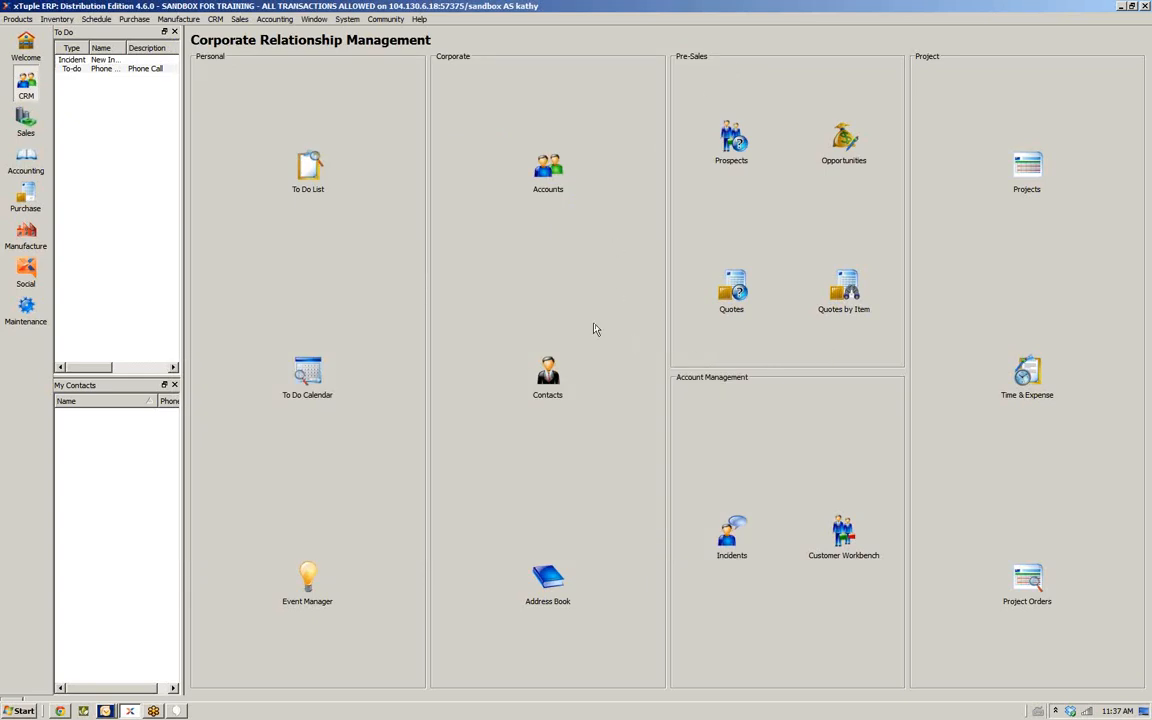
# Run the sales Backlog report, enlarge it to examine all orders, then close it
pyautogui.click(240, 19)
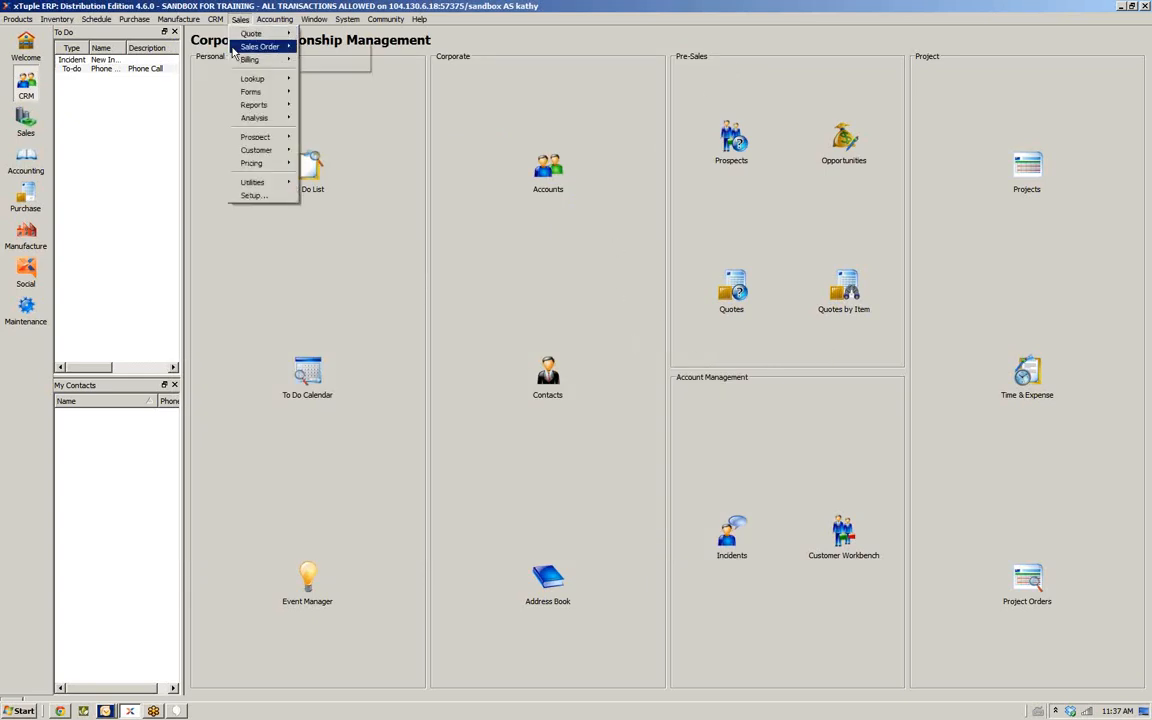
pyautogui.moveTo(254, 104)
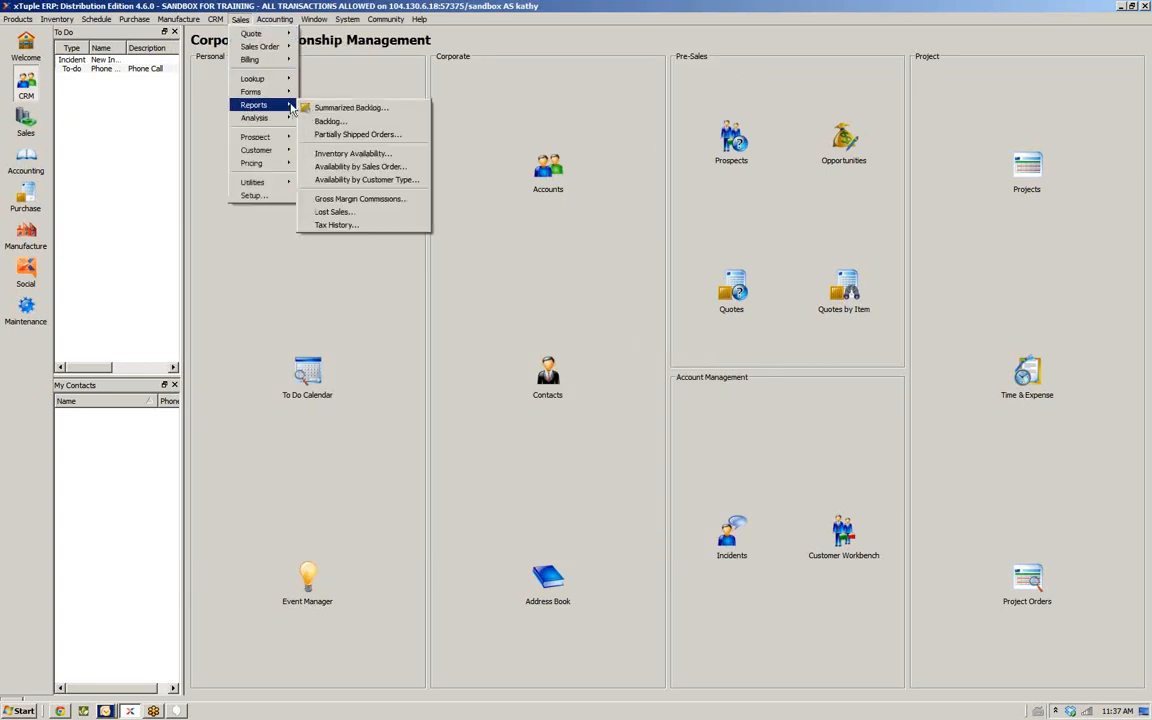
pyautogui.click(379, 124)
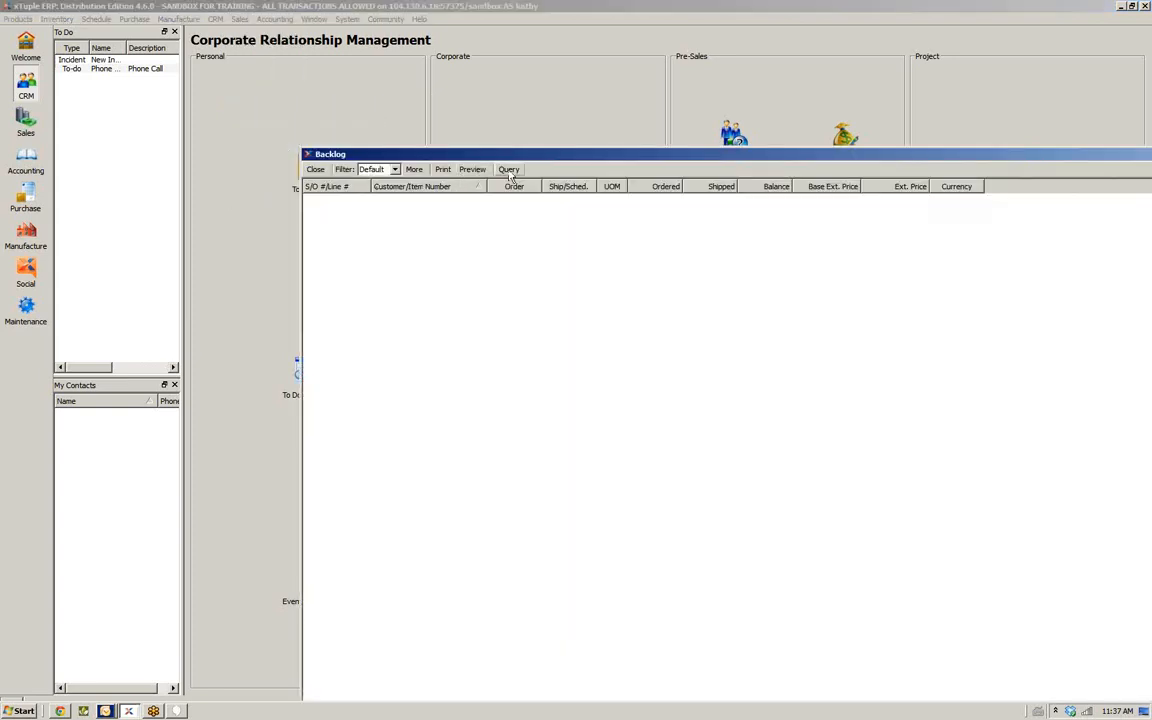
pyautogui.click(509, 170)
pyautogui.moveTo(537, 157); pyautogui.dragTo(300, 40)
pyautogui.doubleClick(300, 40)
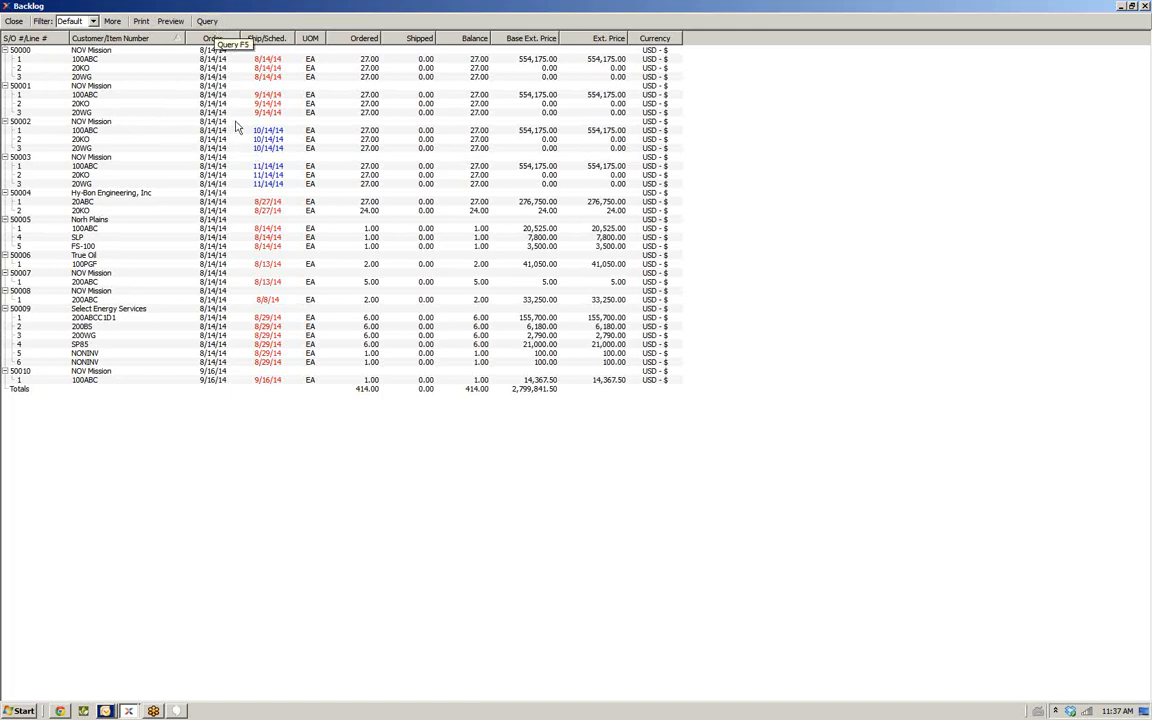
pyautogui.click(13, 21)
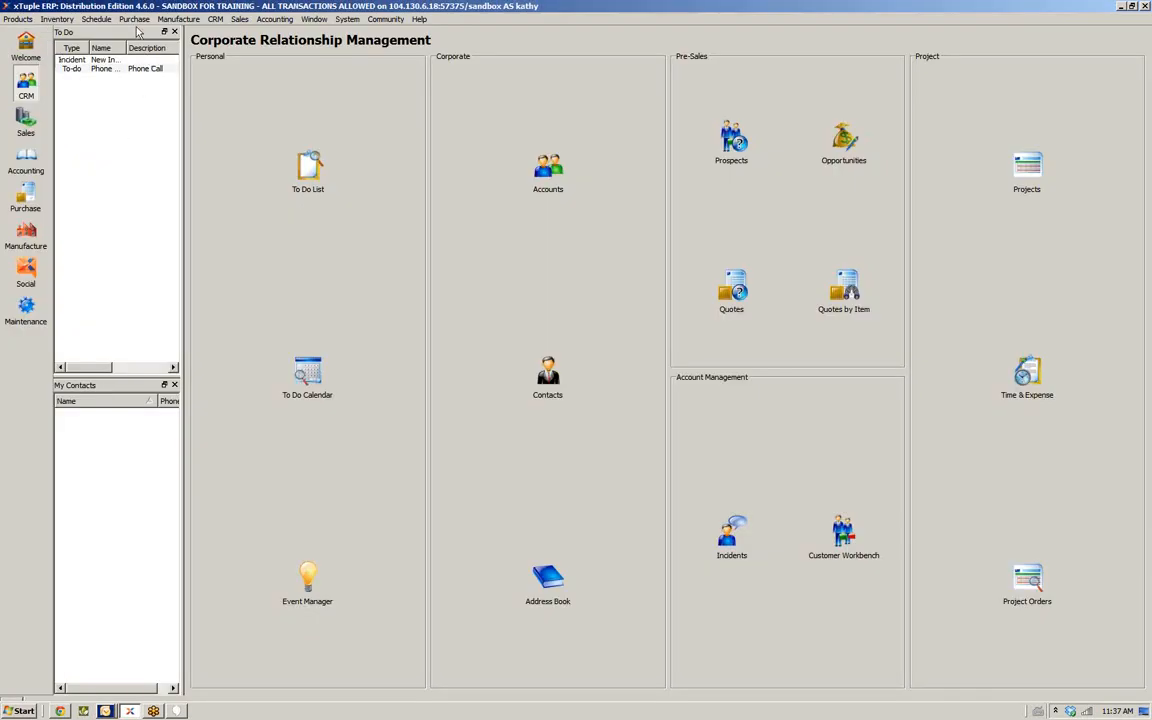
# Run the Sales History report, reposition its window to examine the results, then close it
pyautogui.click(233, 21)
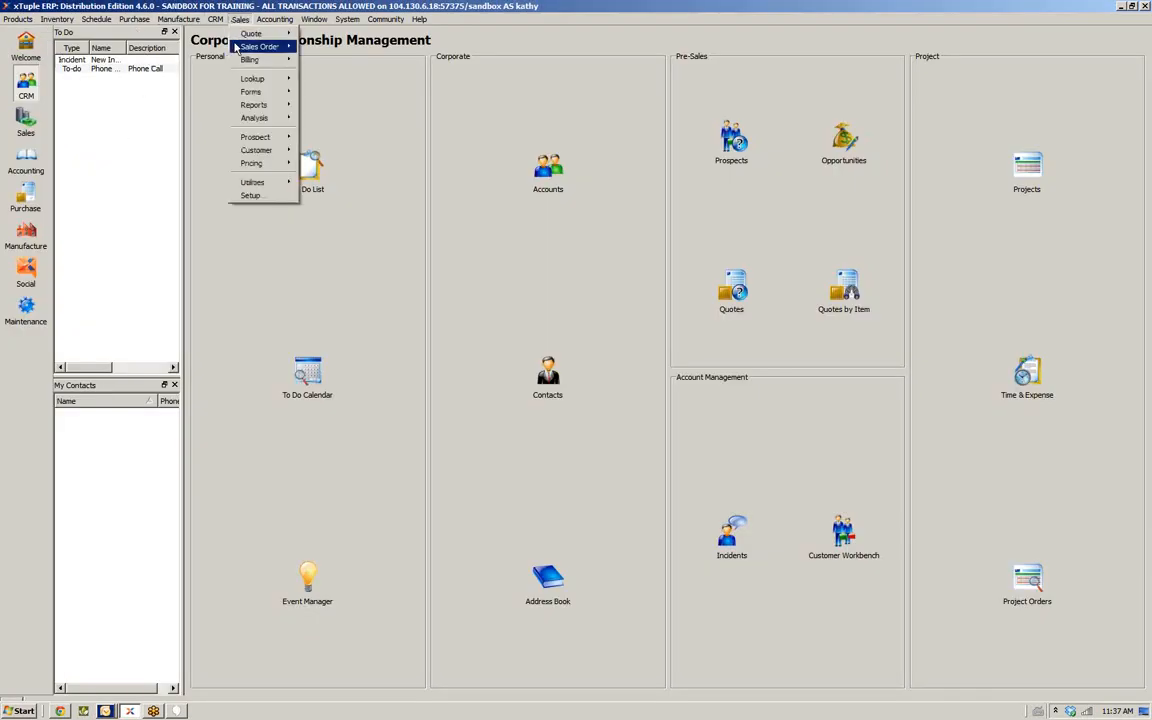
pyautogui.moveTo(287, 121)
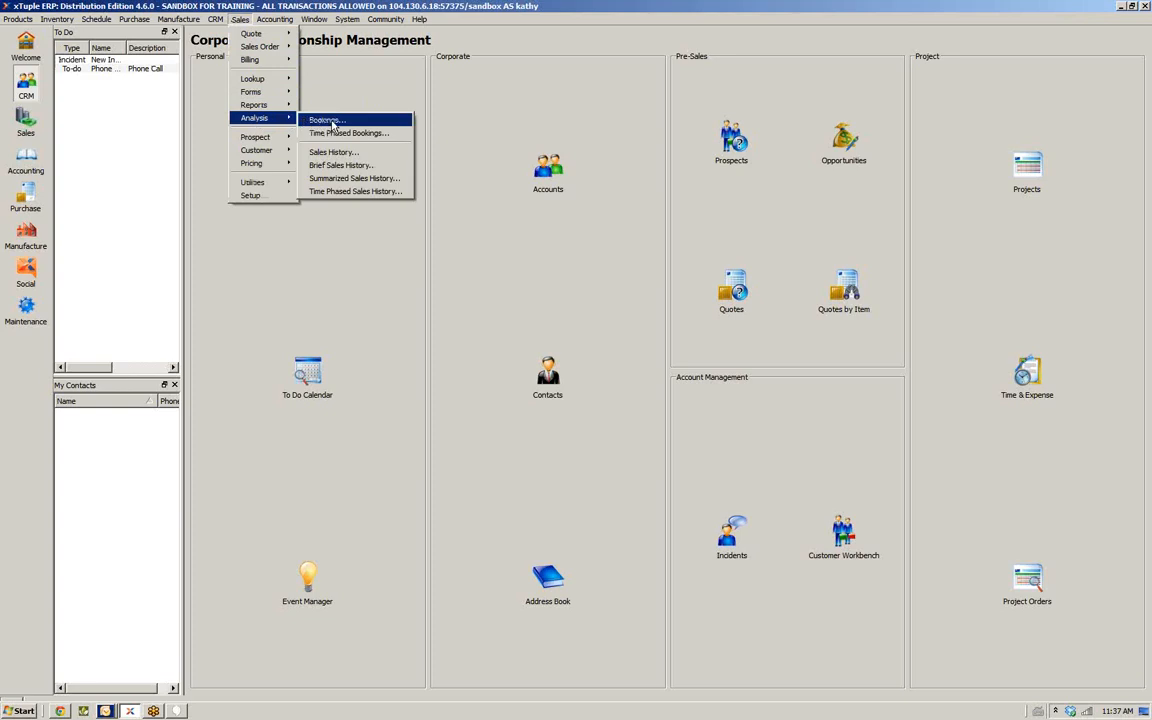
pyautogui.click(375, 156)
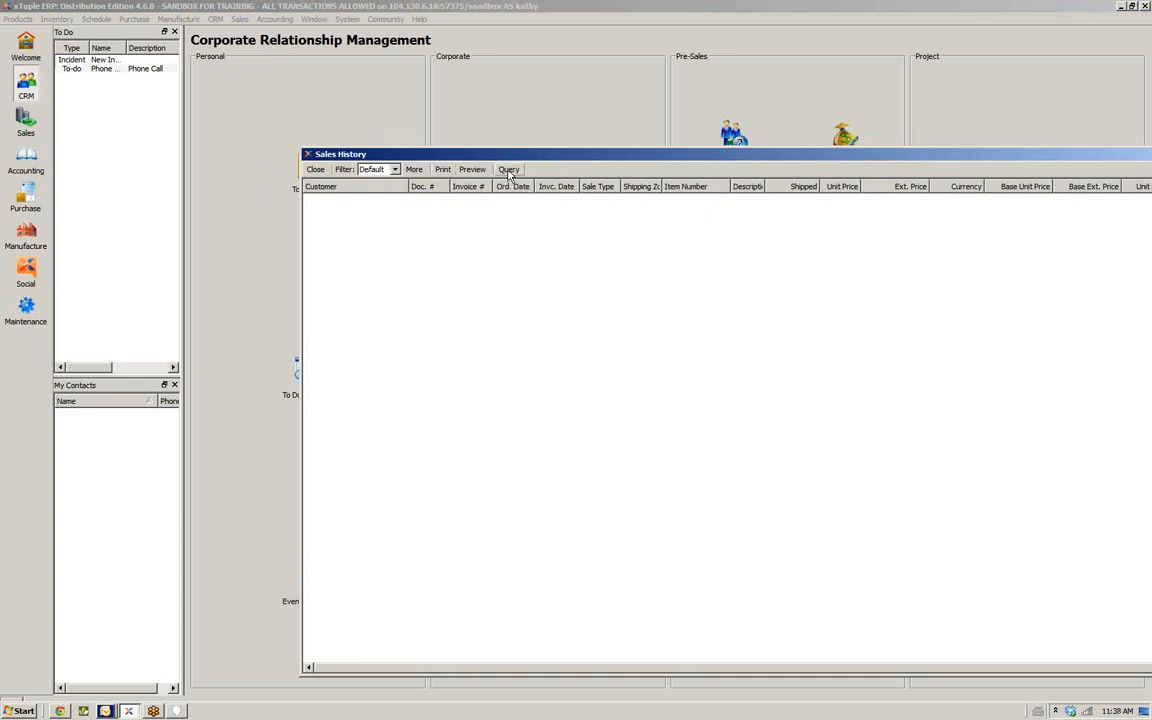
pyautogui.moveTo(518, 158); pyautogui.dragTo(300, 123)
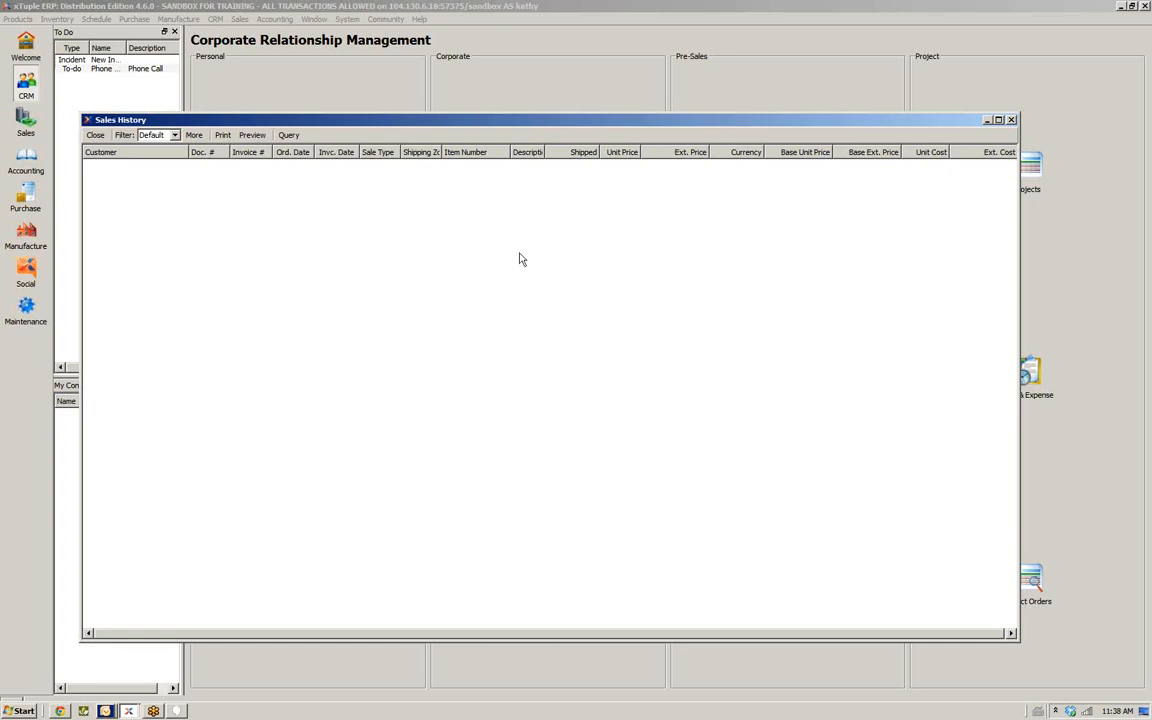
pyautogui.click(1011, 120)
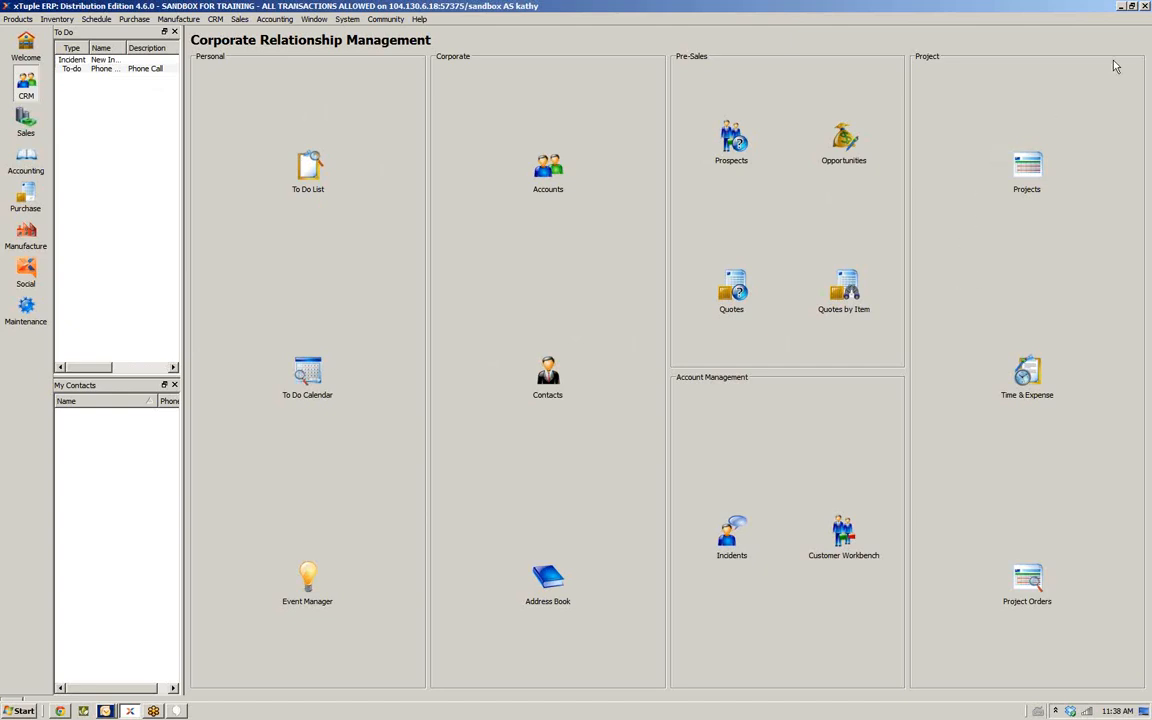
pyautogui.click(1140, 31)
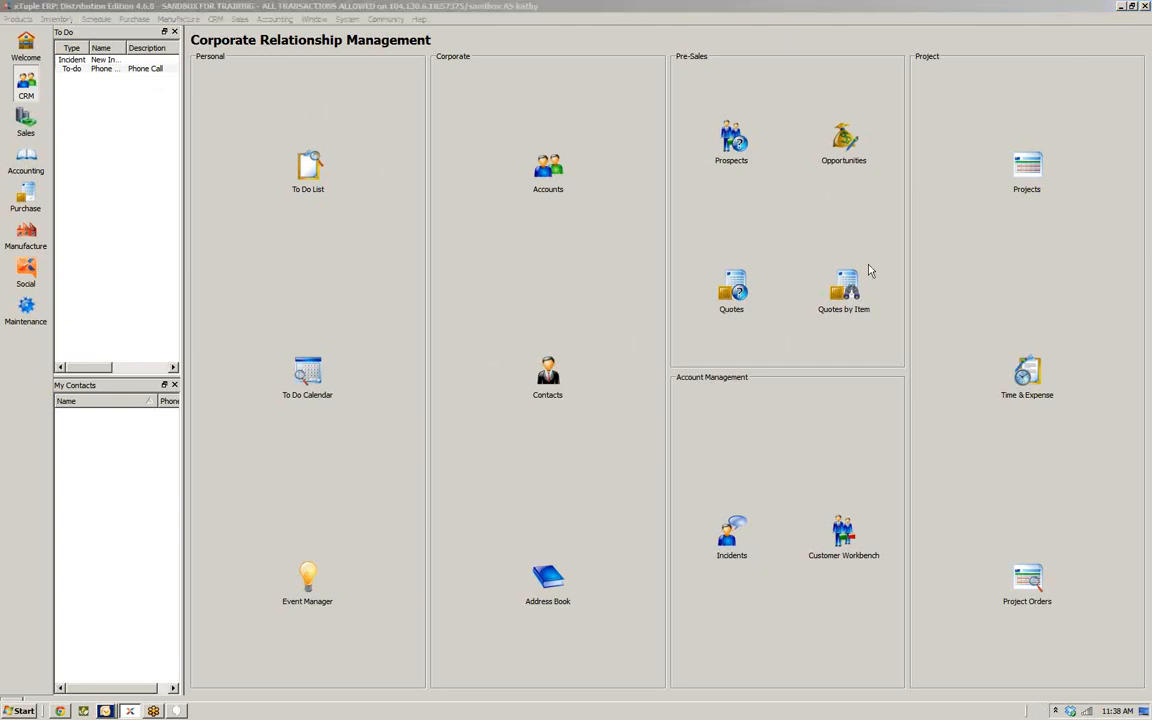